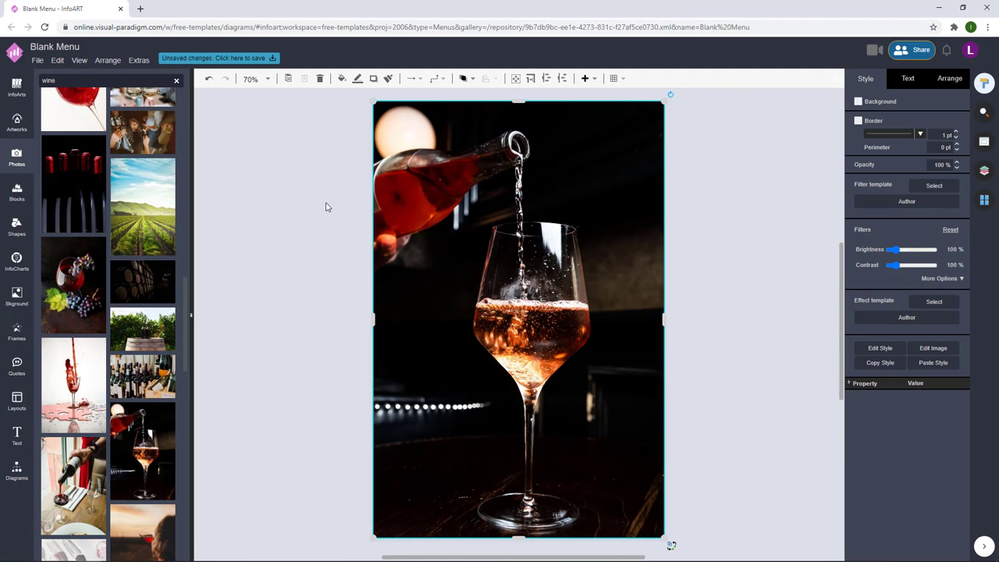
Step: Replace the full-page background picture with the stock wine photo showing several bottles with price tags
scroll(157, 297, "down", 10)
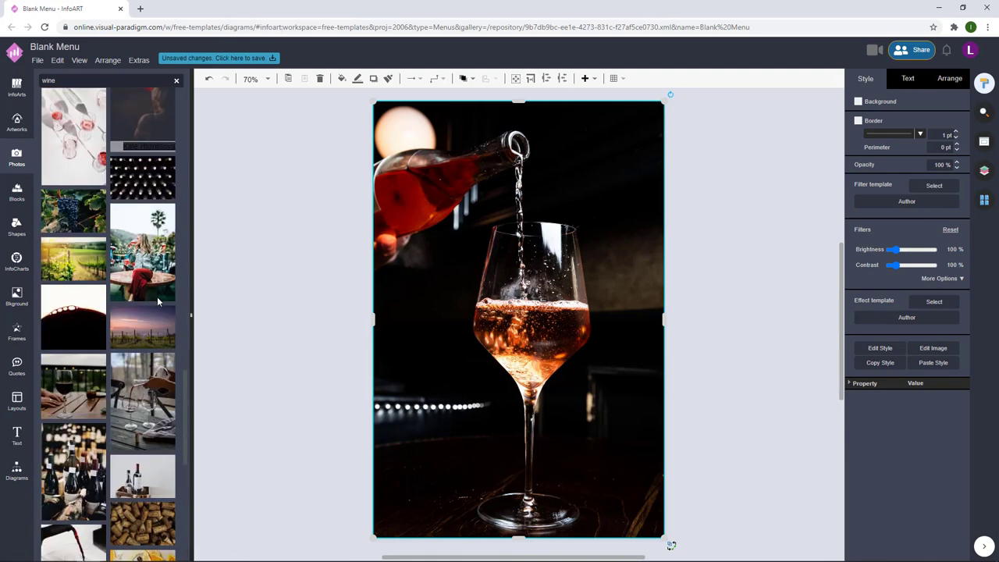
left_click_drag(73, 468, 410, 223)
left_click(334, 216)
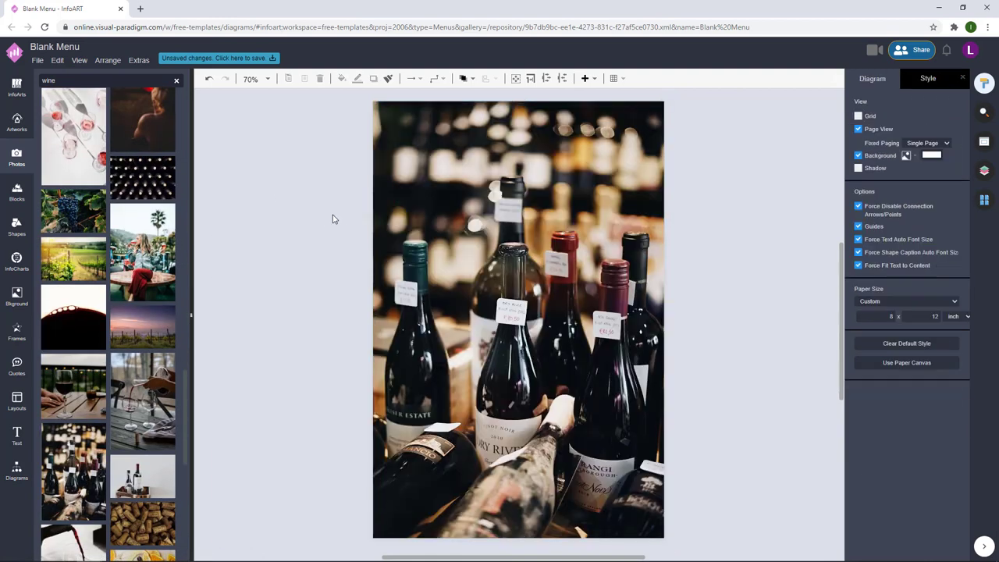
Step: Add a white rectangle from the General diagram shapes, enlarge it, and place it over the lower part of the page
left_click(17, 468)
scroll(89, 470, "down", 3)
left_click(58, 497)
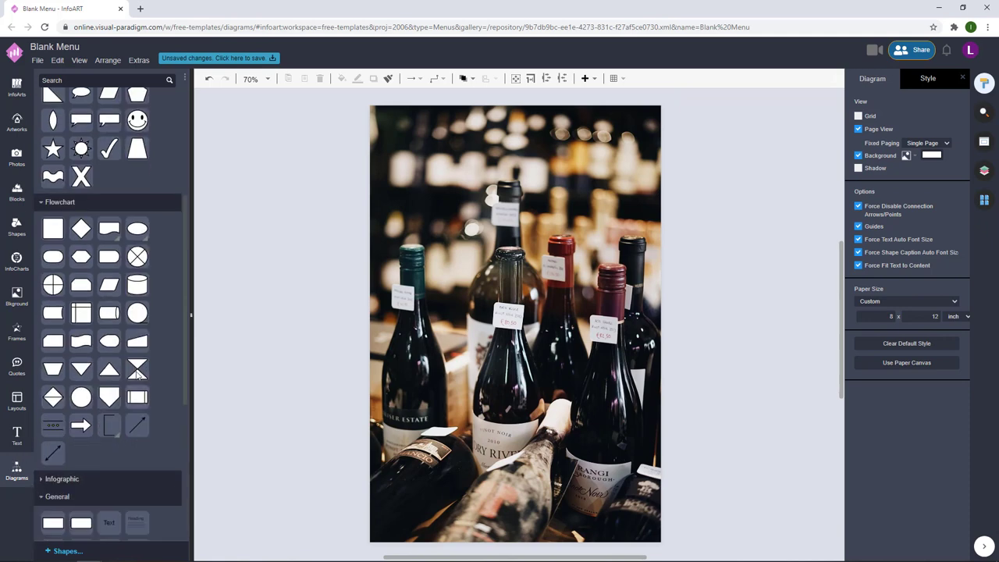
scroll(130, 402, "down", 4)
left_click_drag(50, 235, 426, 384)
left_click_drag(432, 321, 653, 335)
left_click_drag(551, 377, 548, 486)
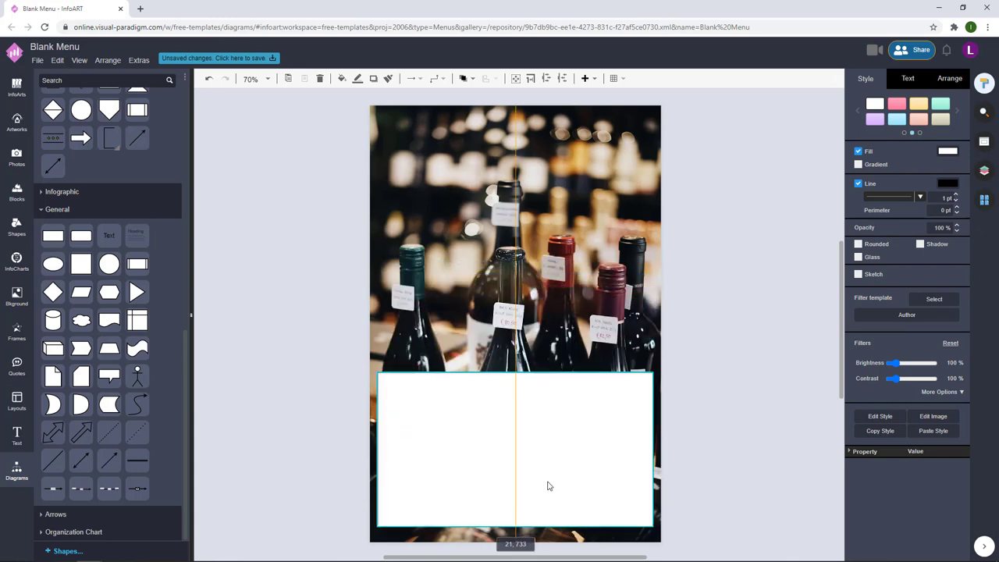
Step: Remove the rectangle's outline and stretch it across the full page width, leaving a strip of photo below it
left_click(857, 185)
left_click_drag(495, 453, 495, 461)
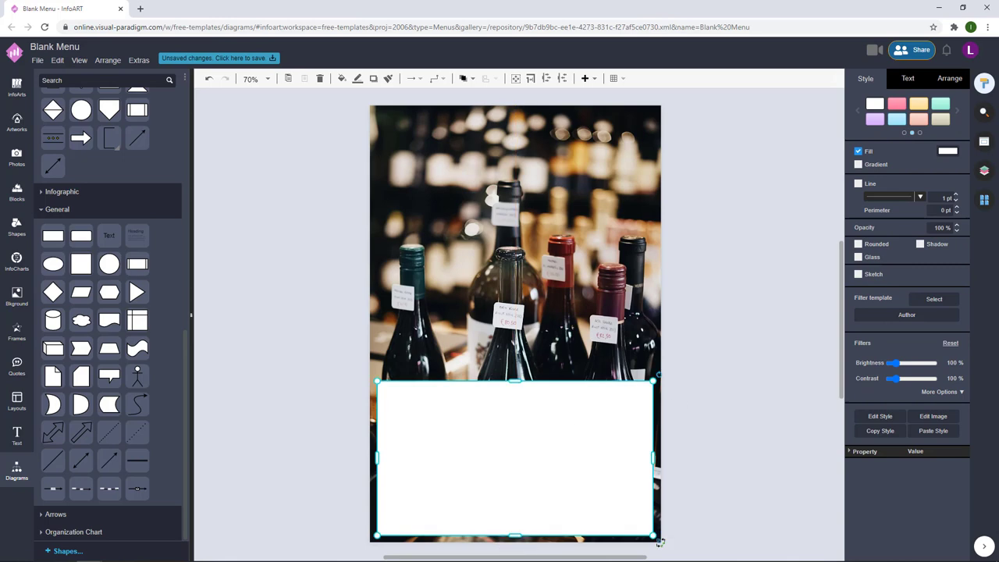
left_click_drag(452, 428, 447, 410)
left_click_drag(648, 436, 661, 435)
left_click(679, 279)
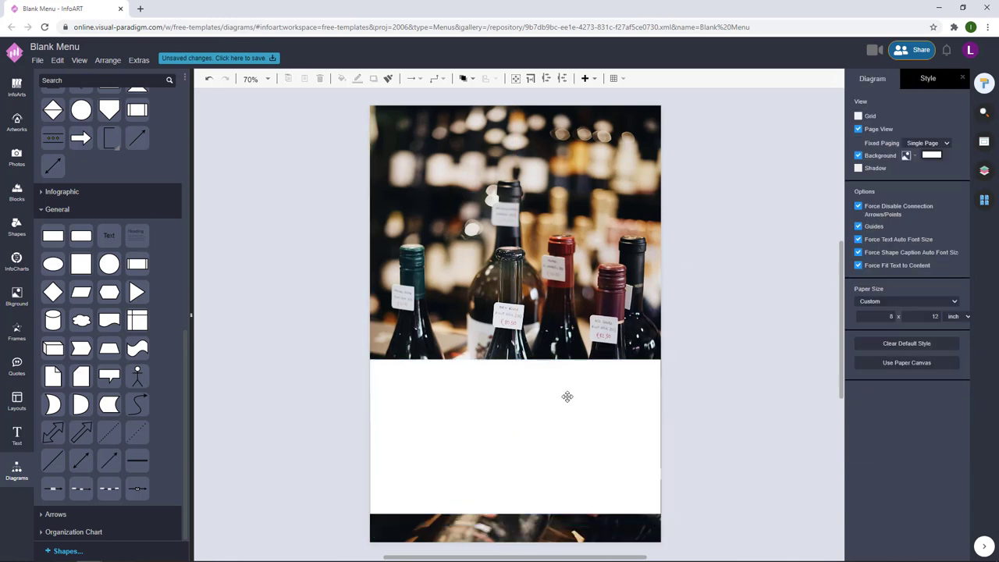
left_click_drag(557, 406, 557, 405)
left_click(680, 381)
left_click(648, 387)
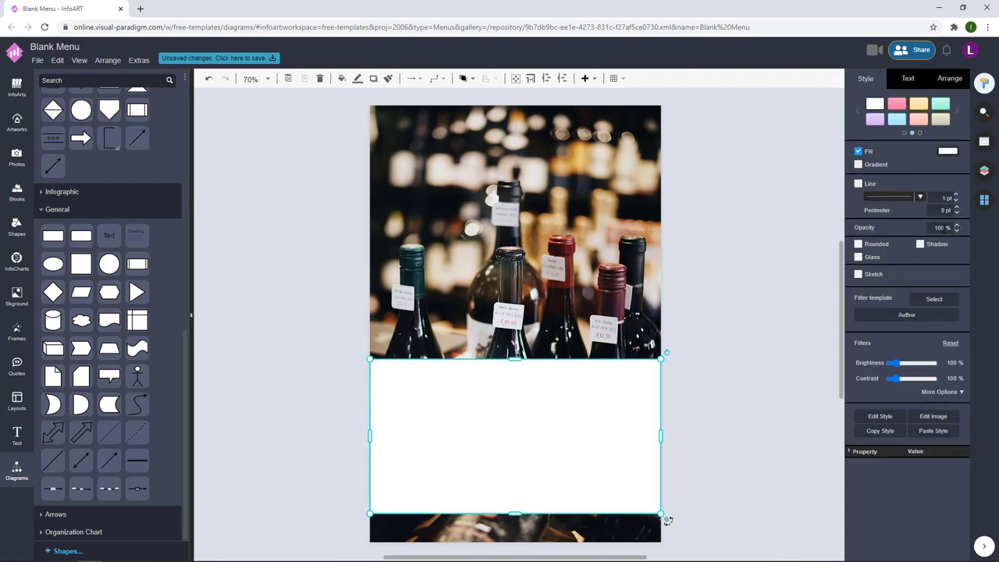
Step: Set the white rectangle's opacity to 90% and fit its left and right edges to the page edges
left_click(708, 307)
left_click(540, 437)
scroll(365, 438, "up", 6)
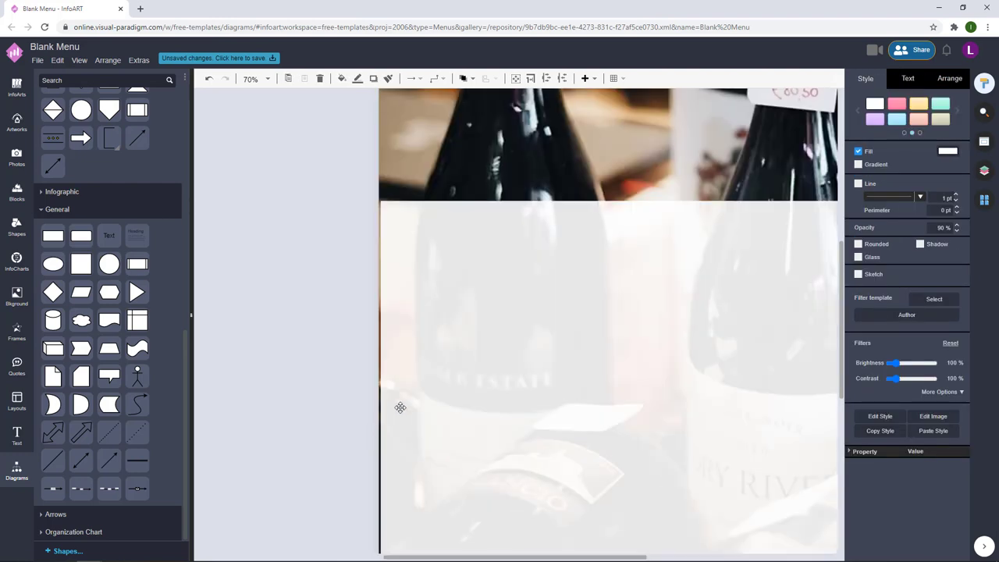
left_click_drag(377, 433, 379, 433)
left_click(345, 428)
scroll(345, 428, "down", 6)
left_click(682, 411)
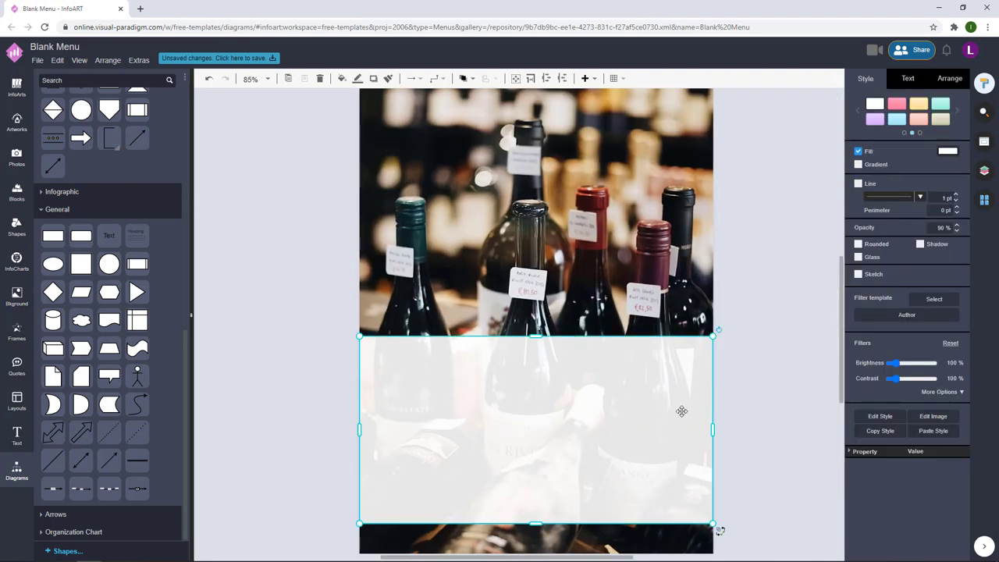
scroll(716, 412, "up", 7)
left_click_drag(691, 443, 690, 443)
left_click(732, 419)
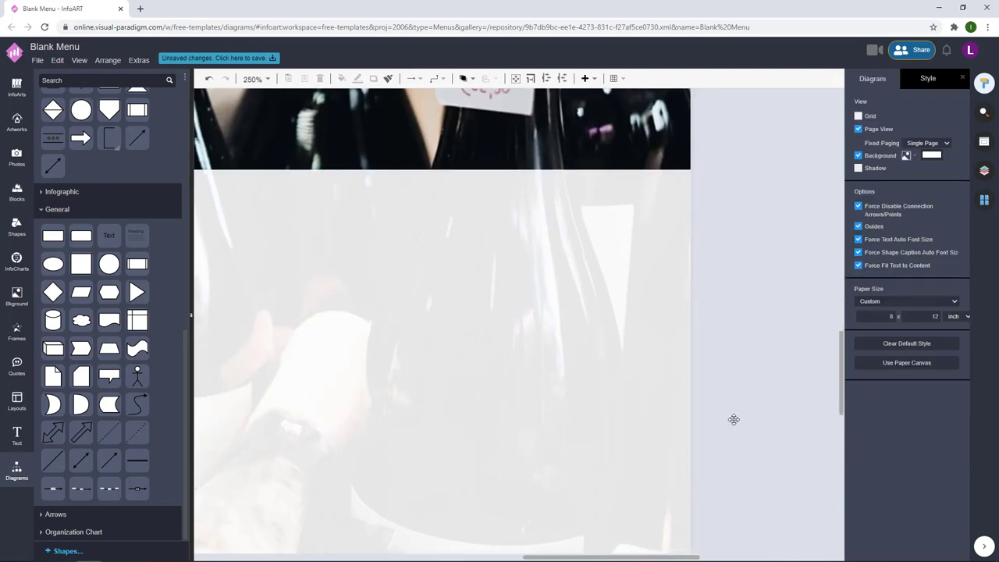
scroll(733, 419, "down", 6)
Step: Extend the translucent rectangle's bottom edge slightly further down the page
left_click(540, 350)
scroll(537, 349, "down", 1)
left_click_drag(518, 484, 518, 498)
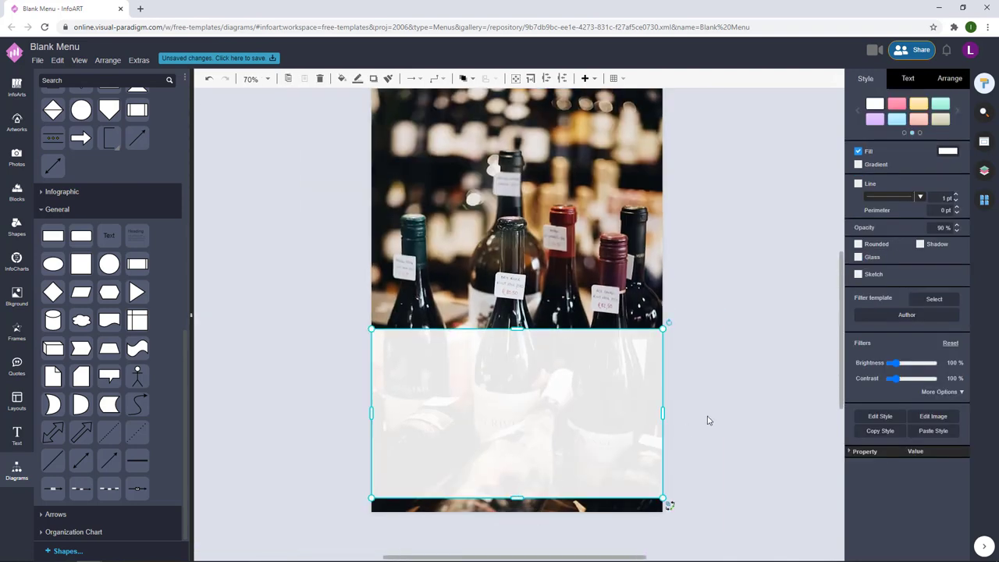
Step: Inspect the translucent rectangle's left and right edges up close for alignment with the page
left_click(708, 416)
scroll(480, 426, "up", 5)
left_click(399, 404)
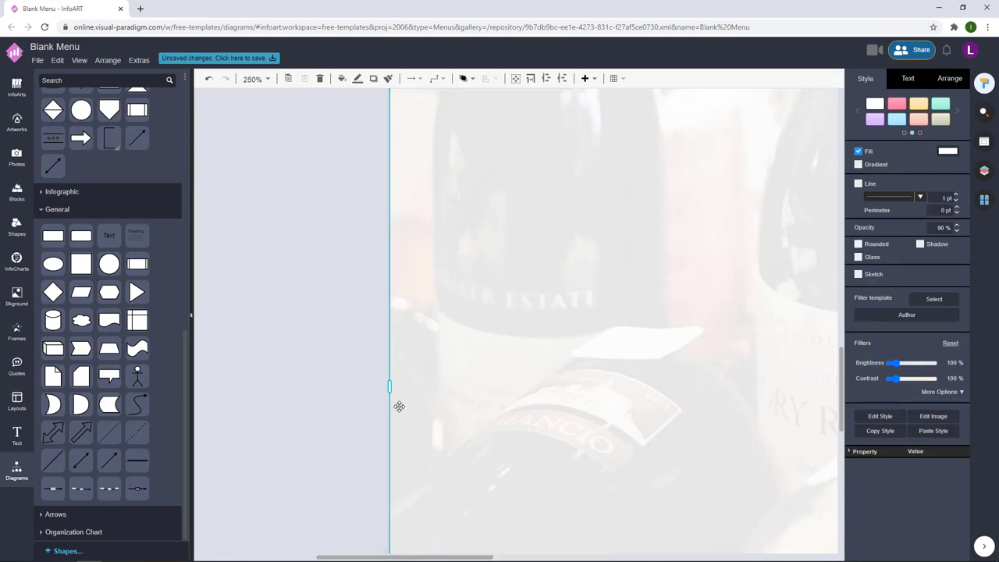
left_click(341, 367)
scroll(341, 367, "down", 5)
scroll(708, 375, "up", 5)
left_click(716, 367)
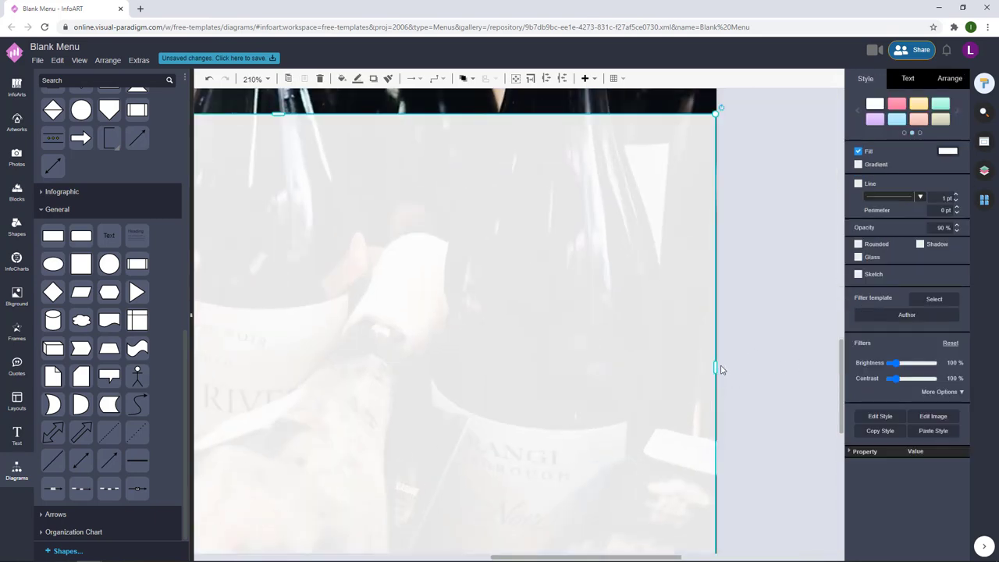
left_click(741, 356)
scroll(763, 363, "down", 3)
scroll(773, 367, "down", 4)
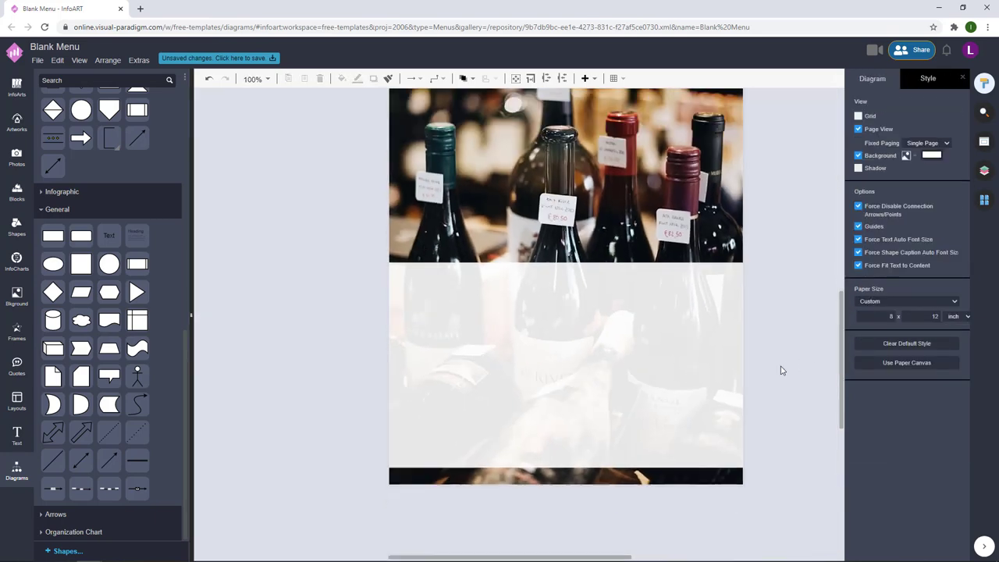
Step: Copy the translucent rectangle to the page's top edge and shrink the copy into a smaller, horizontally centered header block
left_click_drag(599, 411, 602, 159)
left_click_drag(600, 262, 600, 169)
left_click_drag(748, 132, 600, 137)
left_click(718, 129)
scroll(553, 116, "up", 3)
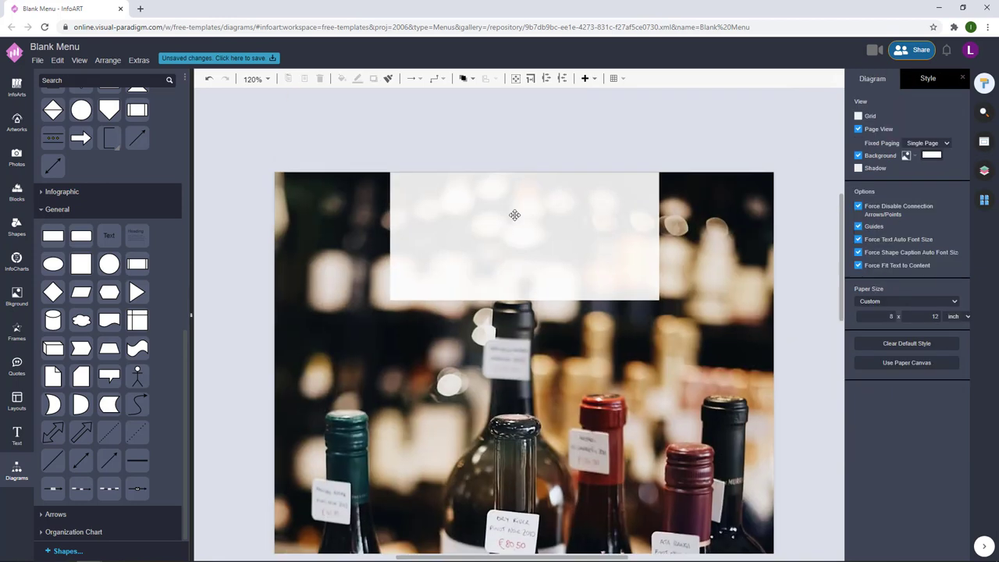
left_click(515, 217)
left_click(575, 150)
scroll(572, 166, "down", 3)
scroll(744, 167, "down", 4)
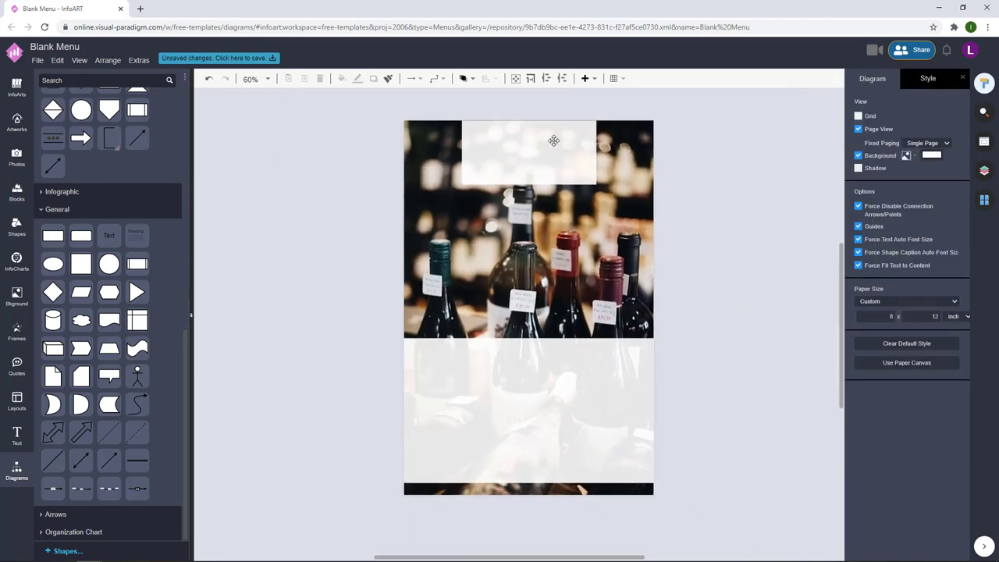
Step: Copy the header block, reshape the copy into a thin strip along the page's full top edge, and send it behind the block
left_click(519, 165)
left_click_drag(519, 164, 471, 142)
scroll(541, 138, "up", 4)
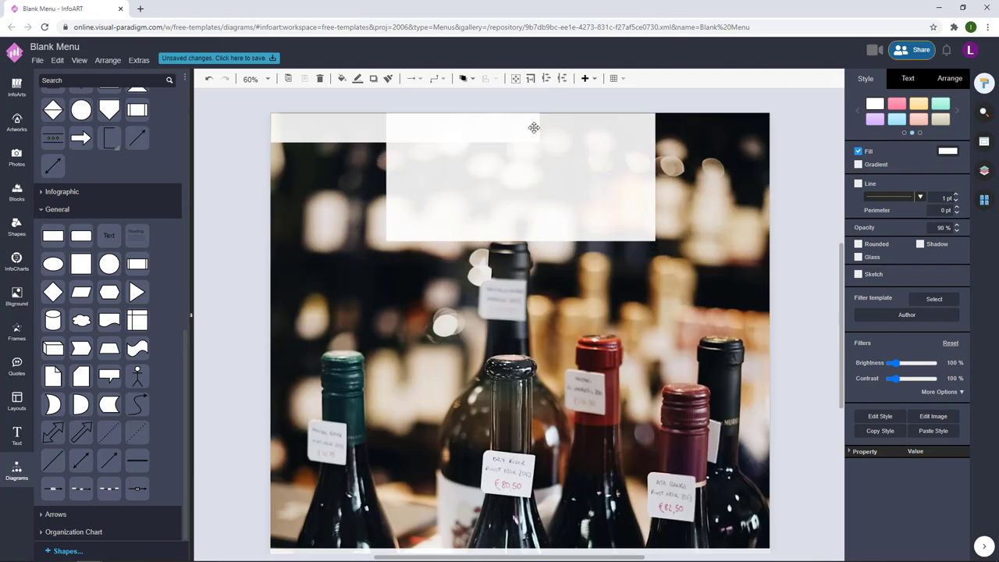
left_click_drag(533, 127, 771, 136)
left_click_drag(521, 145, 521, 124)
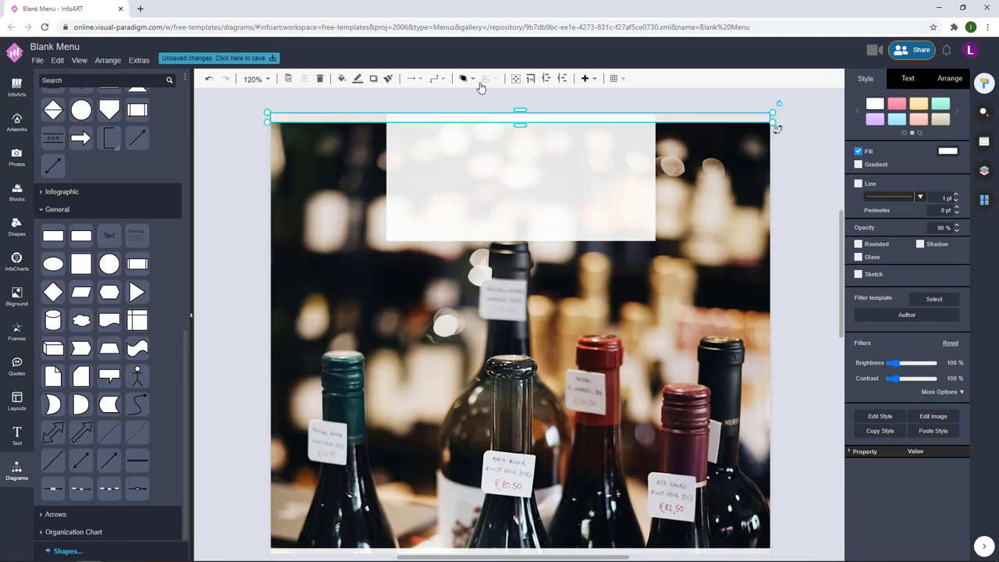
left_click(472, 79)
left_click(494, 120)
Step: Fill the thin top strip with the color 540532
left_click(947, 151)
type("540532")
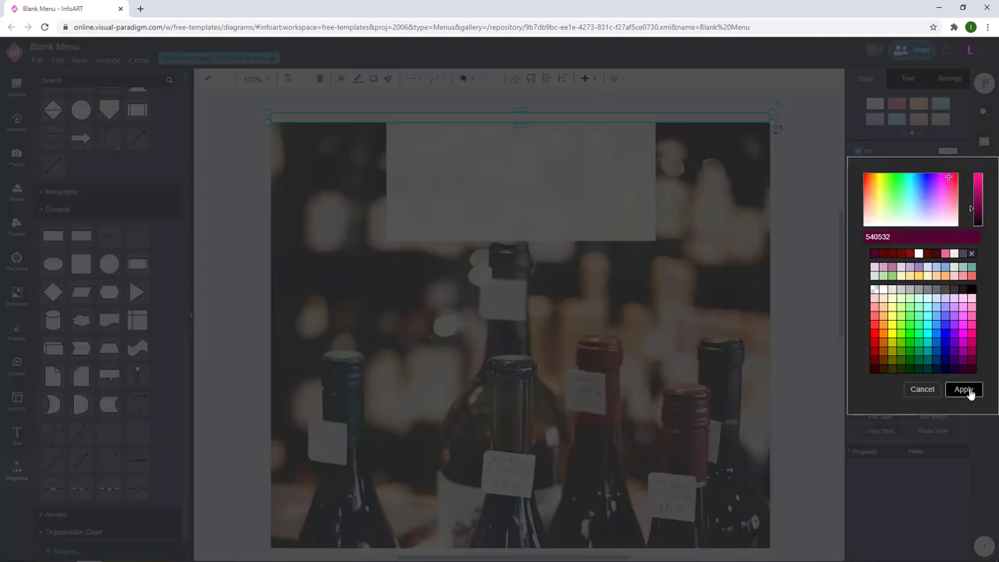
left_click(964, 388)
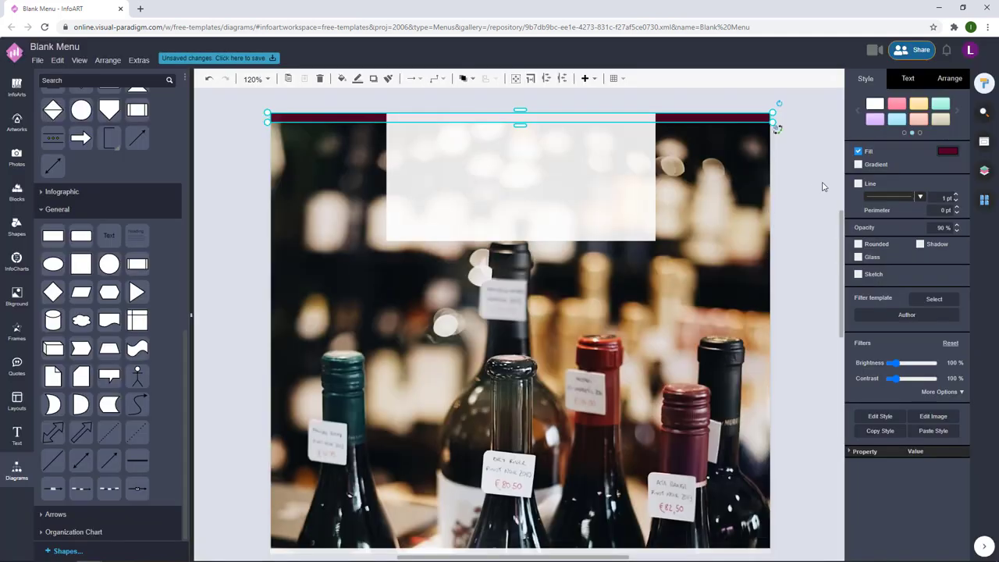
Step: Change the thin top strip's fill color to 820638
left_click(820, 185)
left_click(713, 117)
left_click(947, 152)
left_click(971, 208)
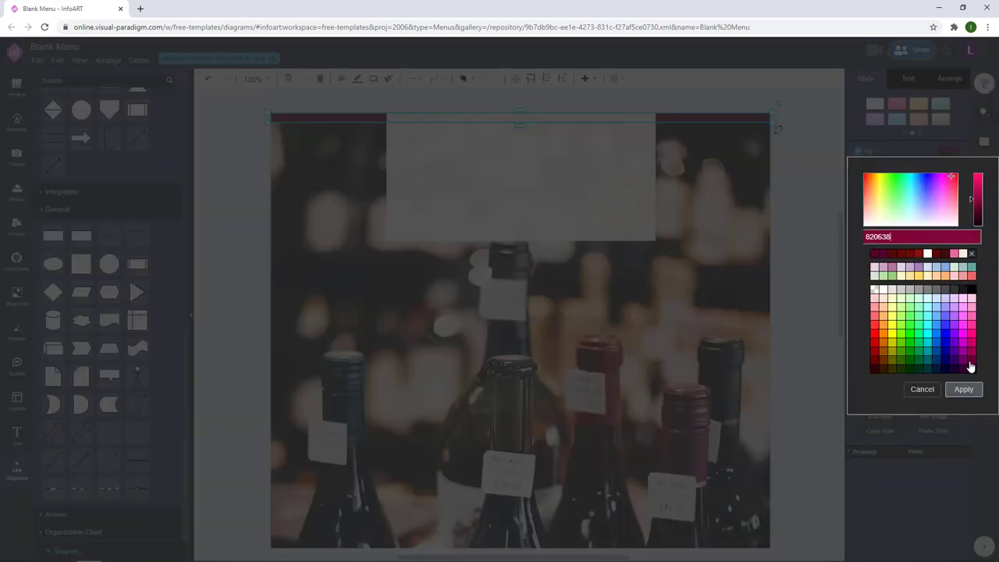
left_click(964, 388)
scroll(821, 241, "down", 3)
left_click(485, 116)
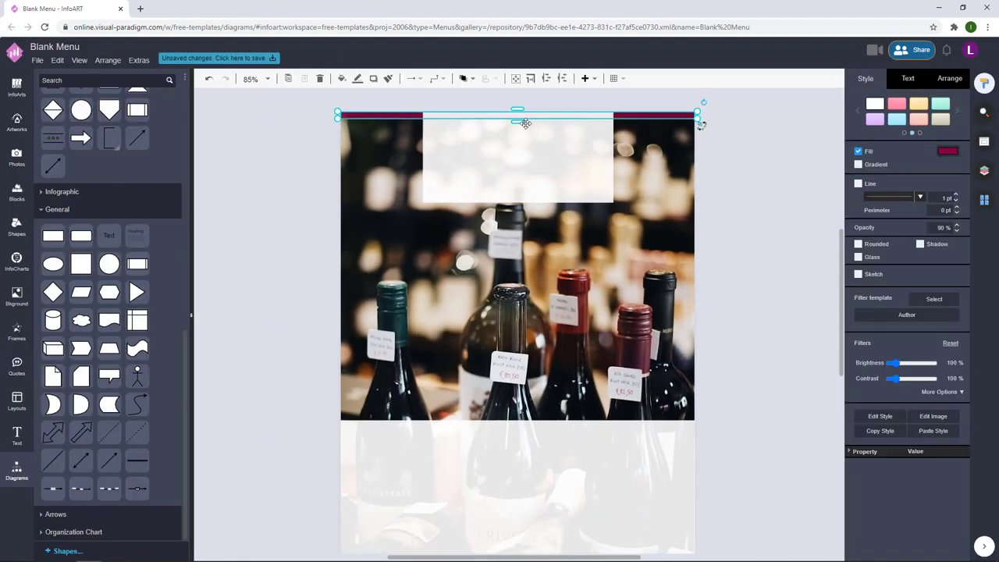
left_click(751, 156)
scroll(770, 200, "down", 2)
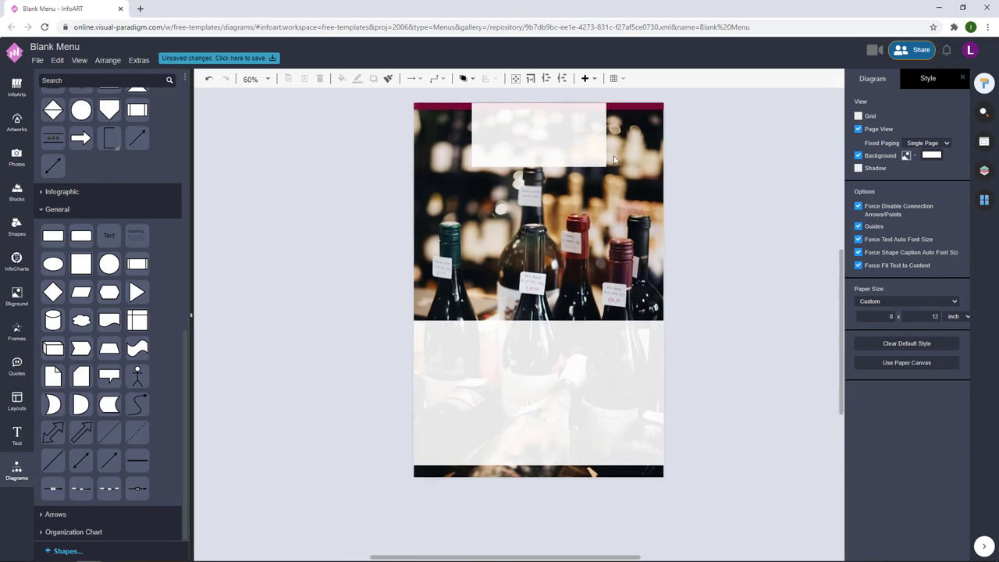
Step: Fill the centered header block with the color 820638 and make it fully opaque
left_click(563, 146)
left_click(946, 152)
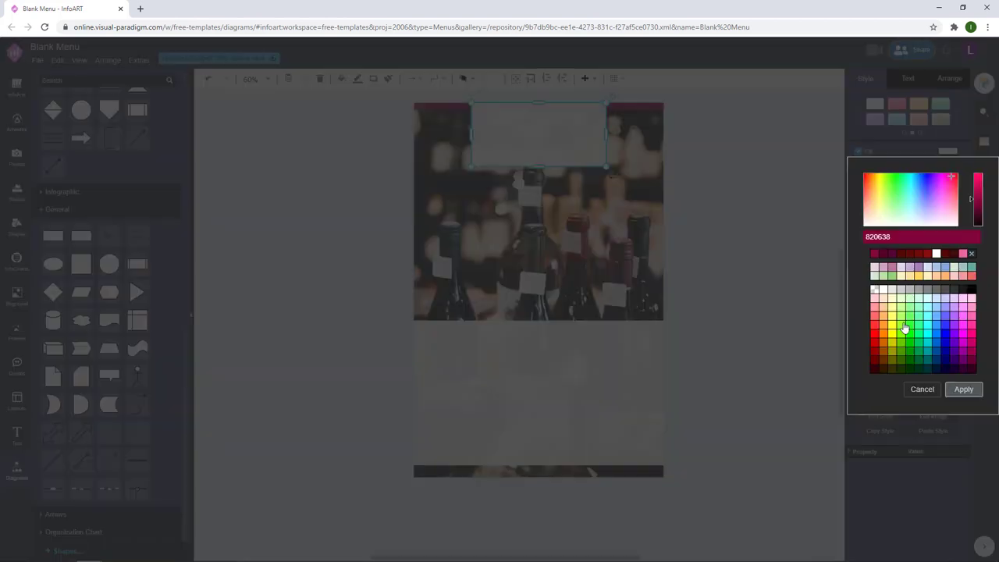
left_click(964, 389)
left_click(779, 241)
left_click(585, 133)
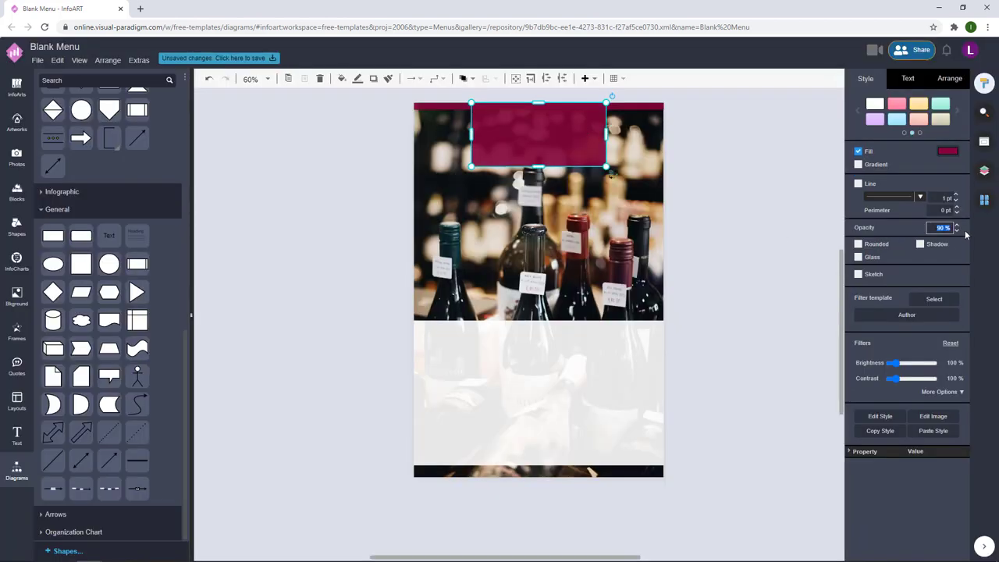
left_click(779, 224)
Step: Change the thin top strip's fill to white
left_click(633, 106)
left_click(947, 151)
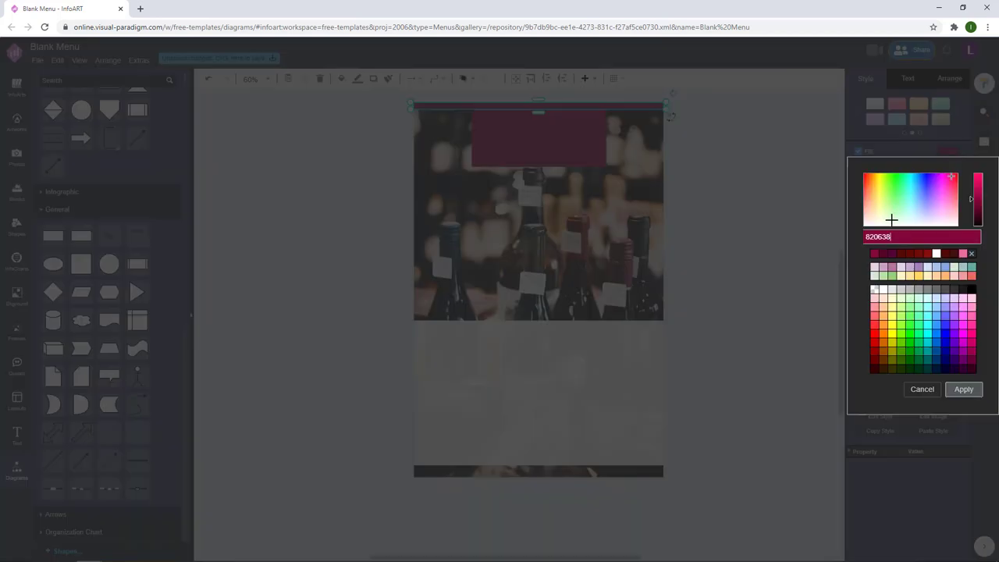
left_click(963, 388)
left_click(726, 237)
Step: Move the translucent white panel slightly up the page and copy the thin top strip to the page's bottom edge
scroll(726, 237, "down", 2)
scroll(727, 236, "up", 1)
left_click_drag(755, 262, 727, 258)
left_click_drag(577, 357, 576, 343)
left_click_drag(630, 122, 624, 429)
left_click(725, 388)
Step: Fill the bottom strip with the same burgundy as the header block and make it fully opaque
left_click(633, 429)
left_click(948, 151)
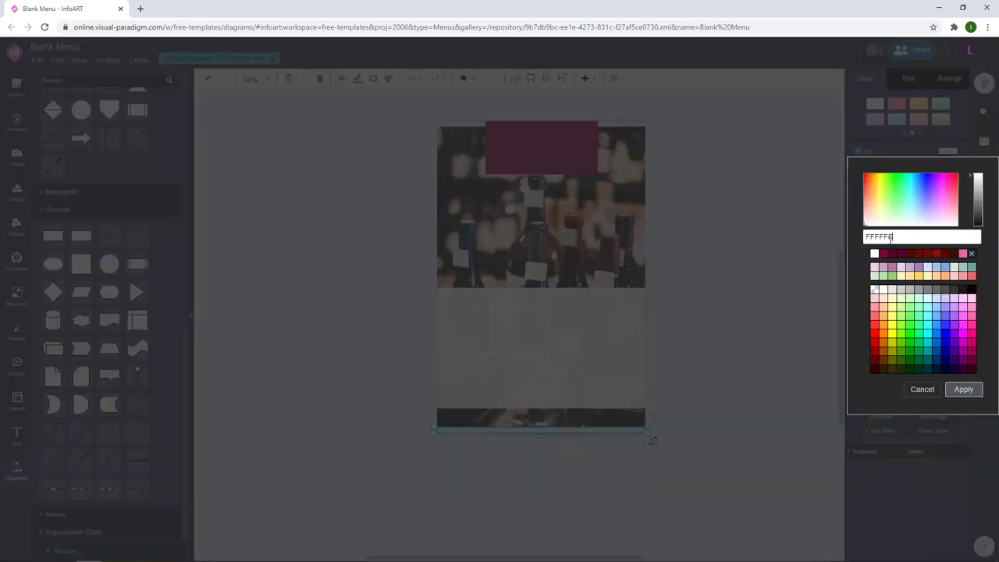
left_click(876, 257)
left_click(963, 388)
left_click(742, 242)
left_click(639, 430)
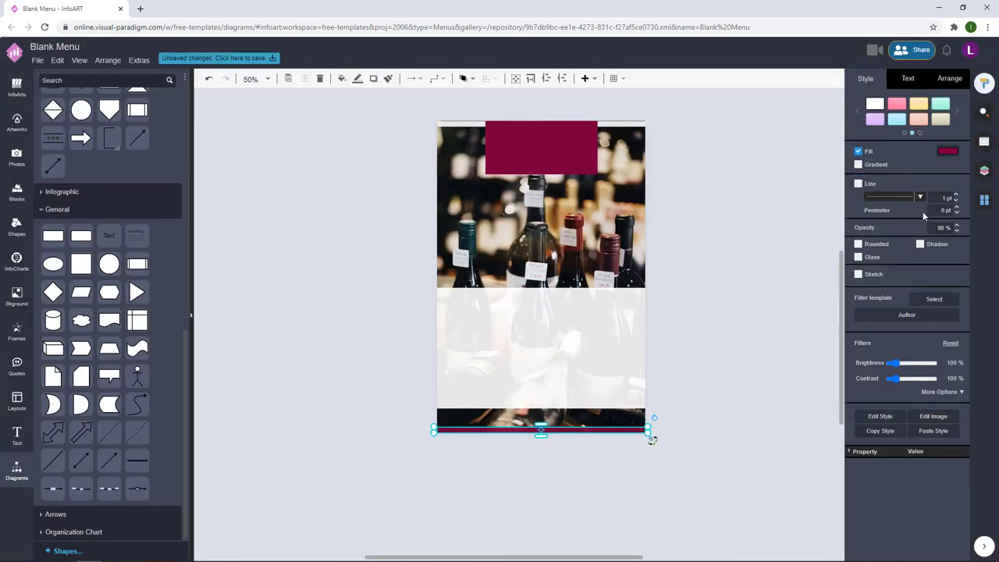
left_click(771, 268)
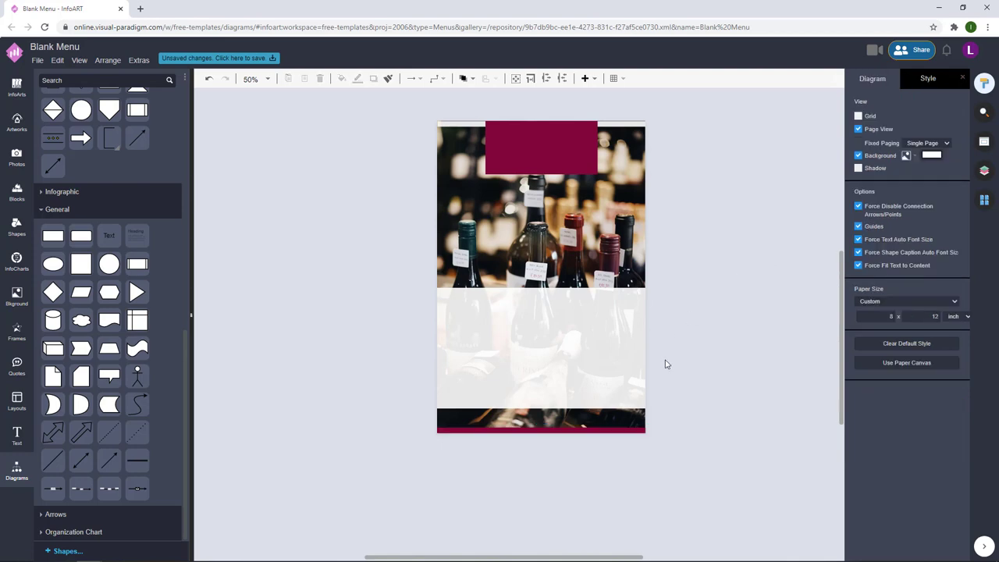
Step: Make the white top strip fully opaque and extend the translucent panel slightly upward
scroll(433, 435, "up", 10)
scroll(424, 428, "down", 10)
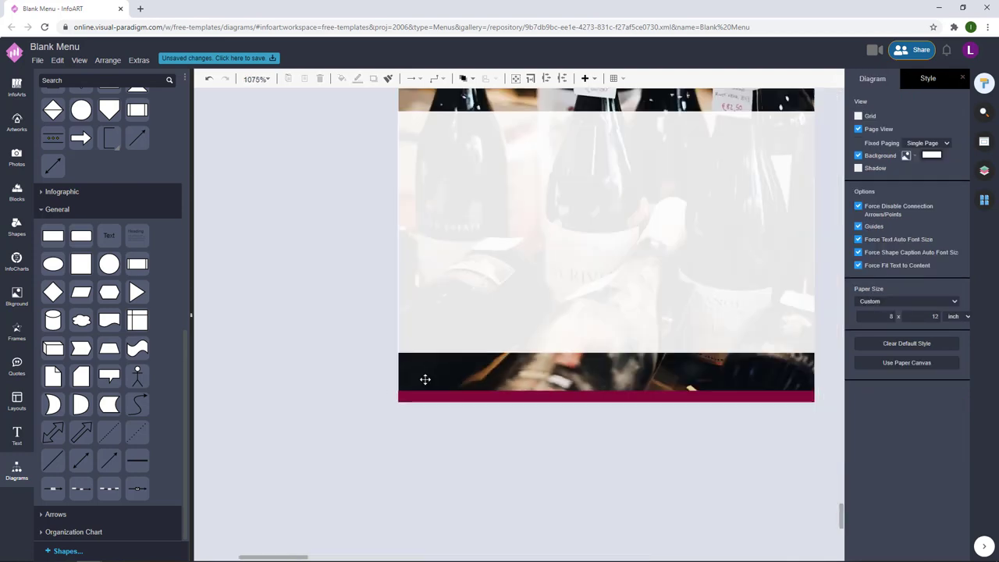
scroll(743, 167, "down", 1)
left_click(654, 104)
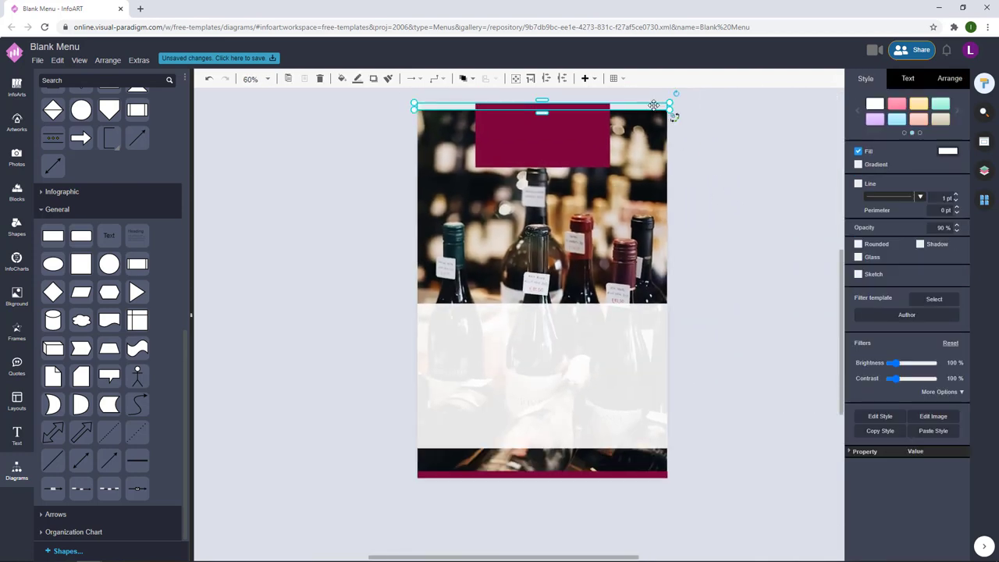
left_click(764, 245)
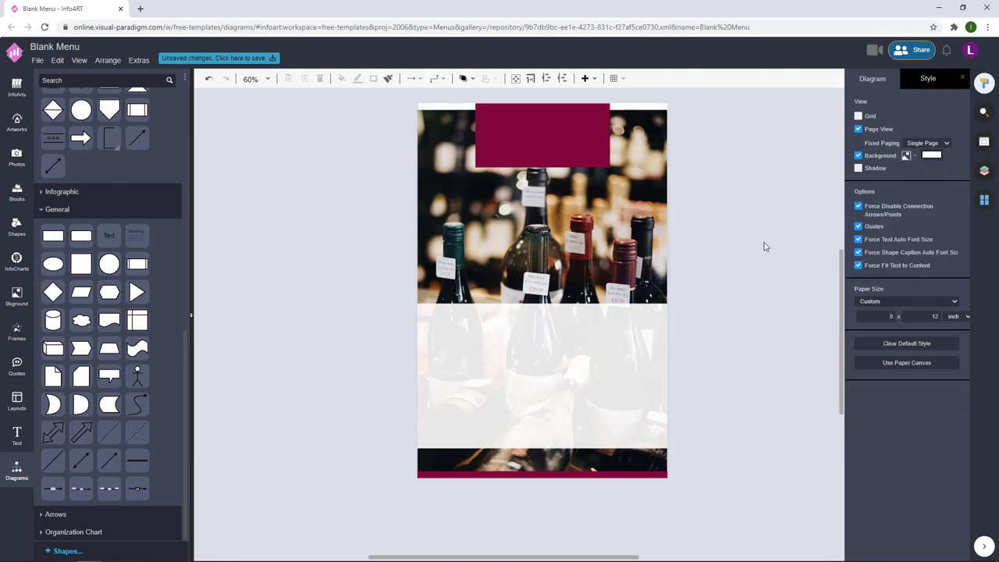
left_click(524, 348)
Step: Add an enlarged text box beside the page reading "WINE & DINE" and shift it toward the bottle photo
double_click(713, 249)
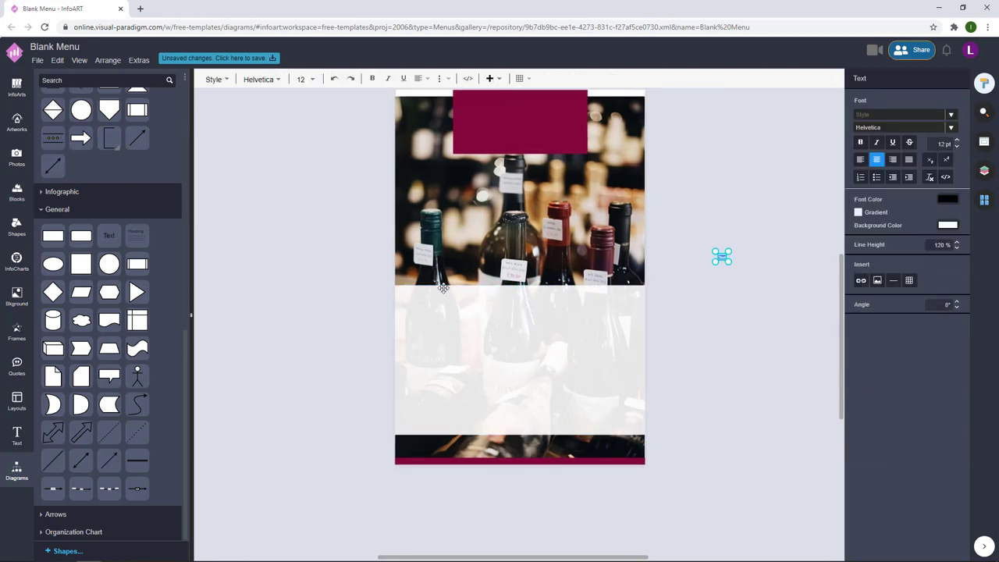
left_click_drag(729, 262, 802, 272)
left_click_drag(751, 272, 790, 192)
double_click(721, 199)
type("WIN")
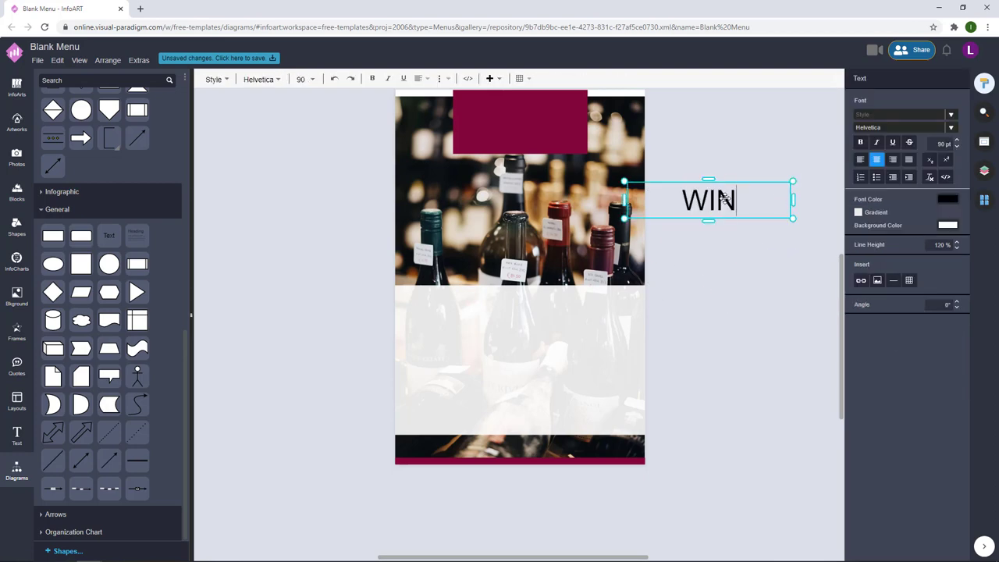
type("E & D")
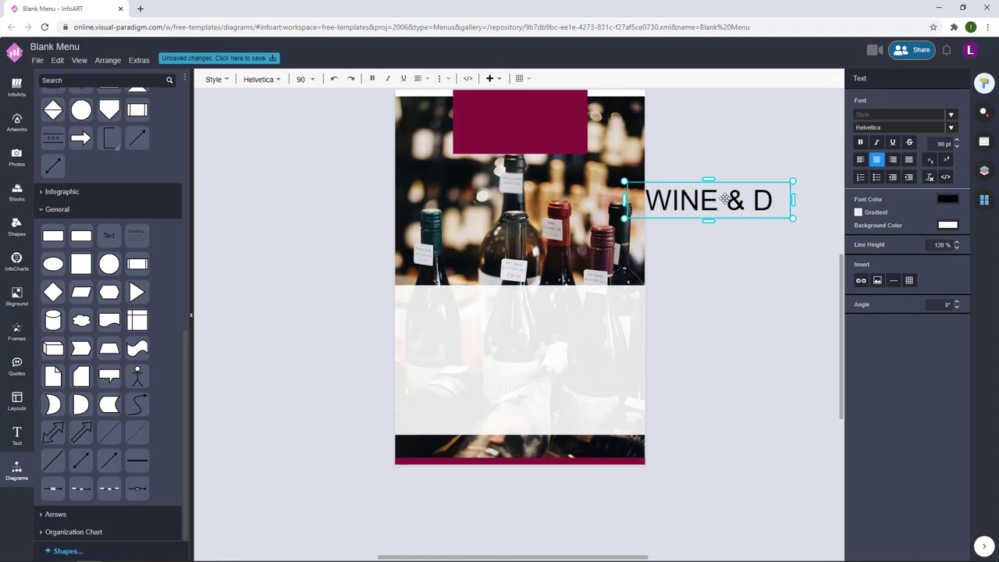
type("INE")
left_click(774, 137)
left_click(710, 212)
left_click_drag(708, 234, 695, 199)
Step: Change the WINE & DINE title's font colour to white
left_click(904, 79)
left_click(947, 196)
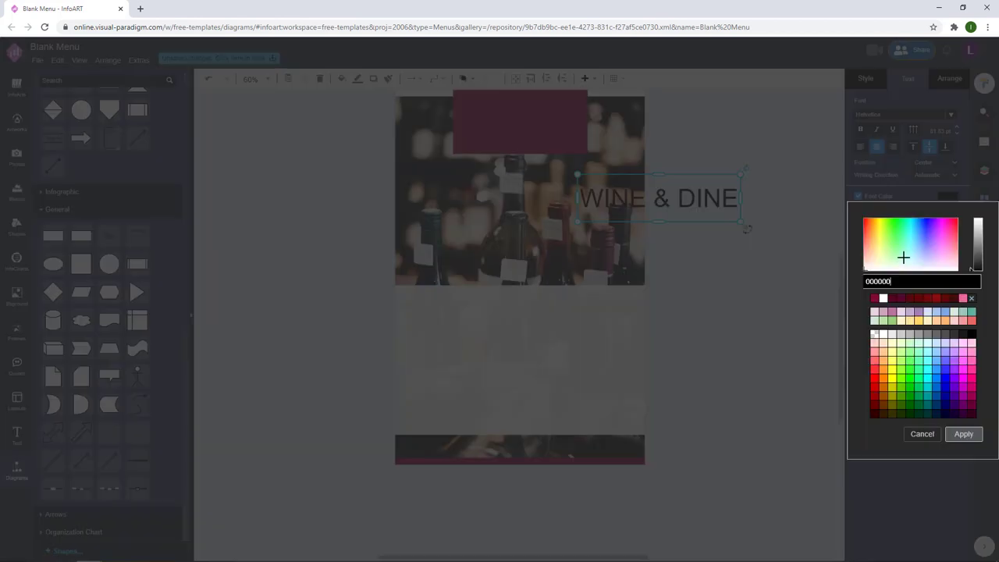
left_click(882, 298)
left_click(962, 432)
Step: Set the title's font to Bellefair and fit the title inside the burgundy header block
left_click(950, 115)
scroll(909, 188, "down", 10)
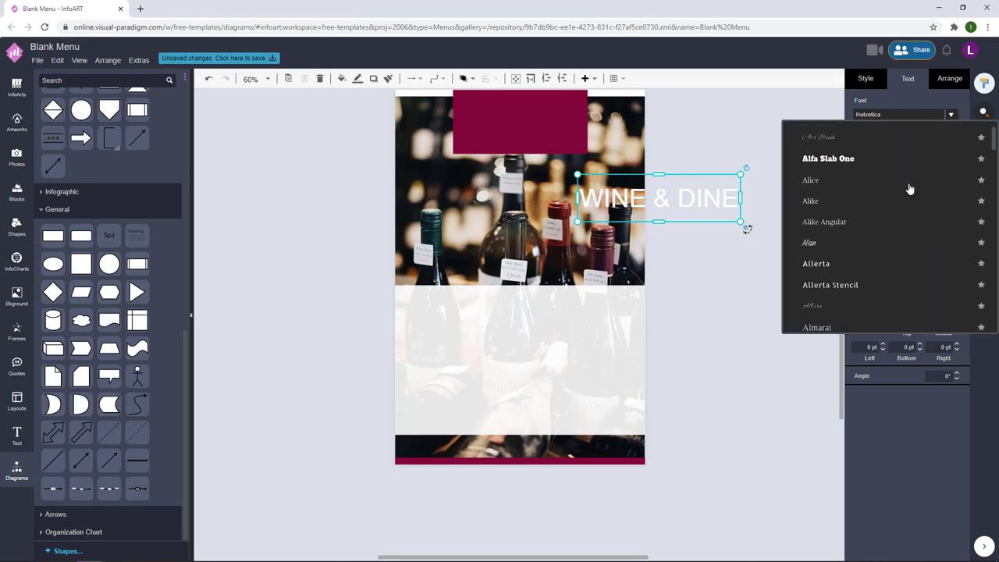
scroll(909, 188, "down", 6)
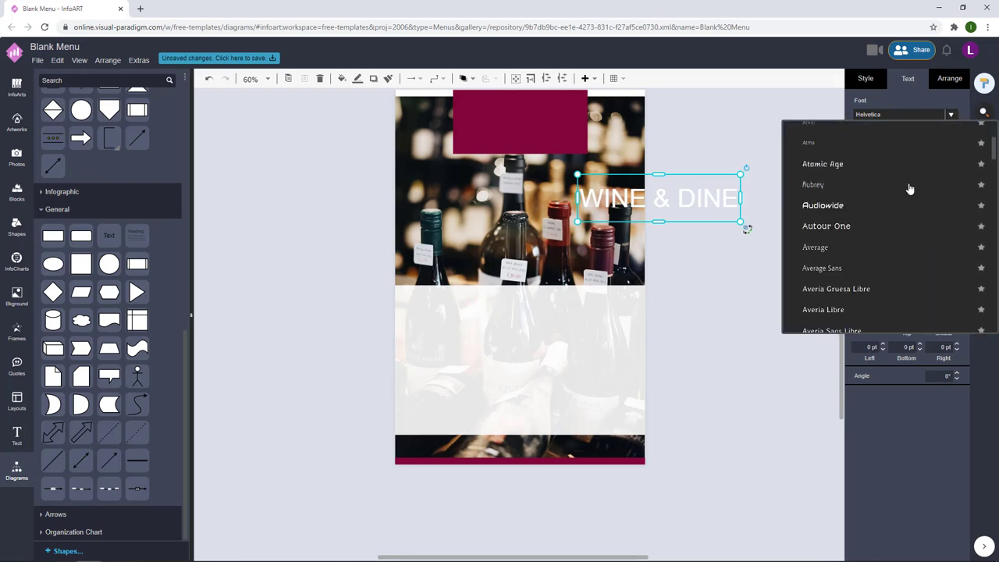
scroll(909, 188, "down", 5)
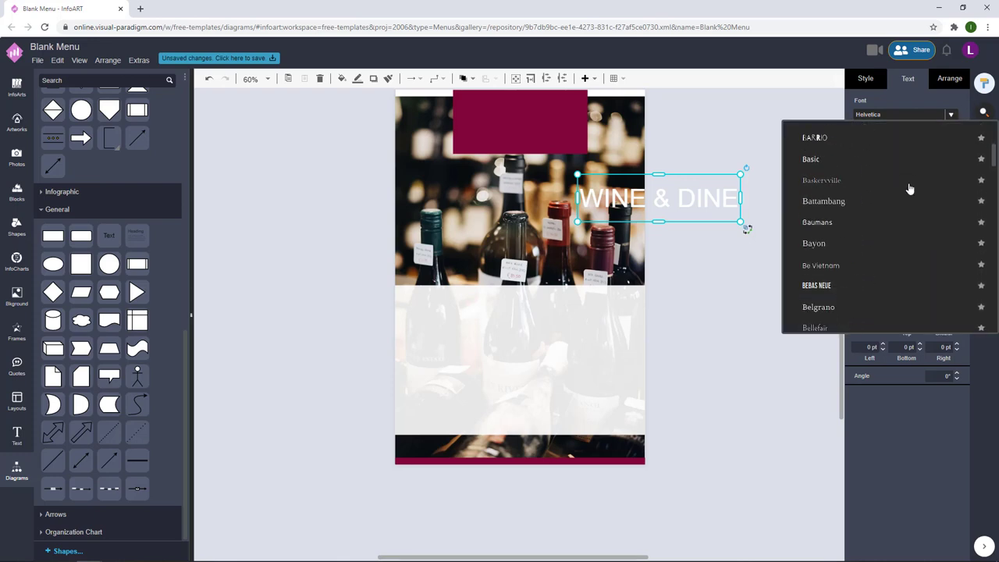
left_click(827, 308)
left_click(731, 240)
left_click_drag(735, 209, 510, 135)
Step: Add a small copy of the title beneath it, change its text to "Since 2018", enlarge it and centre it in the header block
left_click(555, 114, "ctrl")
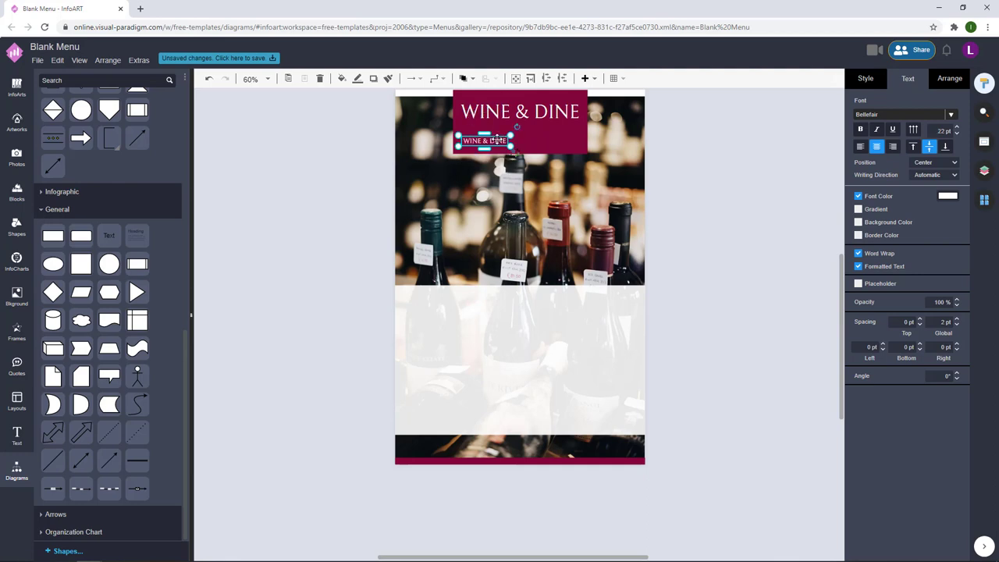
double_click(497, 142)
type("Since 2018")
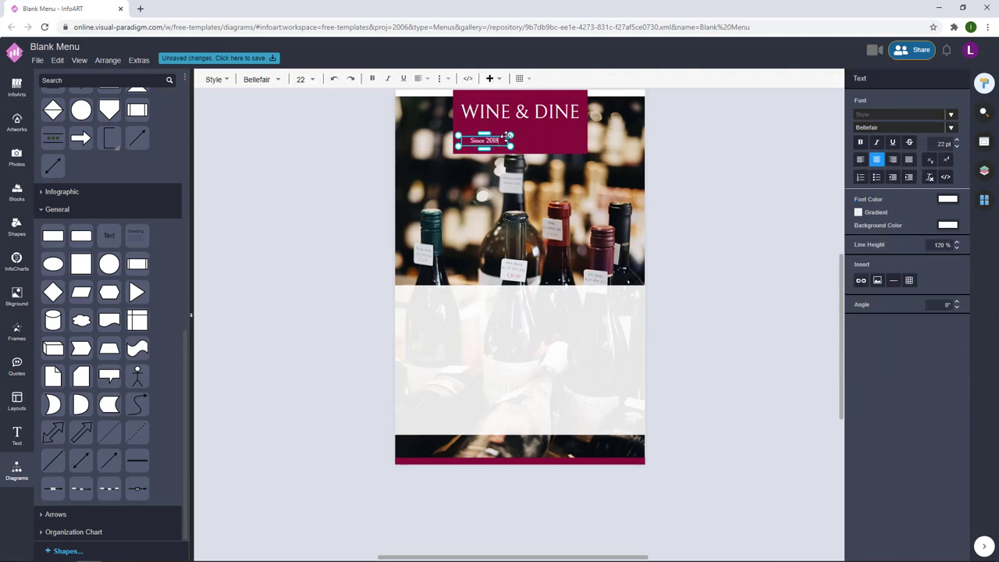
left_click_drag(511, 136, 522, 142)
left_click(487, 157)
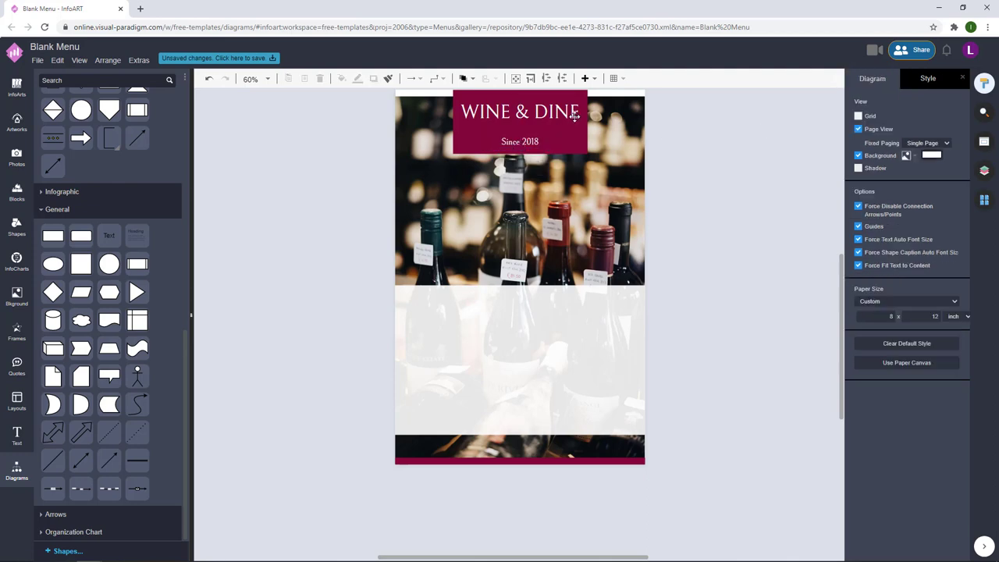
Step: Move the title slightly down toward the tagline and centre-align the two texts horizontally
left_click_drag(567, 111, 531, 138)
left_click(520, 139, "shift")
left_click(882, 345)
left_click(687, 226)
Step: Reduce the Since 2018 tagline's font size slightly and move the title and tagline a little up the header block
double_click(532, 137)
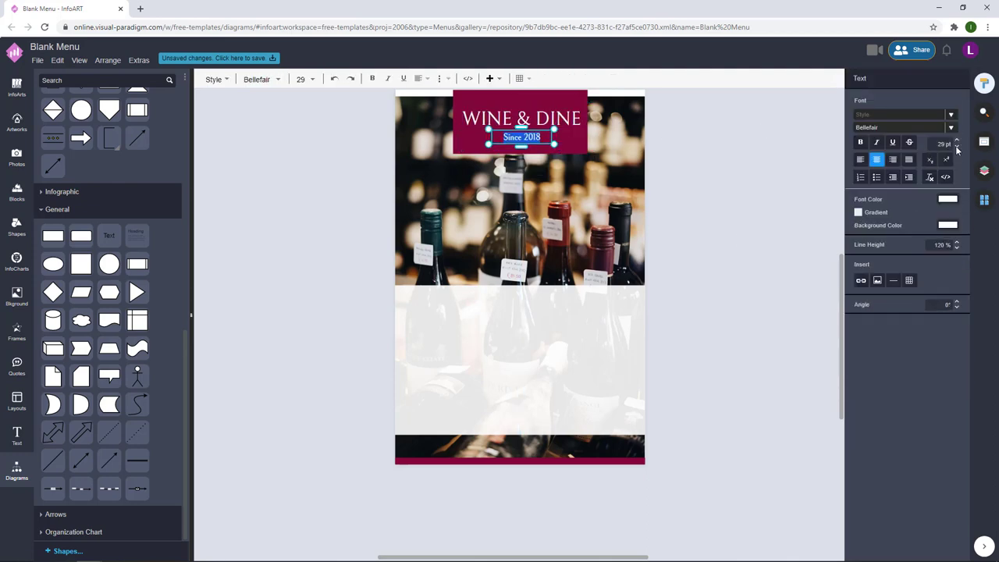
left_click(778, 160)
left_click(533, 136)
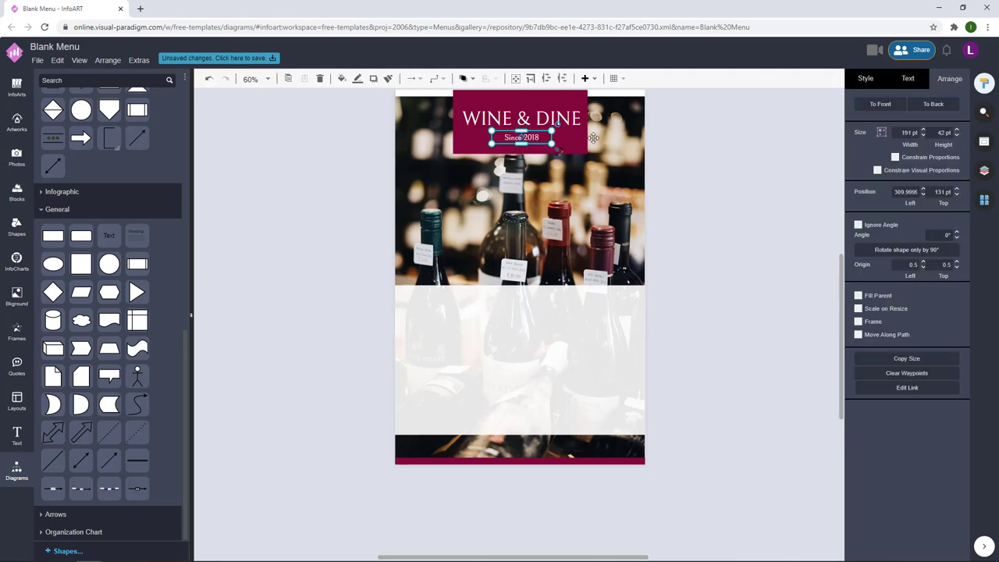
left_click(723, 147)
left_click_drag(534, 138, 541, 117)
left_click(724, 149)
left_click(535, 136)
left_click(543, 120, "shift")
left_click_drag(684, 140, 684, 158)
Step: Nudge the title and tagline together 3 pt down in the header block
left_click(538, 135)
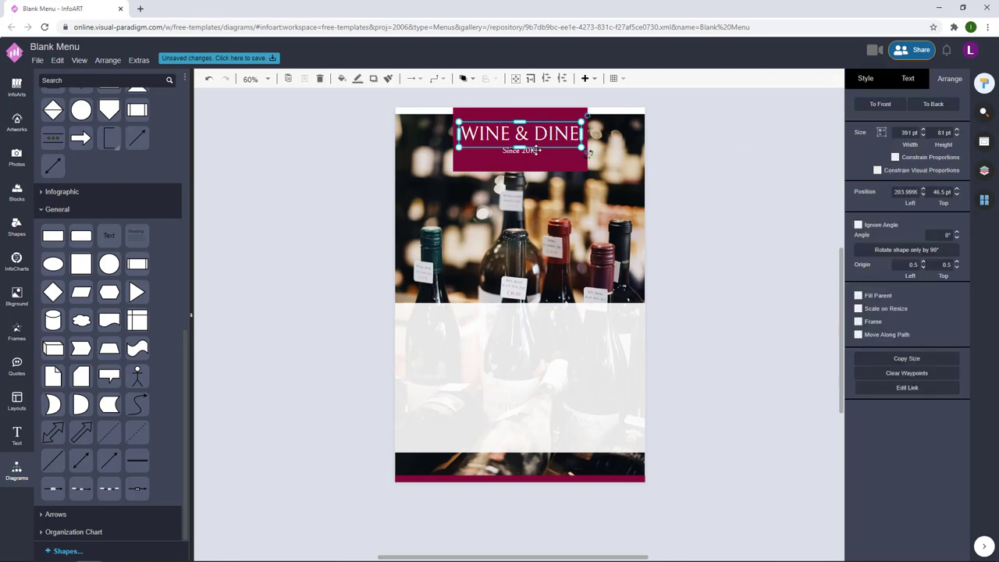
left_click(536, 150, "shift")
key("Down")
key("Down")
key("Down")
left_click(710, 173)
left_click(536, 143)
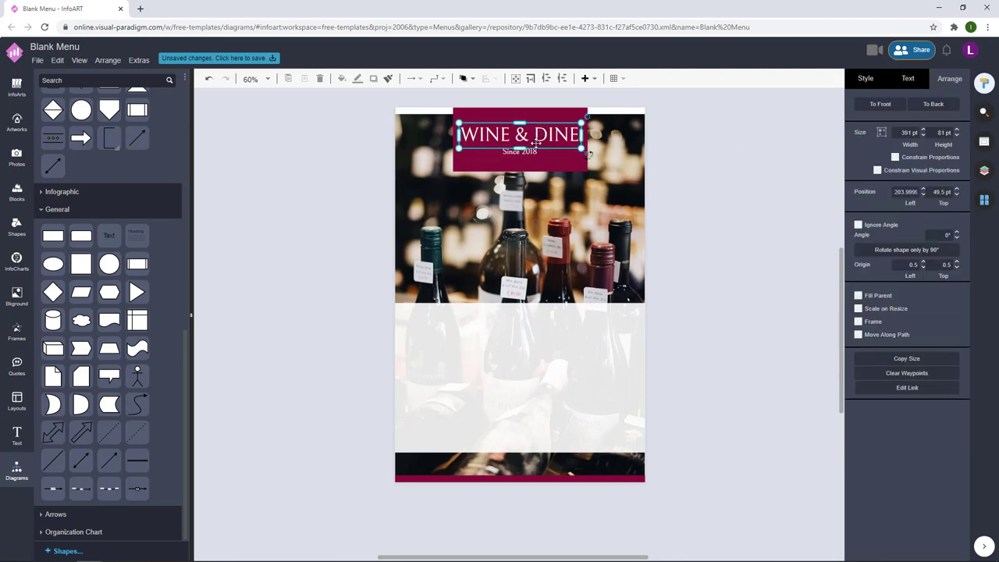
left_click(537, 151, "shift")
left_click(725, 158)
Step: Insert the scroll flourish from the Decorative Elements artworks above the title and recolour it white
left_click(16, 121)
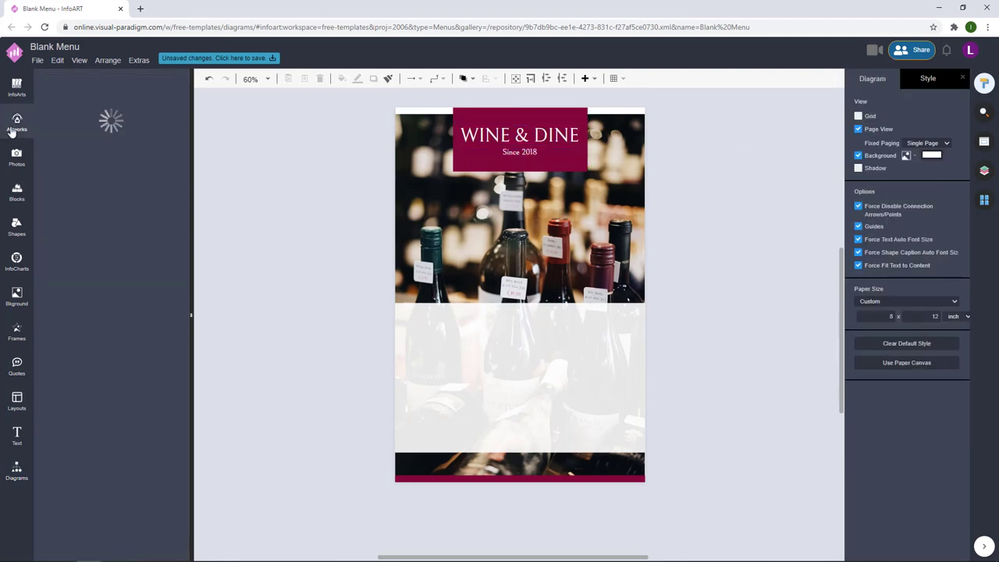
scroll(96, 450, "down", 3)
left_click_drag(87, 534, 521, 151)
left_click(868, 79)
left_click(861, 120)
left_click(873, 224)
left_click(963, 358)
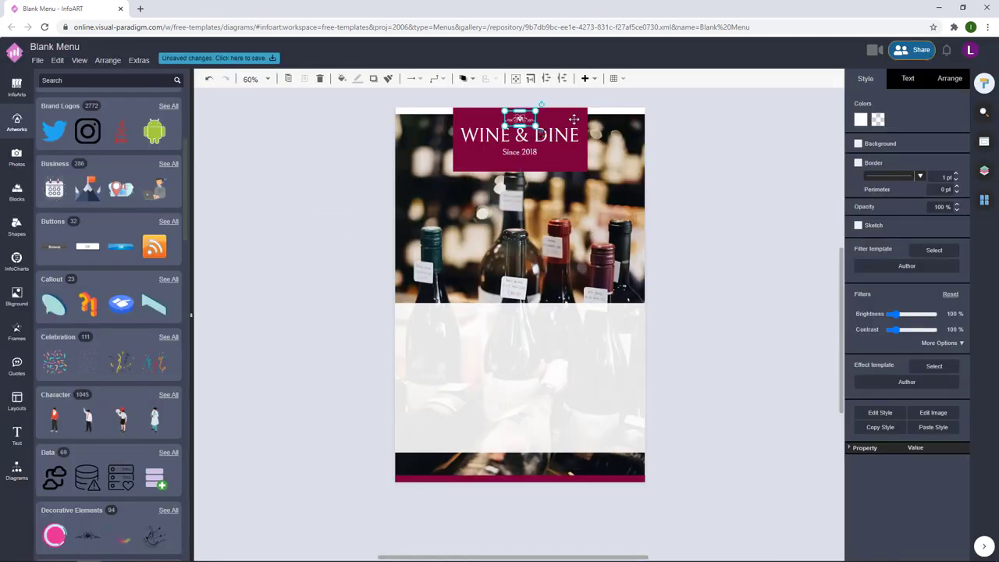
Step: Copy the flourish to below the tagline and rotate the copy upside down
left_click(661, 120)
scroll(517, 113, "up", 6)
left_click_drag(521, 117, 521, 264)
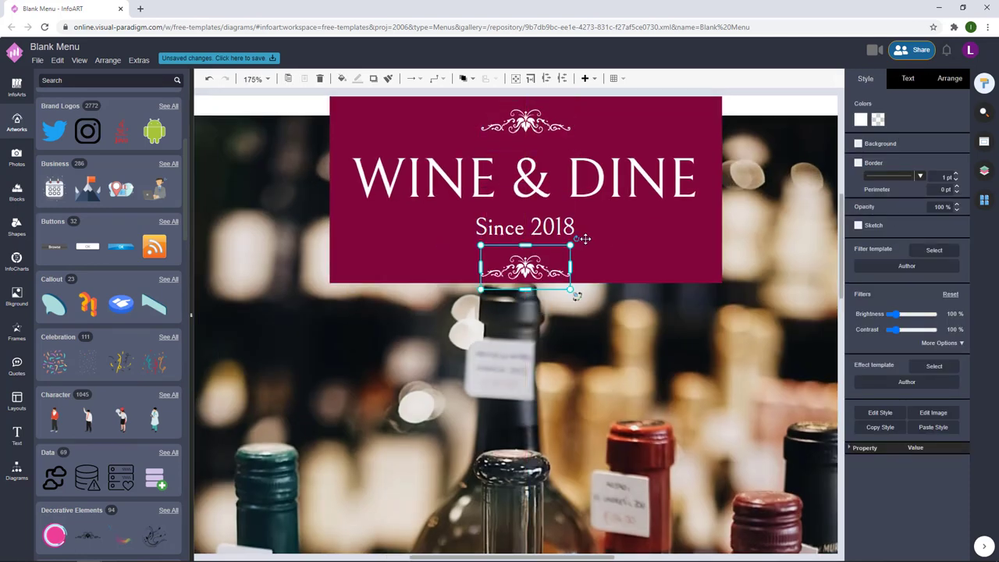
left_click_drag(584, 238, 474, 296)
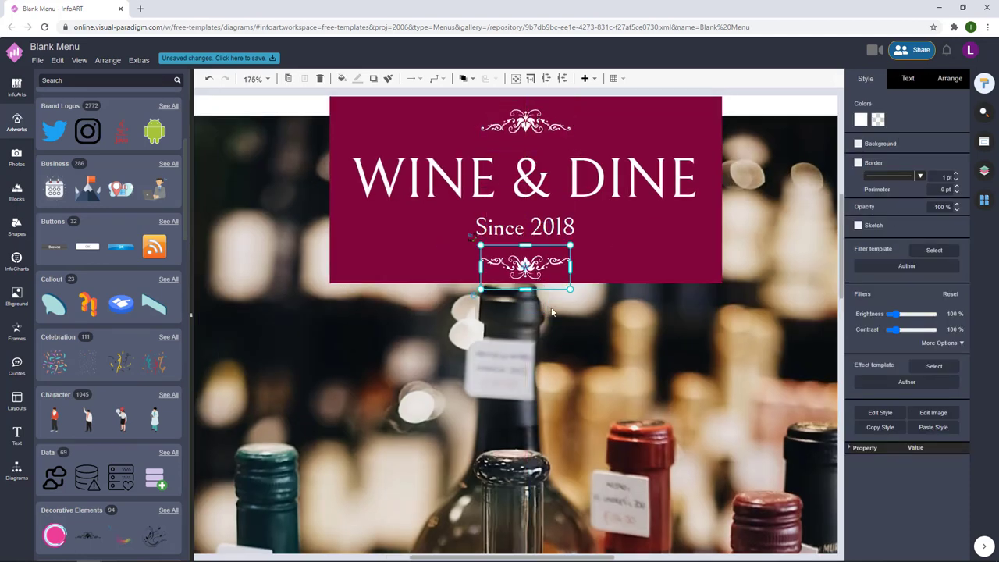
Step: Move the title and tagline together slightly up between the two flourishes
left_click(551, 227)
left_click(593, 186, "shift")
left_click_drag(579, 184, 579, 179)
Step: Move the lower flourish slightly up from the header block's bottom edge
left_click(538, 125)
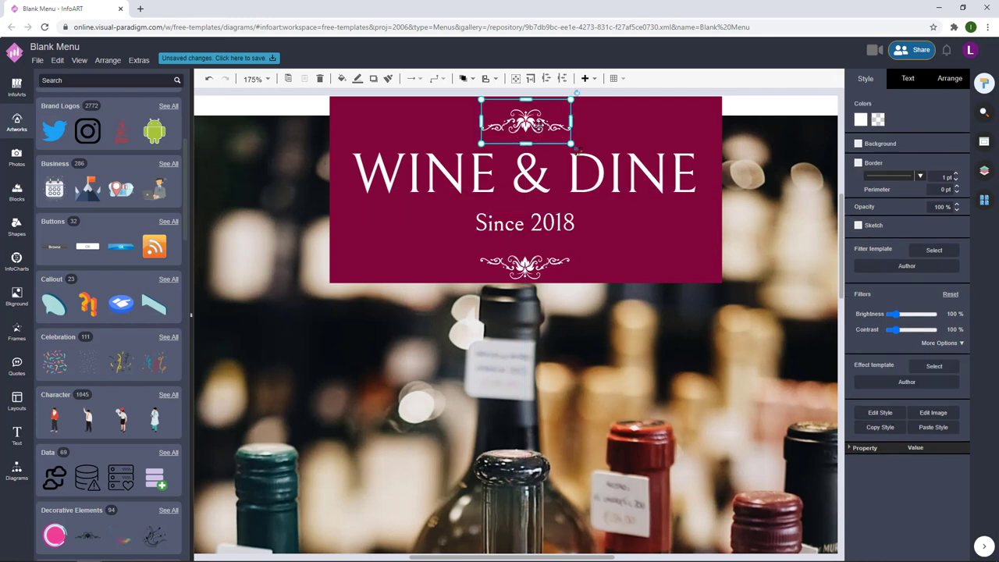
left_click(531, 267, "shift")
left_click(601, 251)
left_click_drag(531, 267, 530, 262)
left_click(530, 122, "shift")
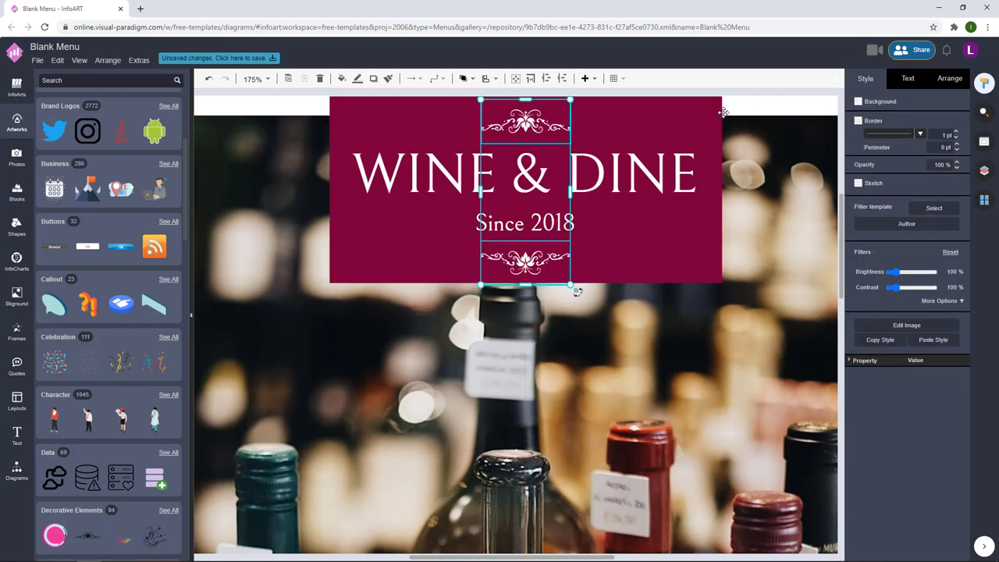
left_click(772, 104)
scroll(772, 104, "down", 2)
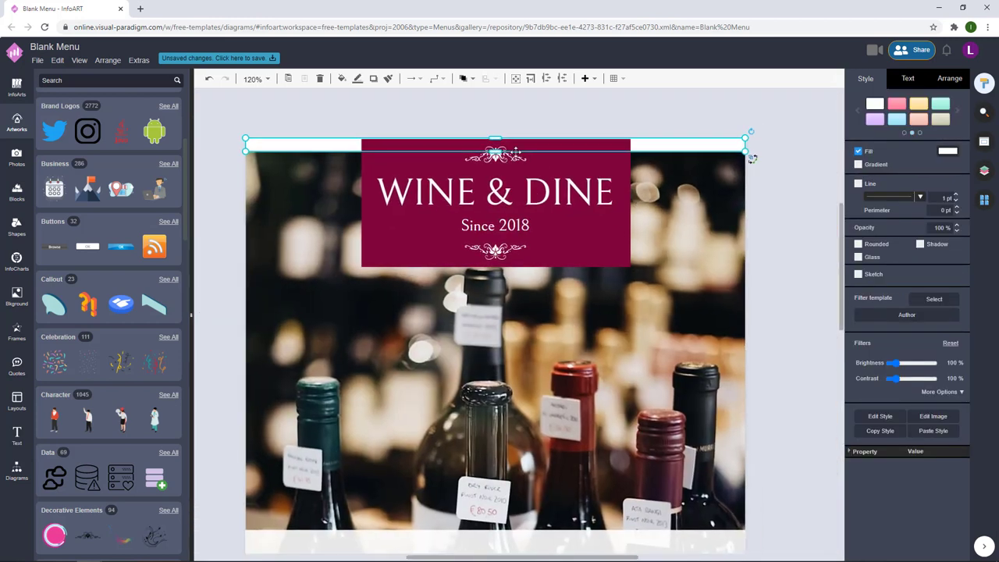
left_click(495, 154)
left_click(494, 250, "shift")
left_click(789, 223)
scroll(806, 245, "down", 3)
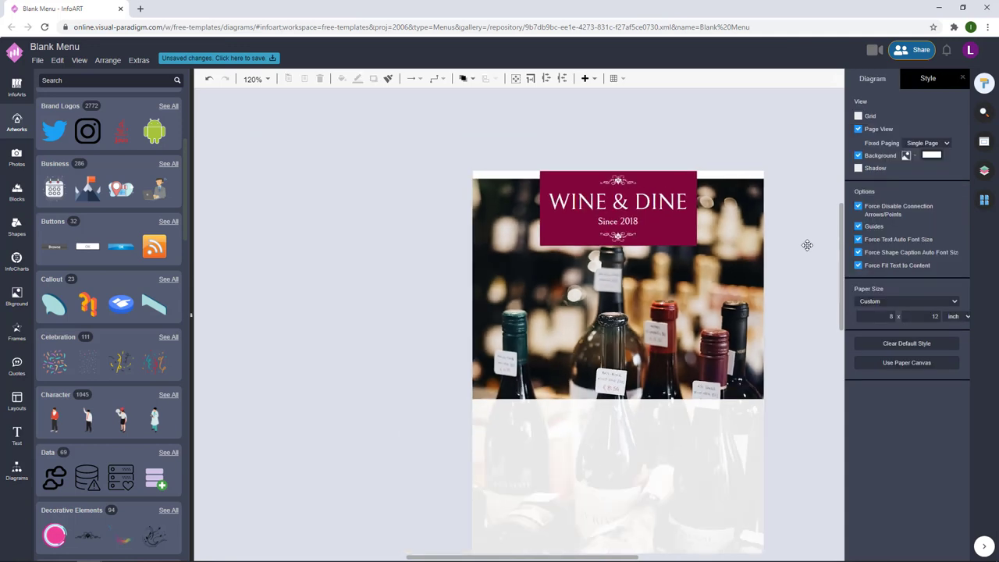
left_click_drag(807, 245, 708, 210)
scroll(721, 217, "down", 1)
Step: Rotate both flourishes by 90° and place one on each side of the title, the former lower one on the left
scroll(563, 186, "up", 5)
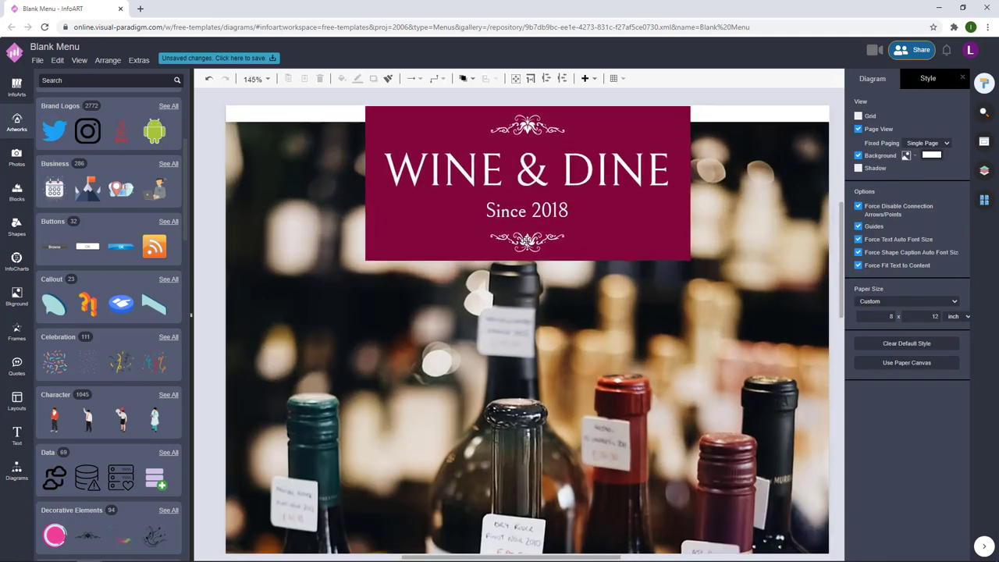
left_click(527, 241)
key("ctrl+r")
left_click_drag(527, 241, 357, 195)
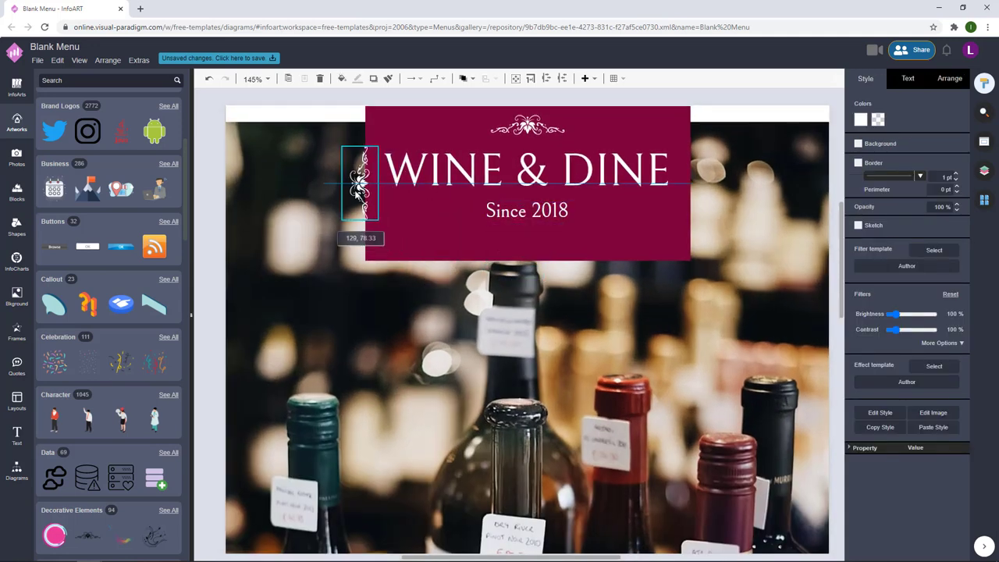
left_click(527, 125)
key("ctrl+r")
left_click_drag(527, 124, 711, 178)
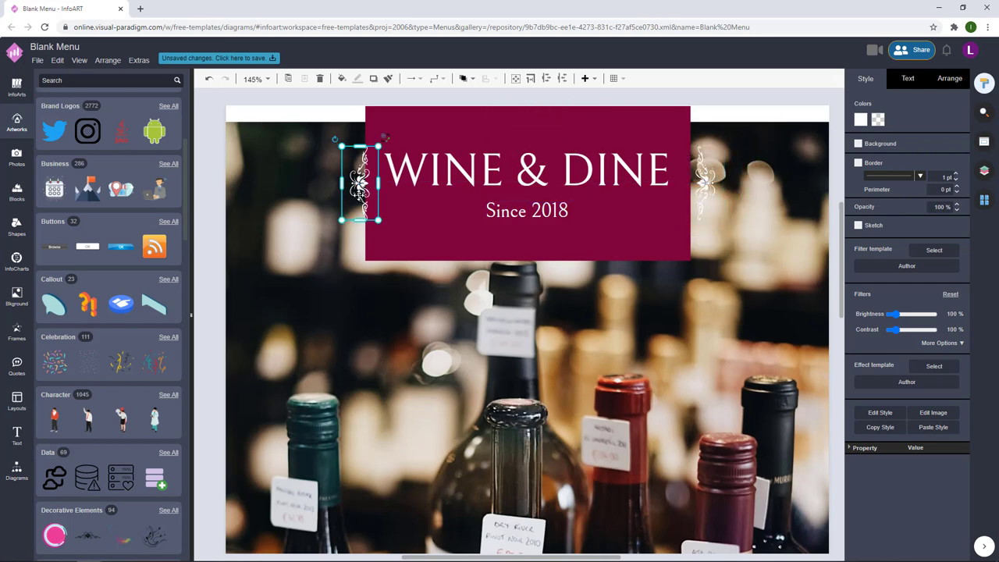
left_click_drag(358, 195, 349, 195)
Step: Try to left-align the two side flourishes, and undo the alignment
left_click(706, 184, "shift")
left_click(948, 78)
left_click(862, 383)
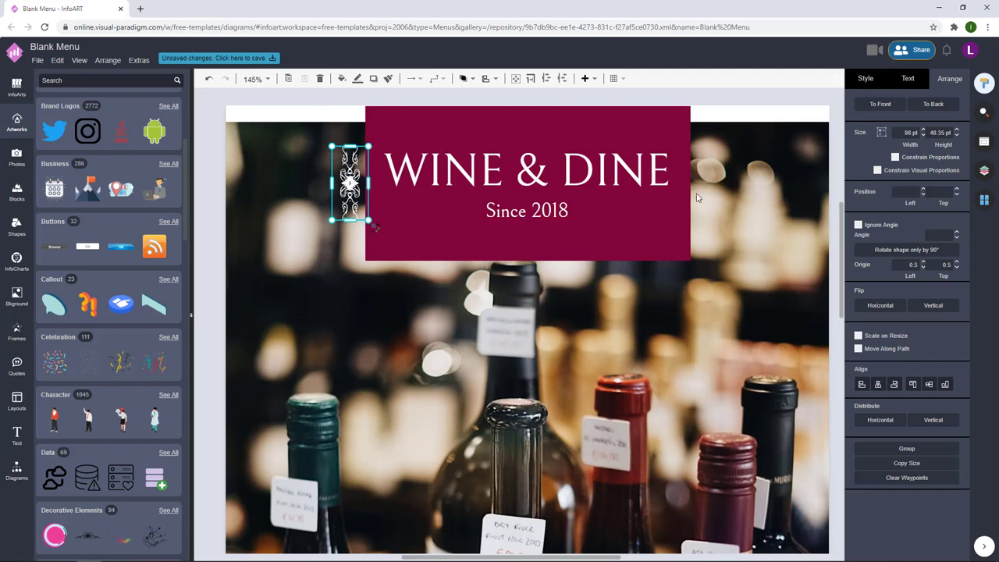
key("ctrl+z")
Step: Widen the burgundy header block on both sides to about 533 pt so that it lies behind both flourishes
left_click_drag(713, 196, 715, 195)
left_click(429, 222)
left_click_drag(365, 182, 326, 182)
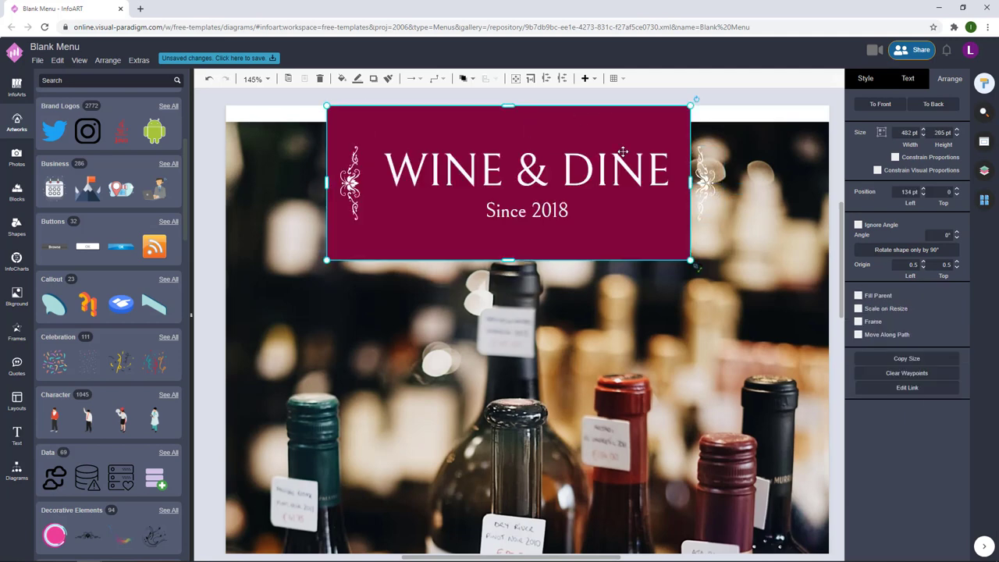
left_click_drag(690, 182, 729, 182)
left_click(781, 118)
scroll(730, 140, "down", 2)
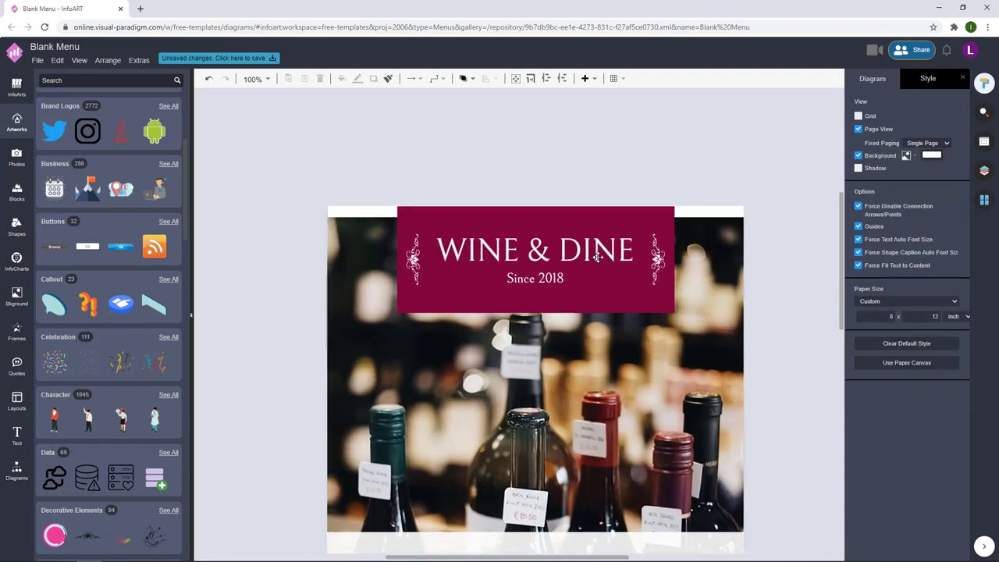
Step: Nudge the two side flourishes slightly up together
left_click(409, 262)
left_click(660, 266, "shift")
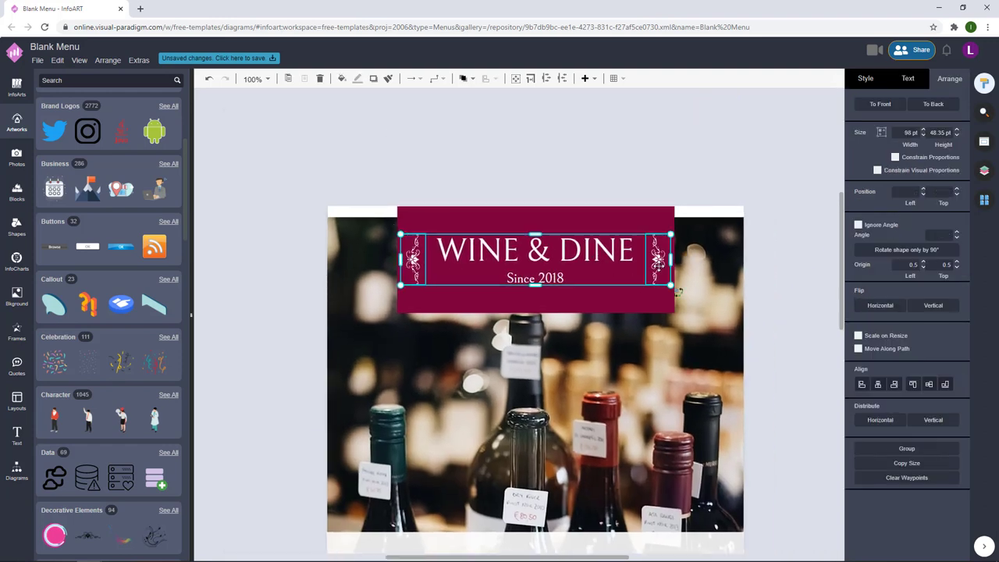
key("Up")
left_click(709, 201)
Step: Nudge the title and tagline slightly down together
left_click(585, 252)
left_click(552, 278, "shift")
key("Down")
left_click(717, 146)
Step: Shorten the burgundy header block by raising its bottom edge a little
left_click(636, 221)
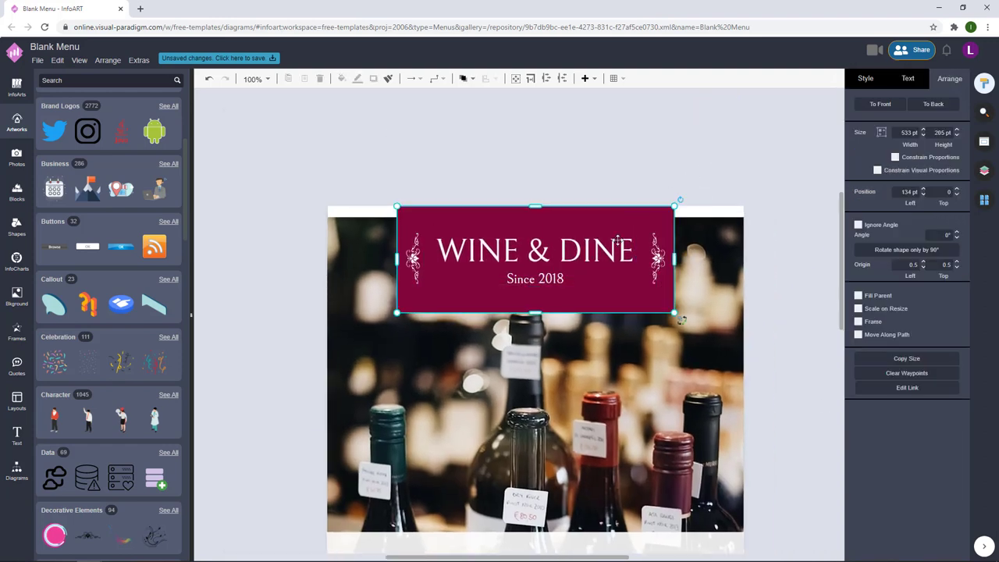
left_click_drag(535, 313, 536, 301)
left_click(713, 153)
Step: Move the title, tagline and both flourishes up together to recentre them in the shortened header block
left_click(413, 257)
left_click(499, 253, "shift")
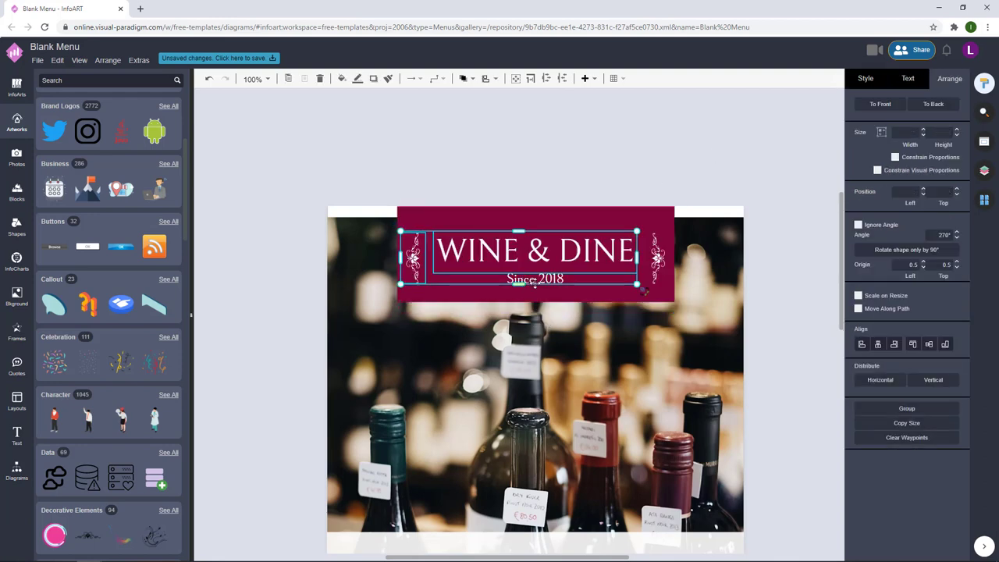
left_click(684, 175)
scroll(684, 176, "down", 3)
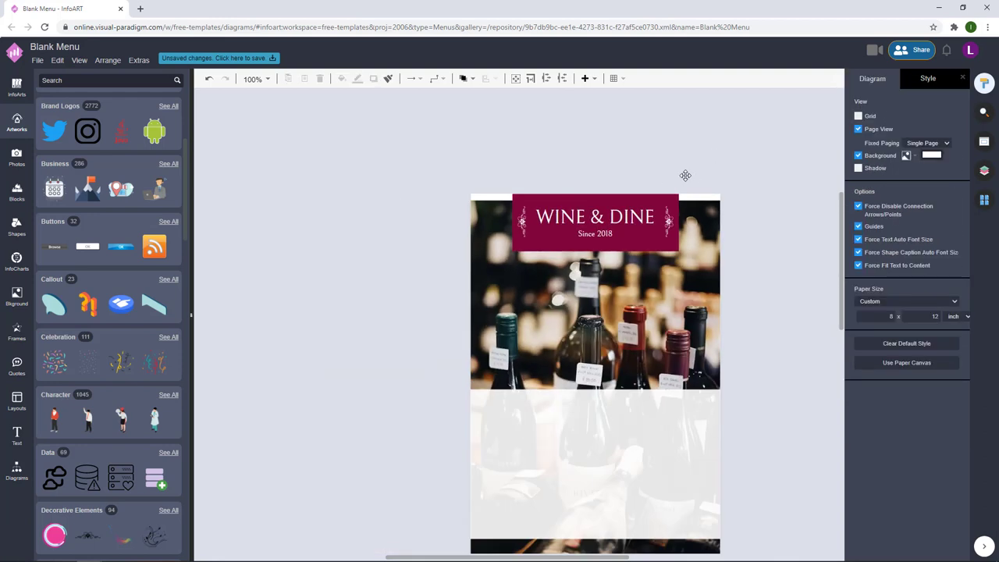
Step: Move the translucent white panel slightly up the page
left_click(591, 392)
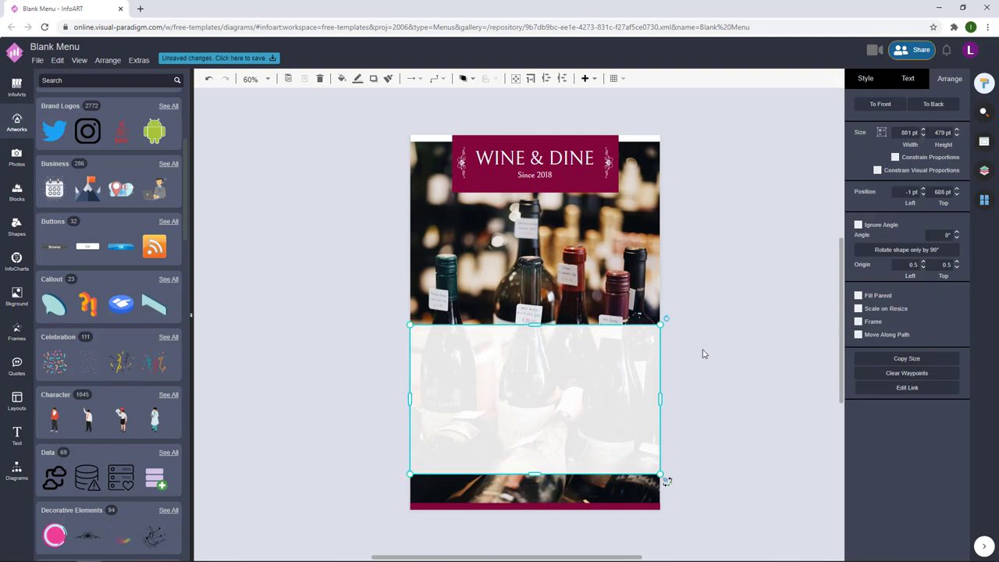
left_click(702, 350)
scroll(407, 287, "up", 1)
Step: Add a burgundy rectangle on the translucent panel and resize it into a narrow vertical bar about 17 × 367 pt
left_click(16, 471)
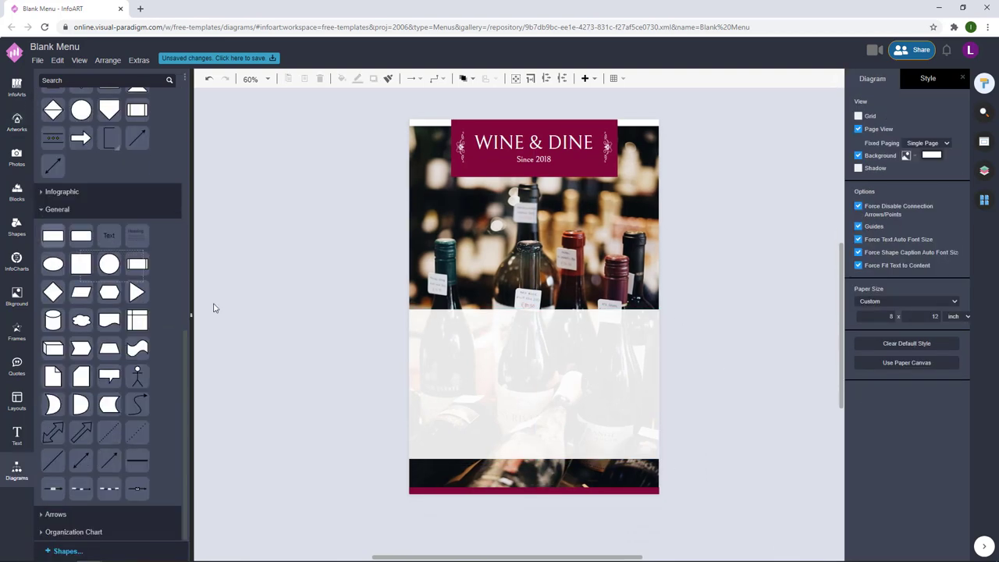
left_click_drag(523, 338, 523, 338)
left_click_drag(537, 344, 536, 442)
left_click_drag(556, 383, 523, 380)
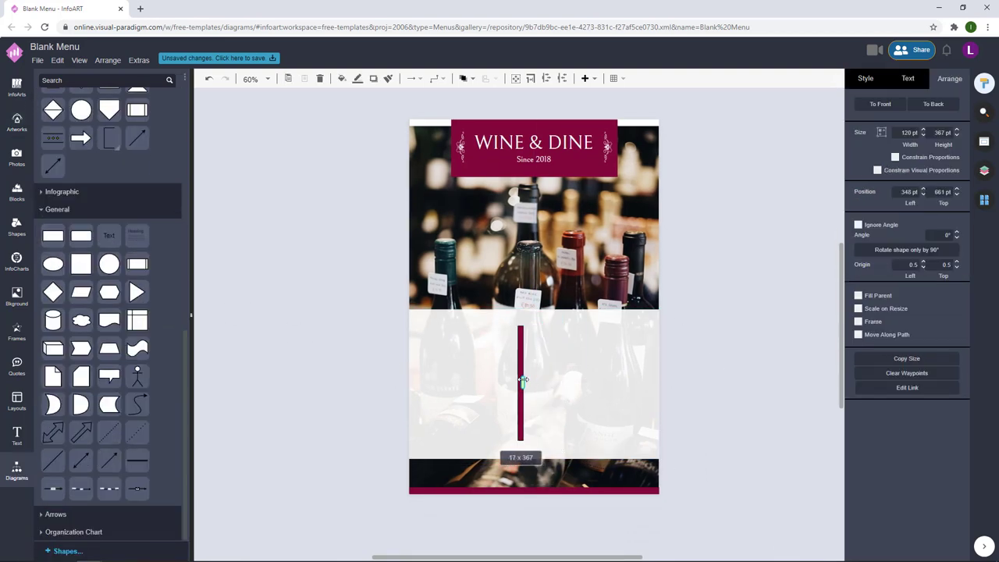
Step: Refine the burgundy bar into a thin vertical divider line centred on the translucent panel
left_click(865, 79)
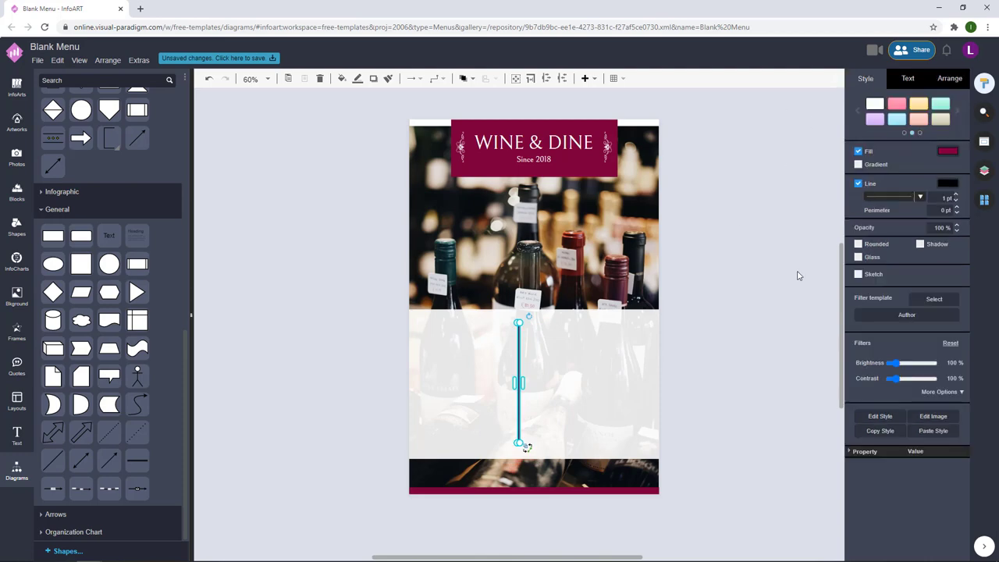
left_click(798, 275)
left_click(516, 382)
left_click(797, 339)
scroll(508, 375, "up", 2)
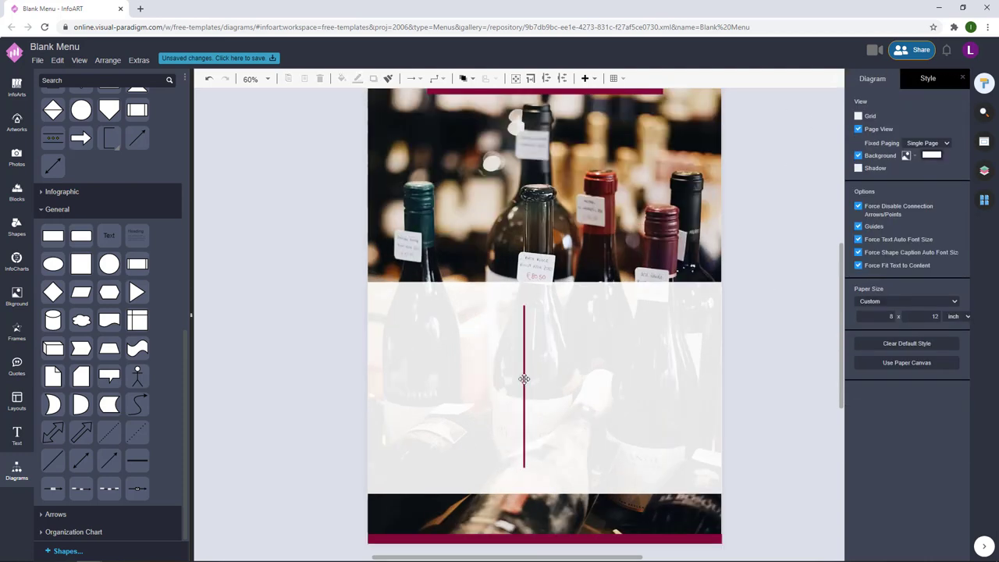
left_click_drag(523, 380, 558, 379)
key("ctrl+z")
left_click(771, 341)
scroll(772, 341, "down", 4)
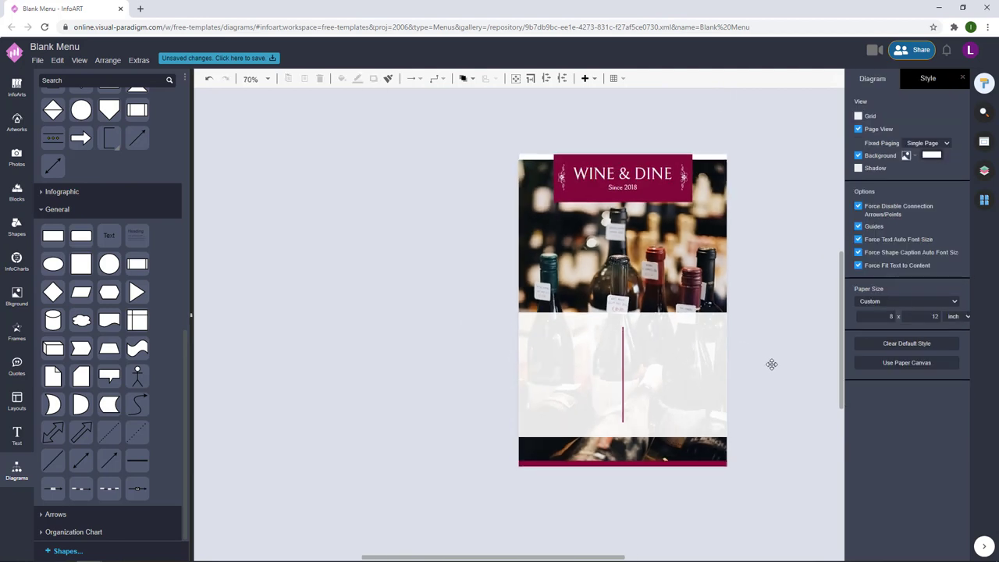
Step: Open the Item Selections category in the InfoArt library
left_click(585, 162)
left_click(374, 148)
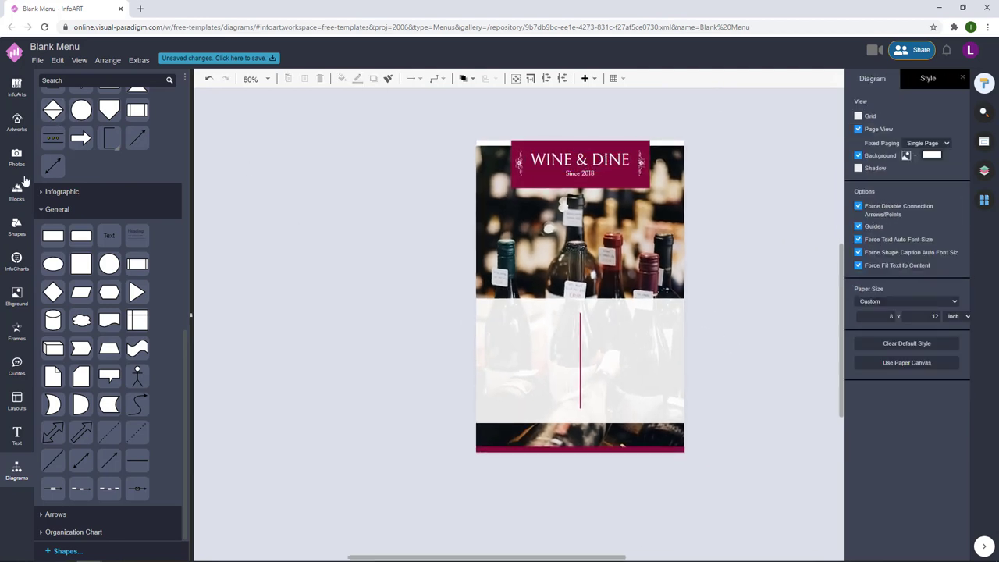
left_click(17, 87)
scroll(60, 271, "down", 5)
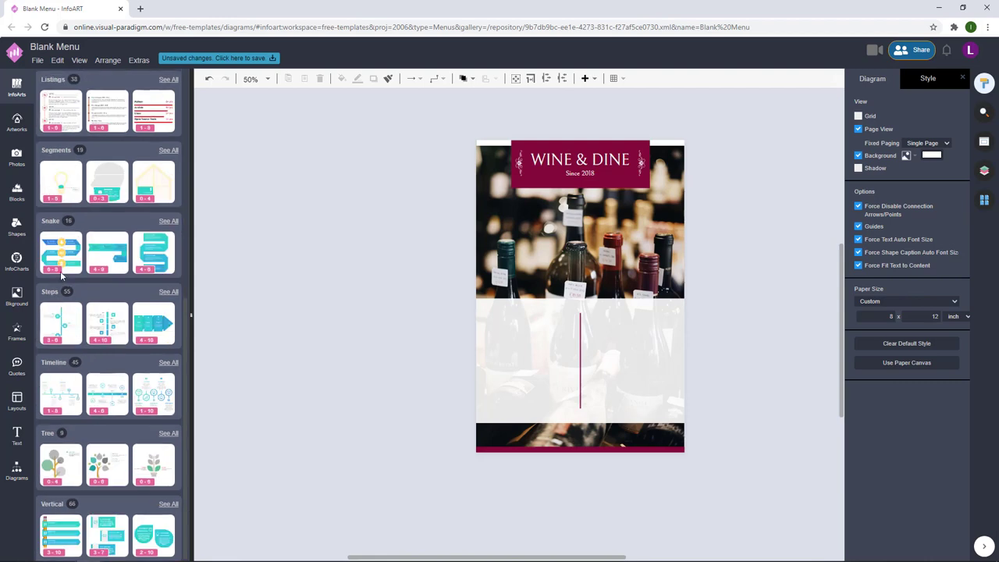
left_click(63, 364)
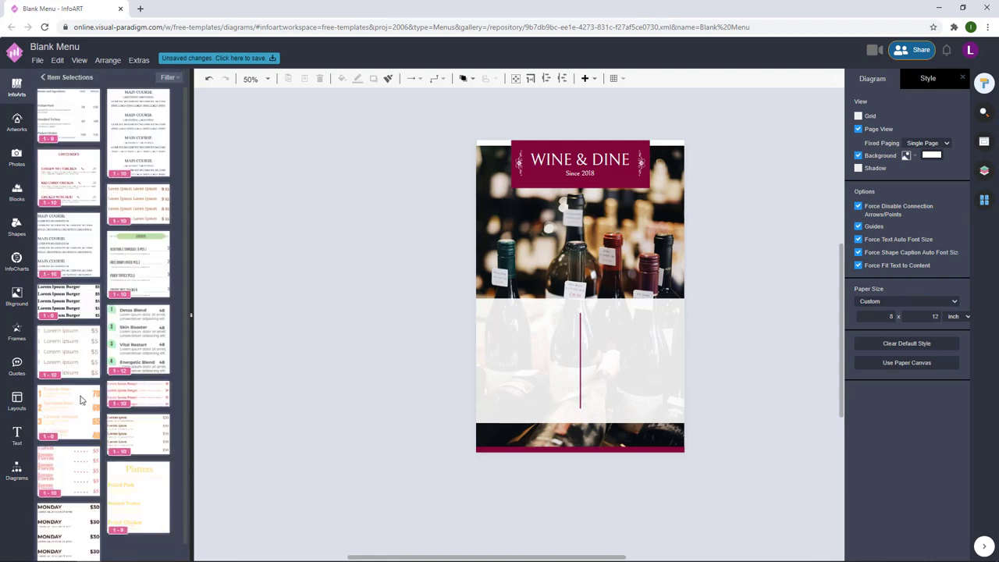
mouse_move(86, 493)
left_click_drag(134, 433, 496, 333)
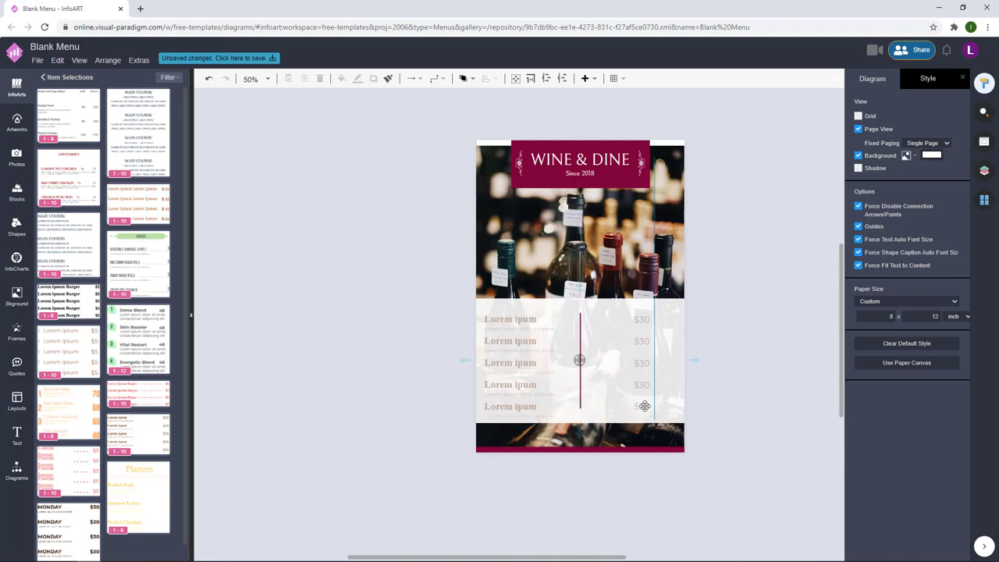
left_click(645, 406)
left_click_drag(654, 419, 583, 392)
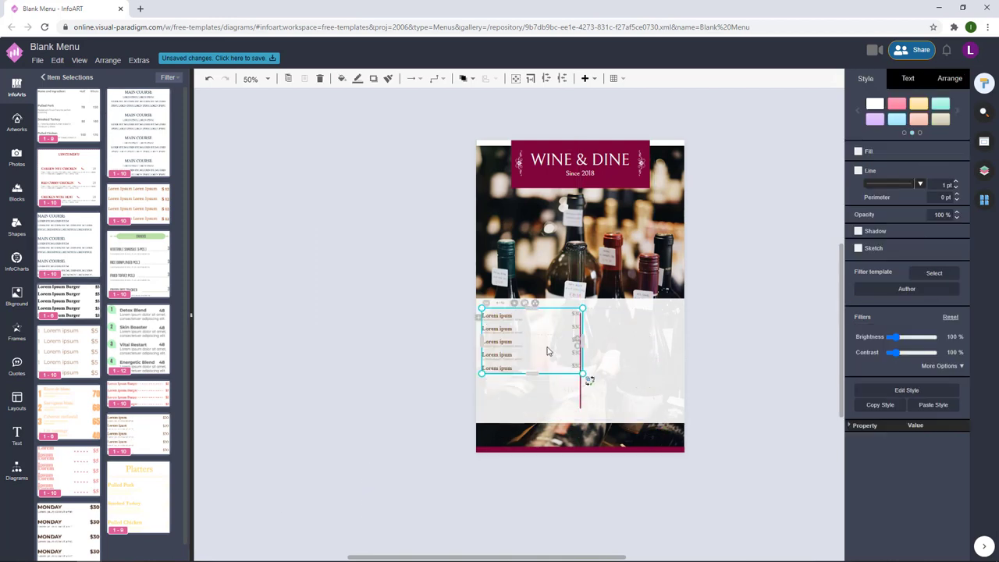
key("Delete")
left_click_drag(92, 351, 570, 387)
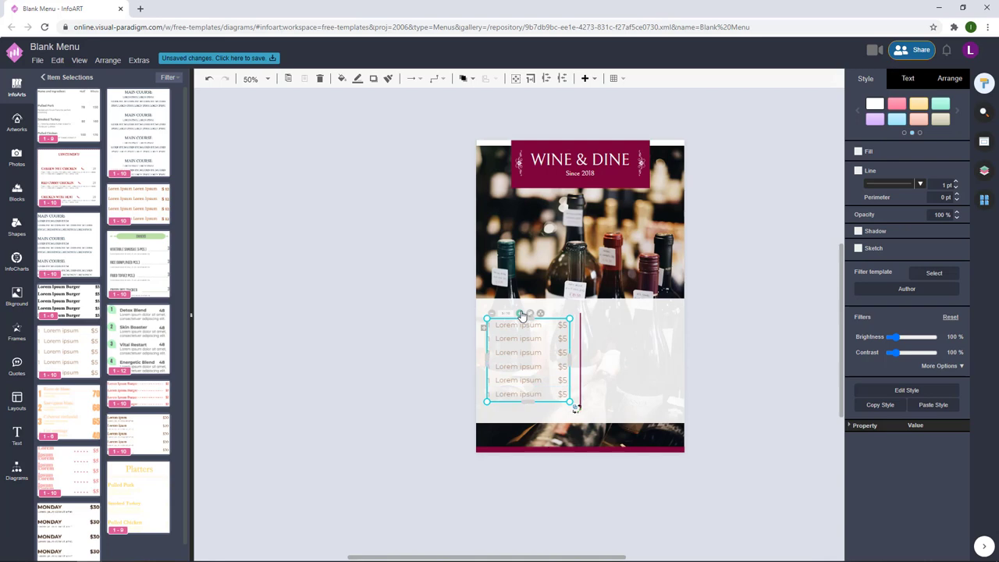
left_click(414, 319)
left_click(480, 320)
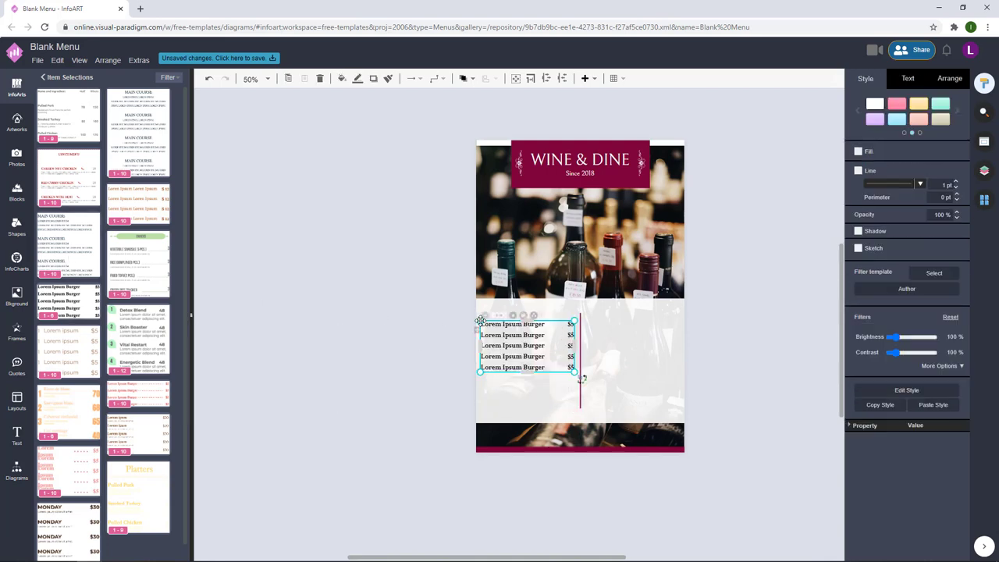
left_click_drag(581, 379, 581, 389)
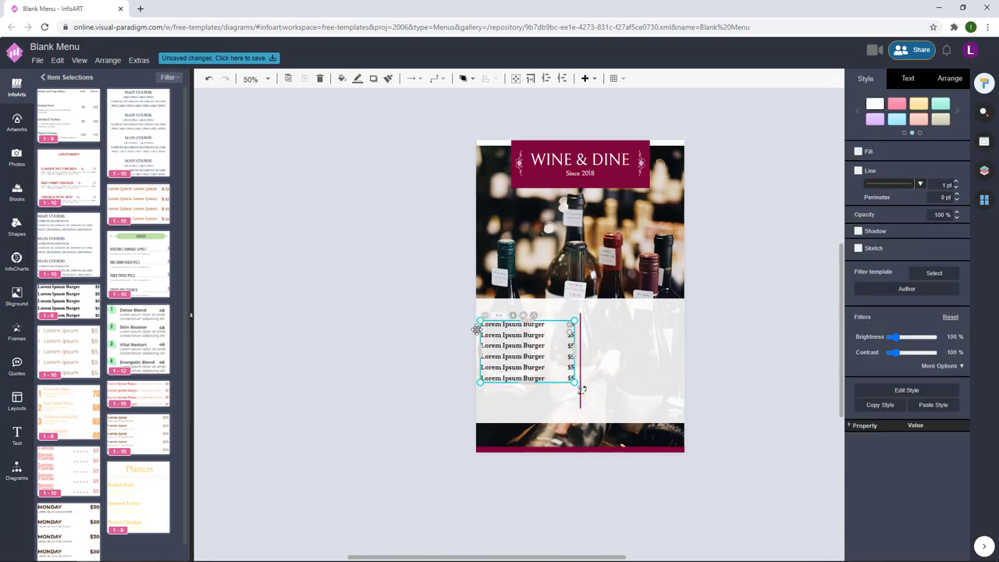
left_click_drag(477, 329, 478, 338)
left_click(738, 333)
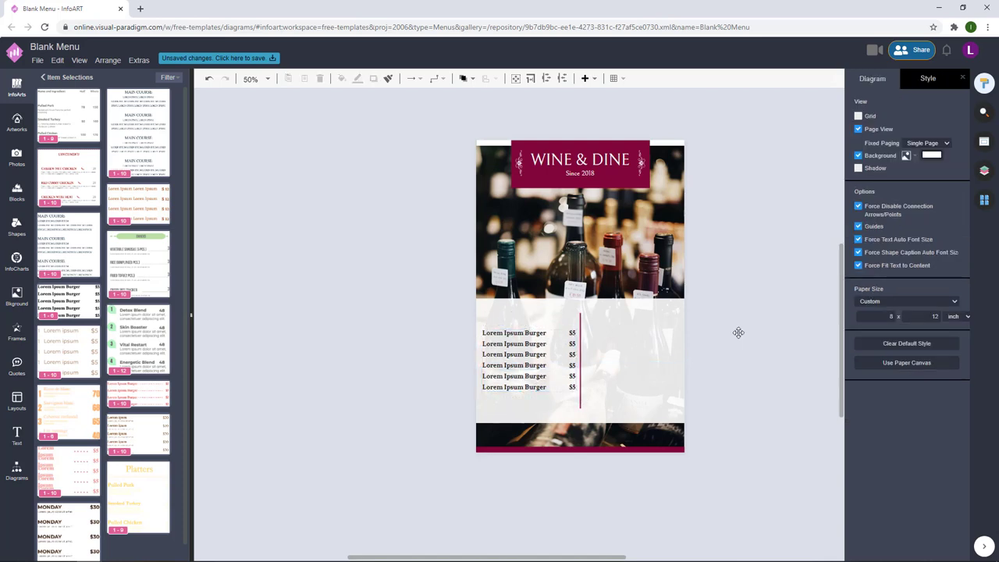
scroll(738, 332, "up", 1)
left_click(441, 340)
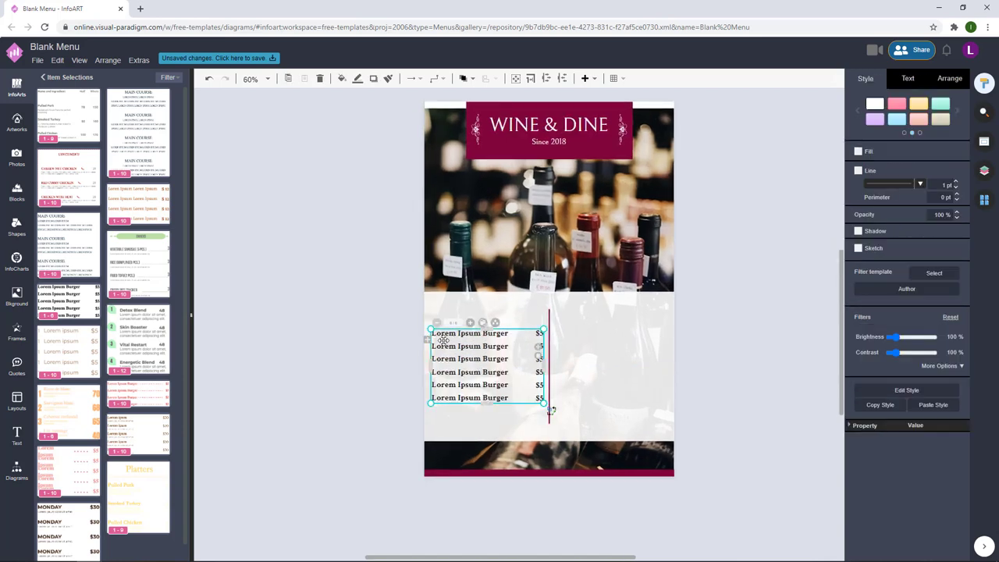
key("Delete")
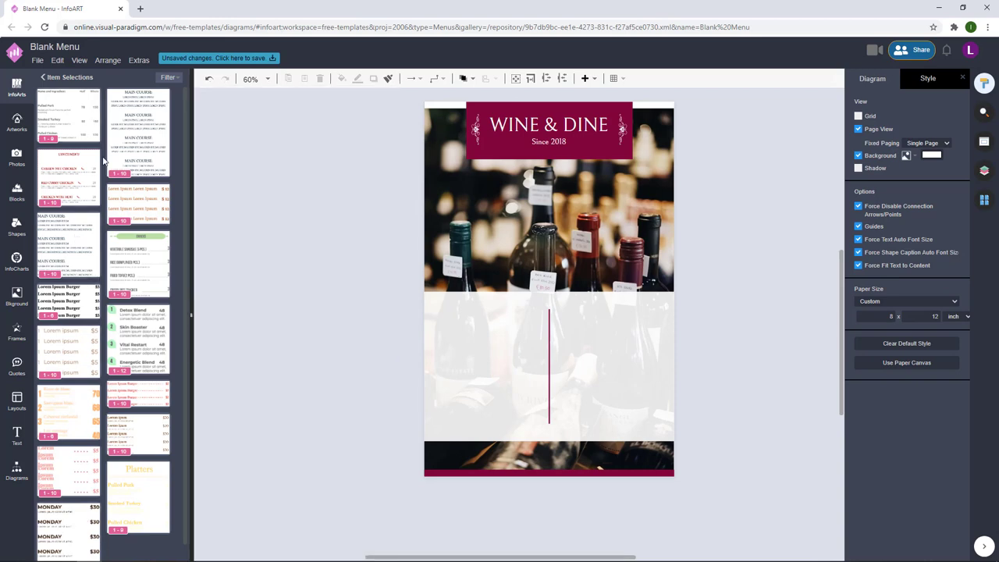
Step: Add the list design with bold MONDAY headings and $30 prices, and scale it to fit the panel left of the divider
left_click(69, 515)
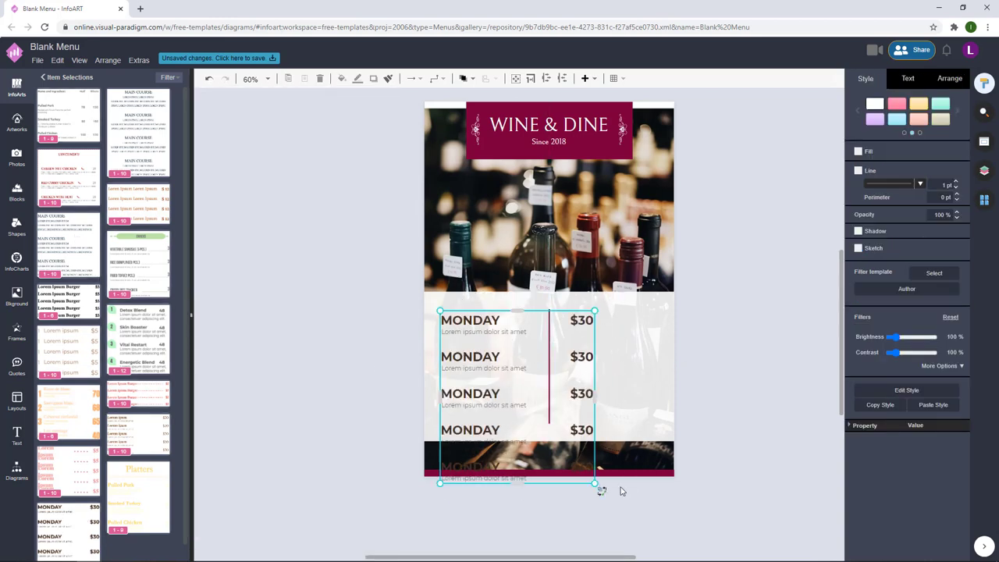
left_click_drag(595, 484, 528, 424)
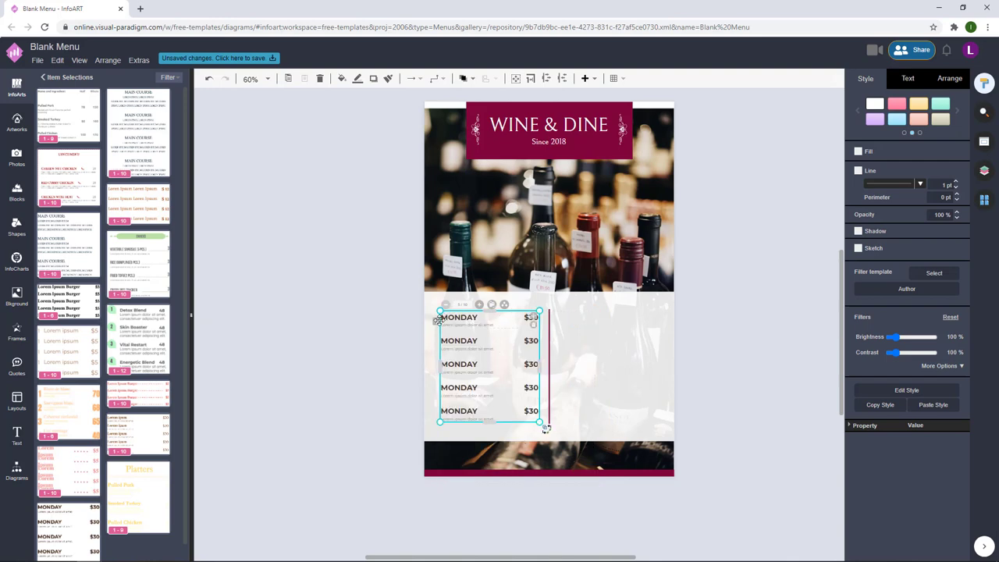
left_click(392, 323)
left_click_drag(434, 322, 430, 323)
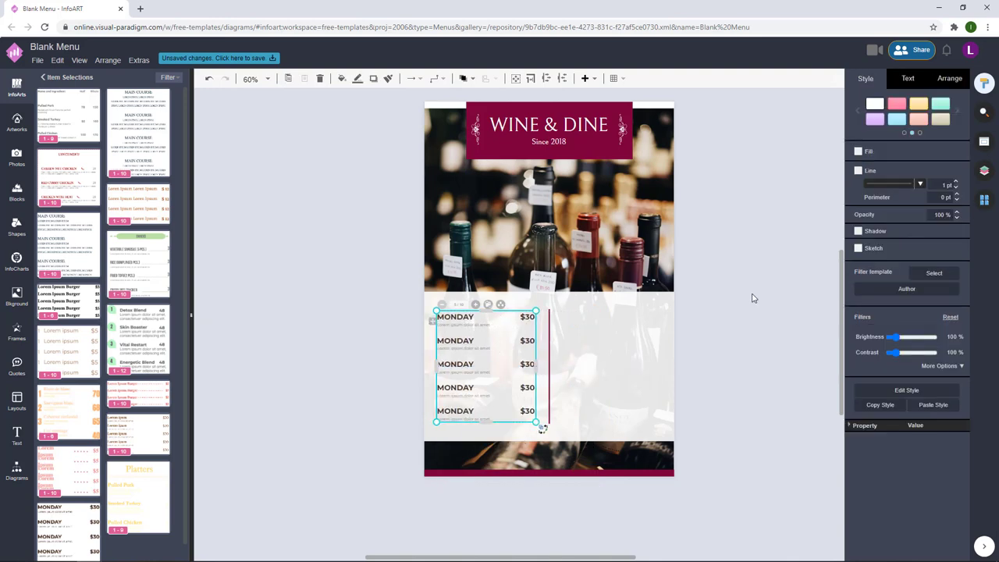
Step: Duplicate the MONDAY menu list and place the copy level with it on the other side of the divider
left_click_drag(754, 298, 707, 275)
left_click_drag(385, 299, 714, 290)
left_click(714, 289)
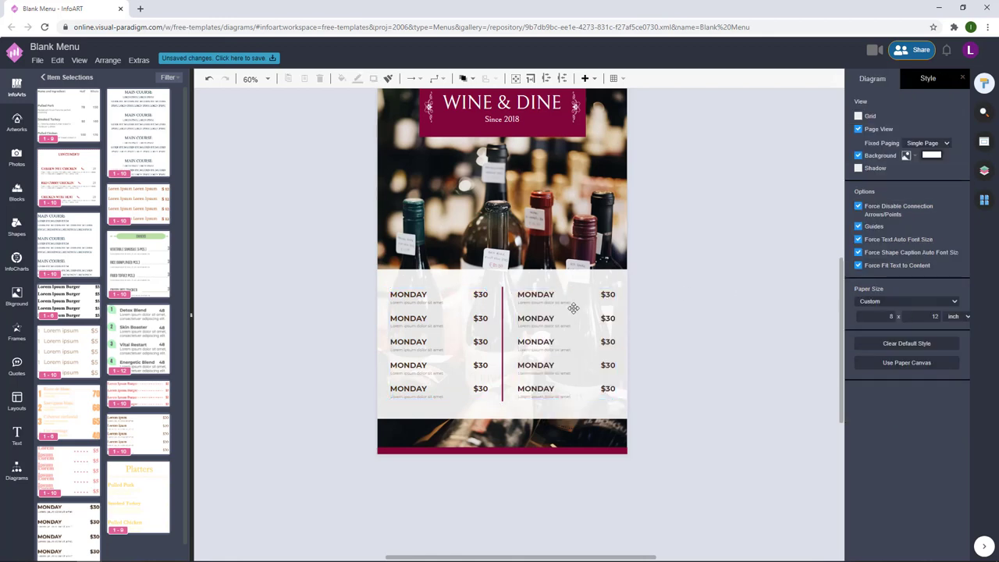
left_click(512, 300)
left_click(385, 300, "shift")
left_click(949, 78)
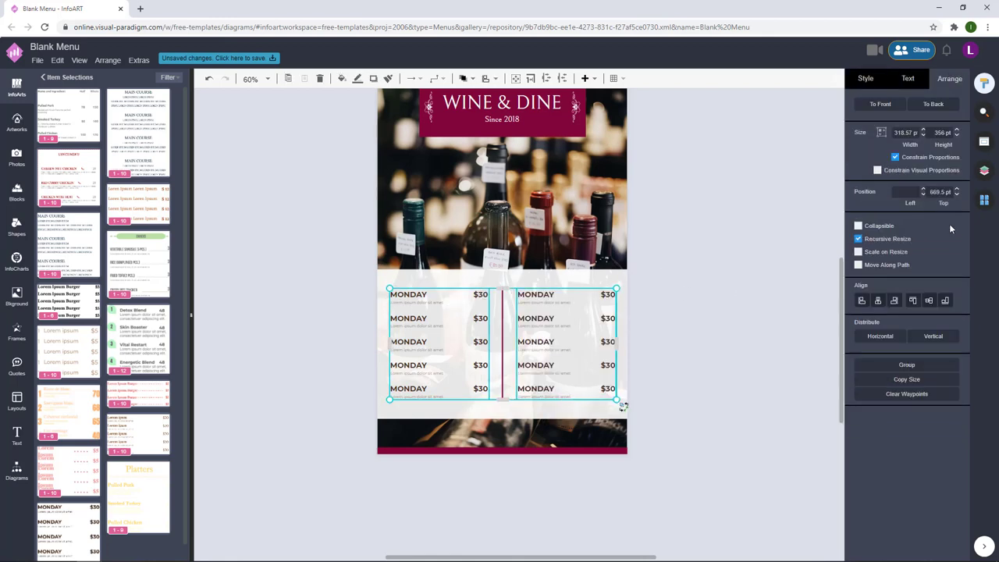
left_click(730, 310)
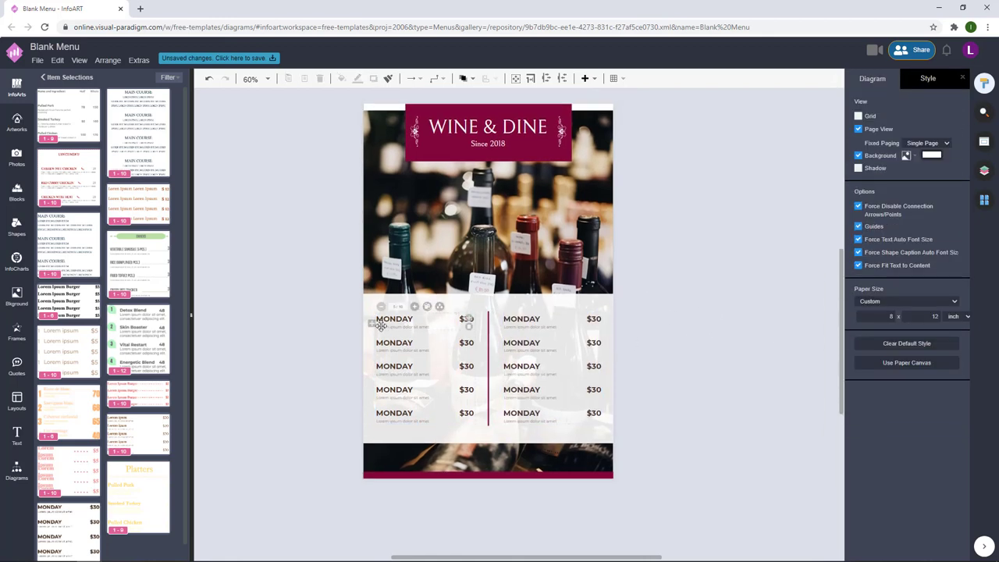
Step: Configure a colour theme for the left menu list, giving its first text colour set a single burgundy colour
left_click(381, 325)
left_click(439, 307)
left_click(504, 358)
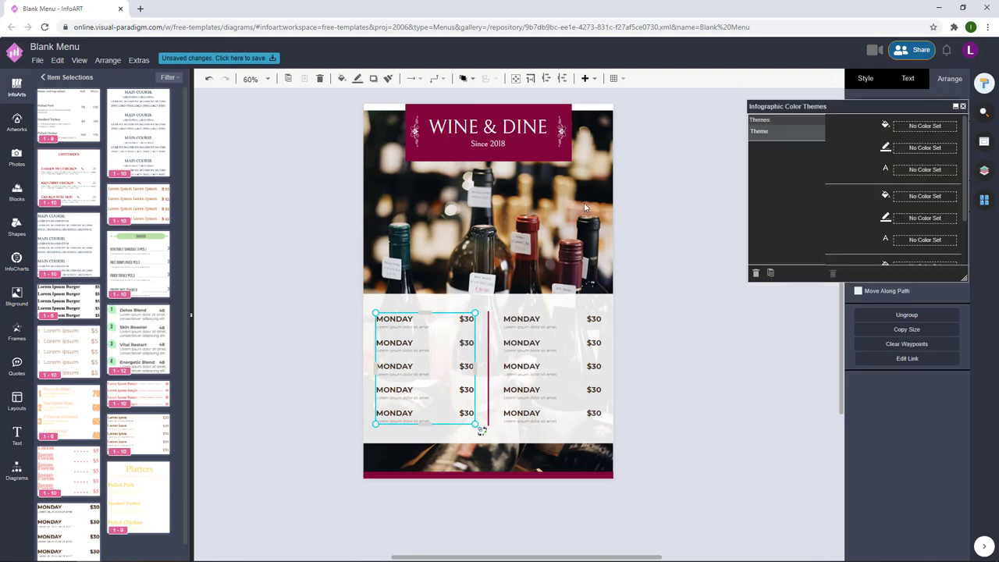
left_click(899, 174)
left_click(905, 199)
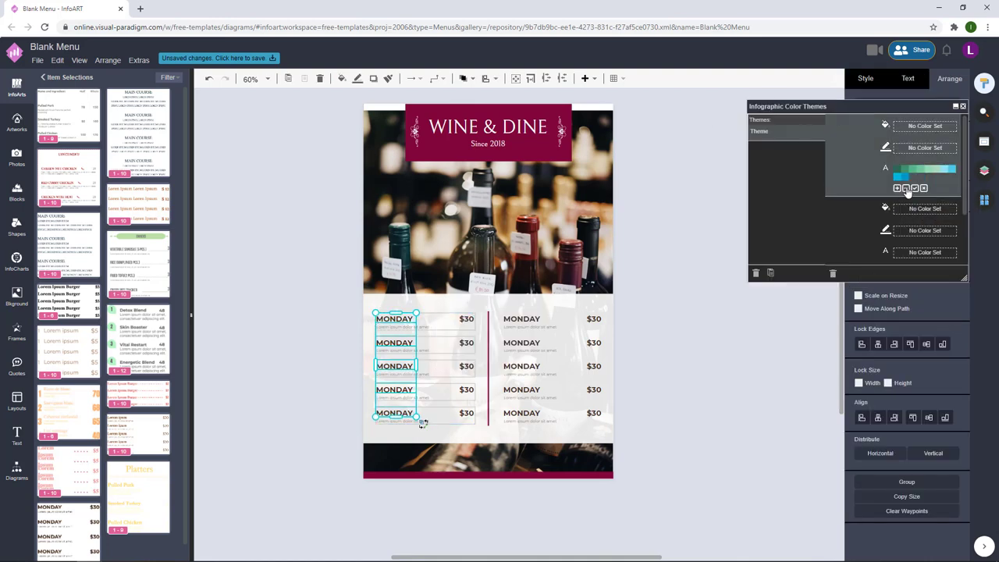
left_click(906, 189)
left_click(898, 171)
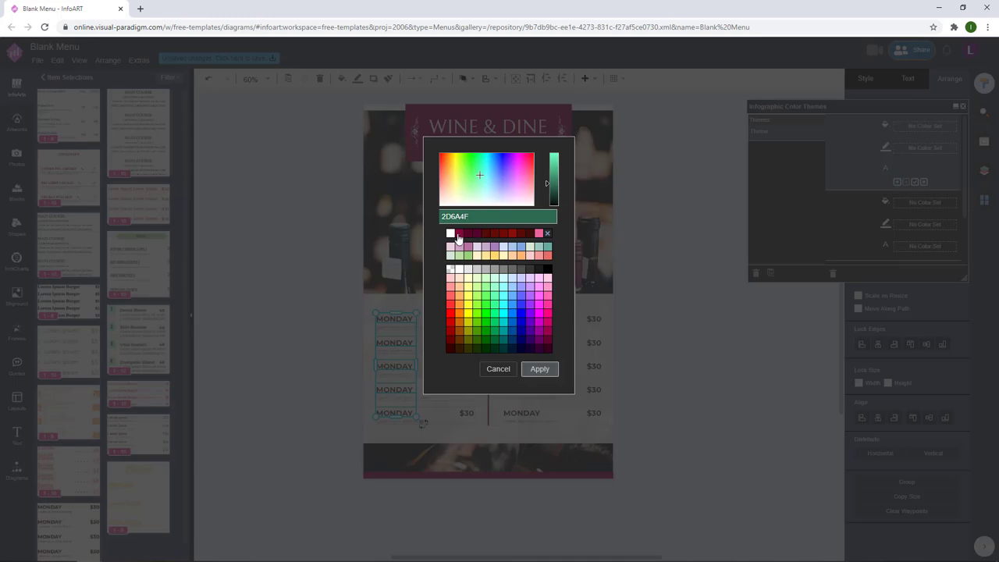
left_click(459, 234)
left_click(549, 369)
left_click(914, 183)
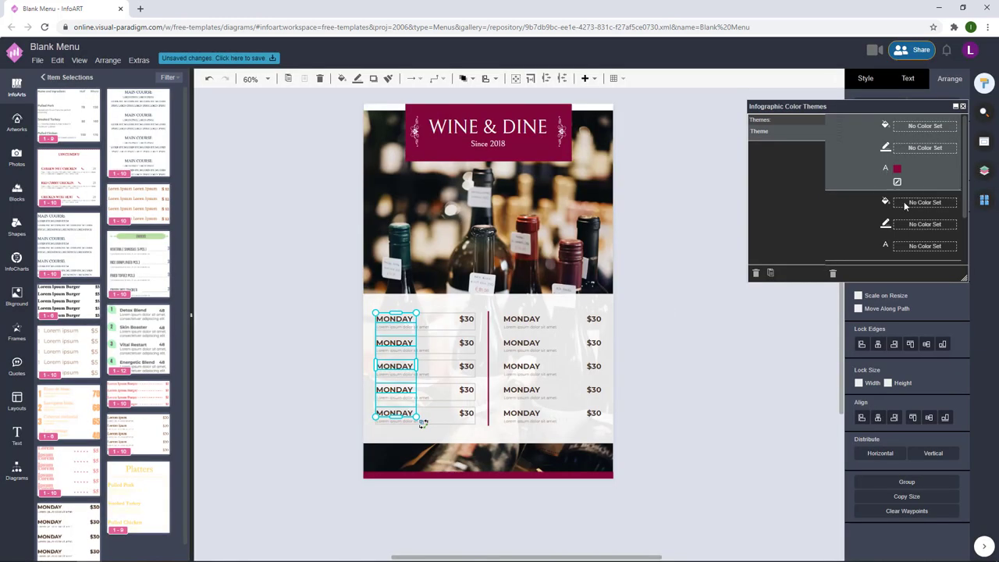
Step: Copy the burgundy colour set to the remaining text colour sets in the left list's theme
right_click(885, 250)
left_click(909, 280)
right_click(906, 252)
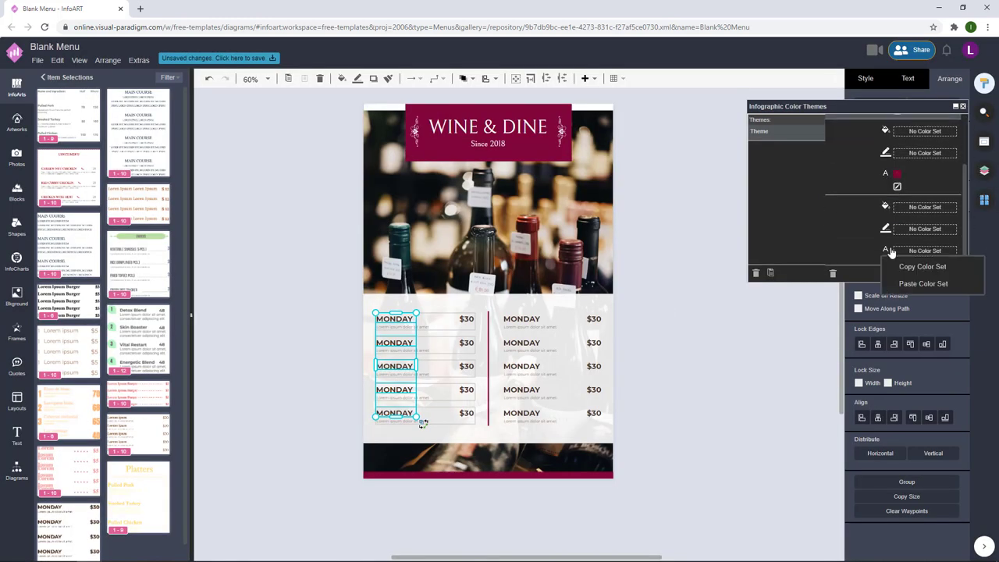
left_click(913, 286)
Step: Paste the burgundy colour set into all three text colour sets of the right menu list's theme
left_click(499, 322)
left_click(497, 322)
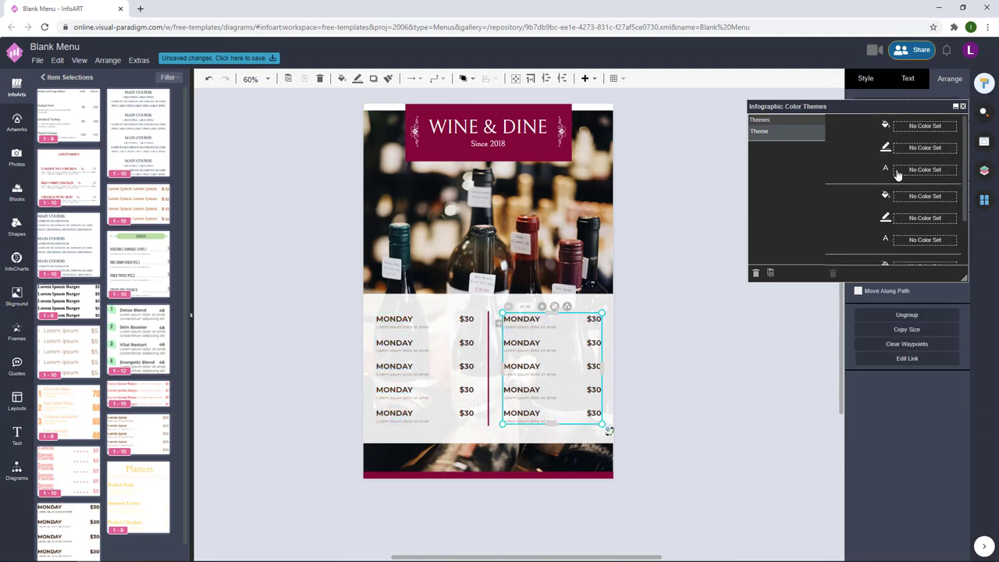
right_click(888, 170)
left_click(913, 202)
right_click(889, 248)
left_click(903, 277)
scroll(887, 237, "down", 1)
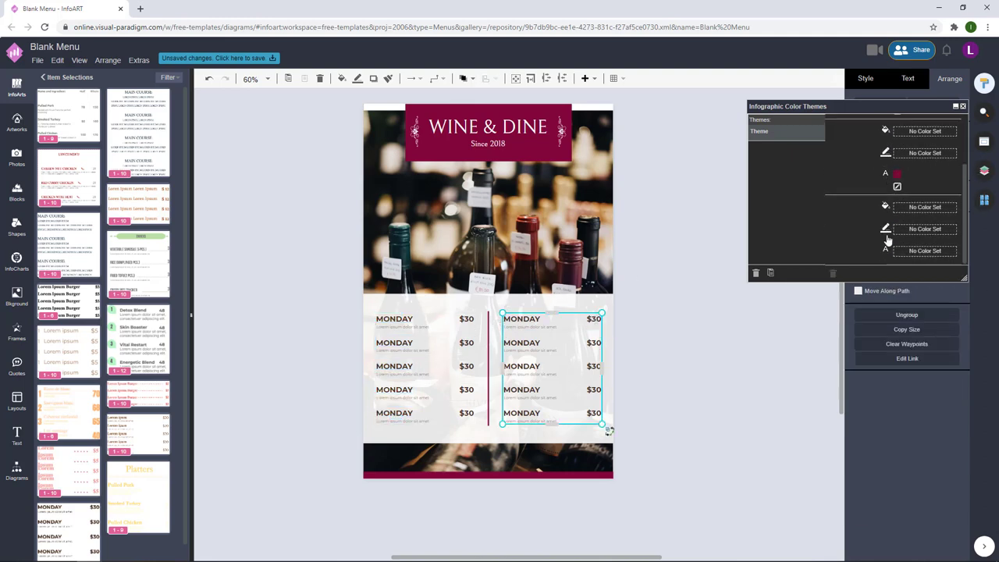
right_click(887, 251)
left_click(914, 286)
left_click(677, 298)
Step: Apply the configured burgundy Theme to both the left and right menu lists
left_click(439, 307)
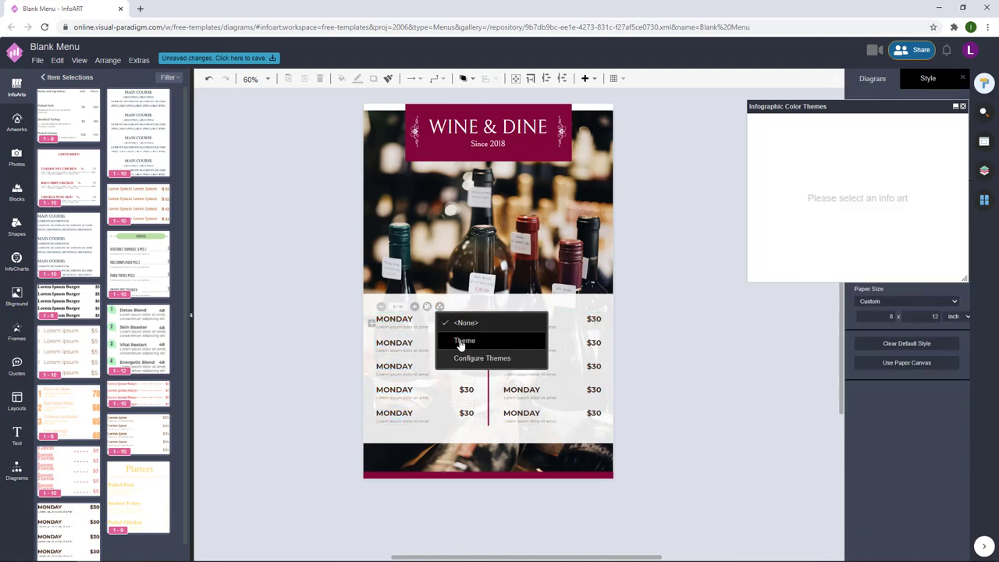
left_click(461, 342)
left_click(567, 307)
left_click(591, 340)
scroll(680, 341, "down", 1)
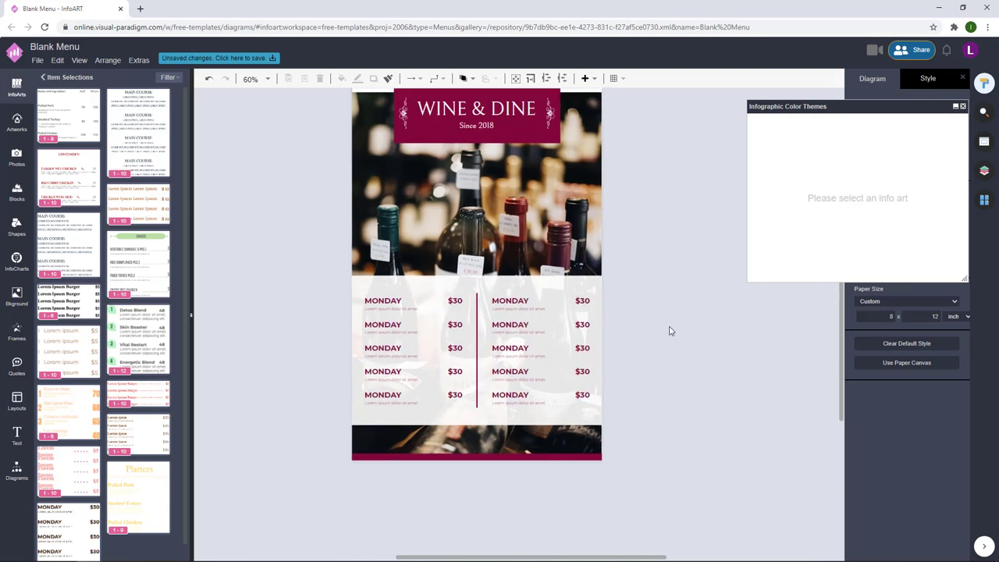
Step: Move both menu lists down together in small nudges to leave more space above them on the panel
left_click(367, 308)
left_click(487, 304, "shift")
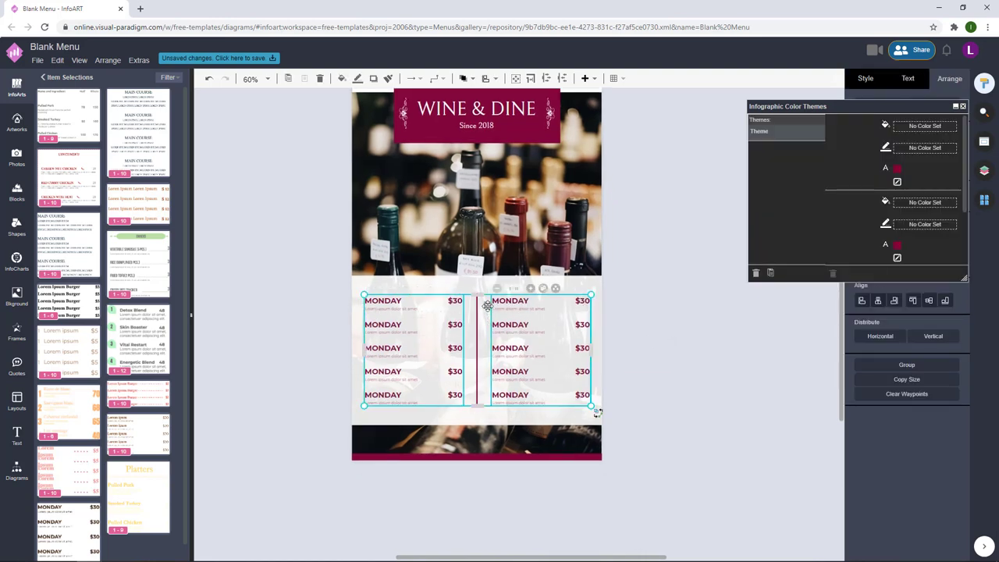
left_click_drag(488, 305, 488, 309)
left_click_drag(677, 328, 671, 323)
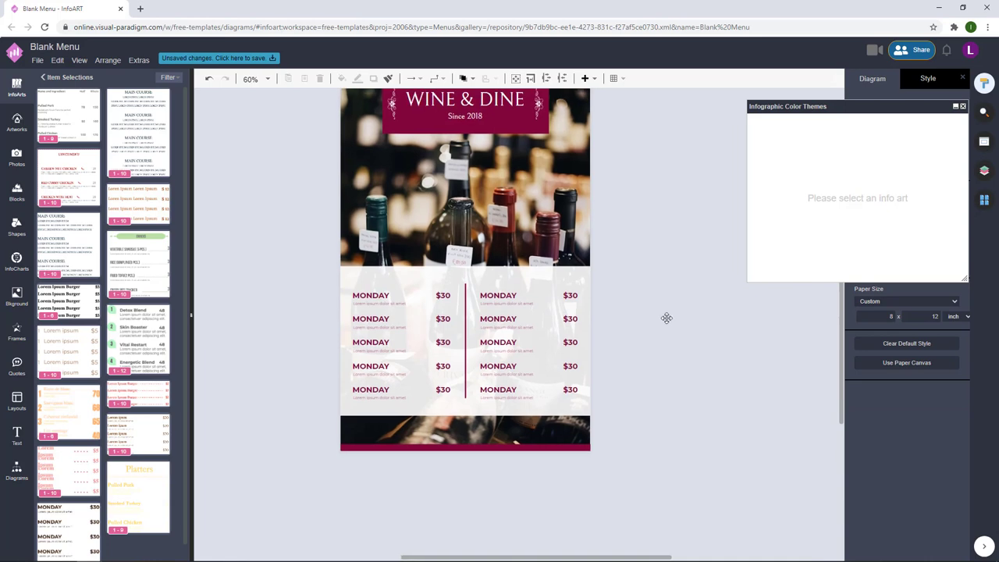
scroll(648, 315, "down", 1)
scroll(616, 292, "up", 3)
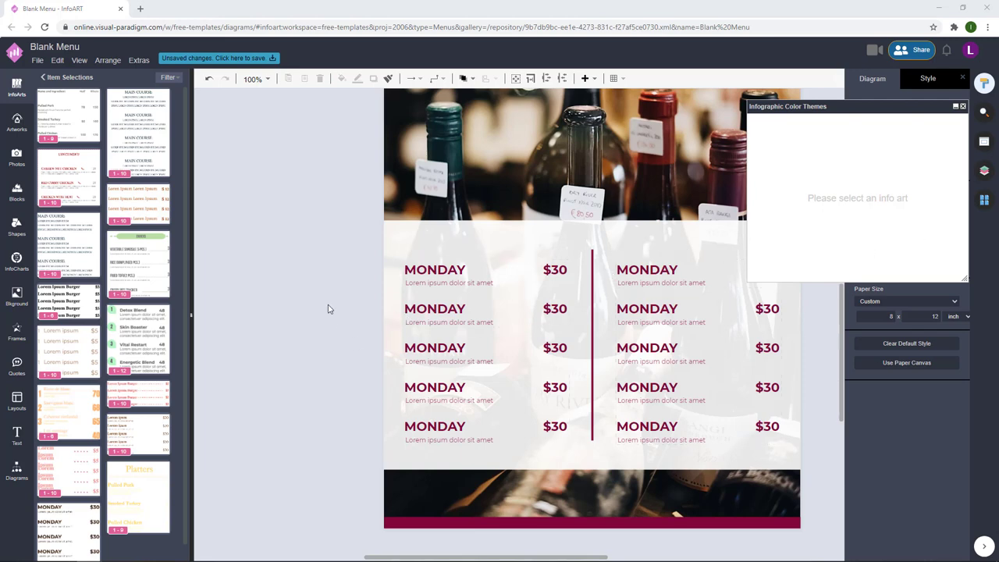
scroll(332, 324, "up", 1)
scroll(332, 324, "down", 3)
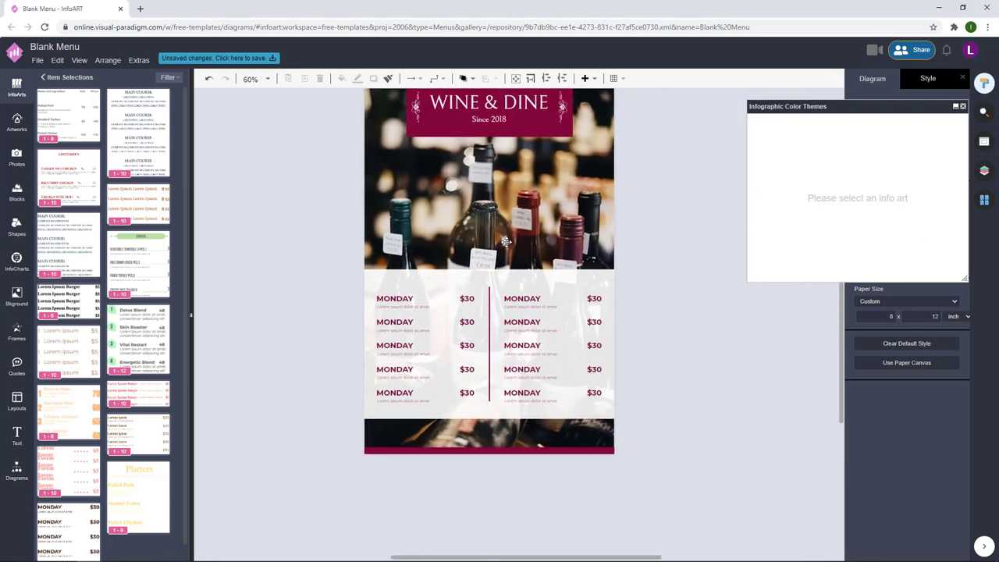
left_click(380, 304)
left_click(501, 305, "shift")
left_click_drag(500, 304, 500, 309)
left_click(714, 329)
Step: Duplicate the Since 2018 tagline and place the copy above the left menu list
left_click_drag(375, 198, 370, 232)
left_click_drag(495, 153, 438, 315)
double_click(437, 315)
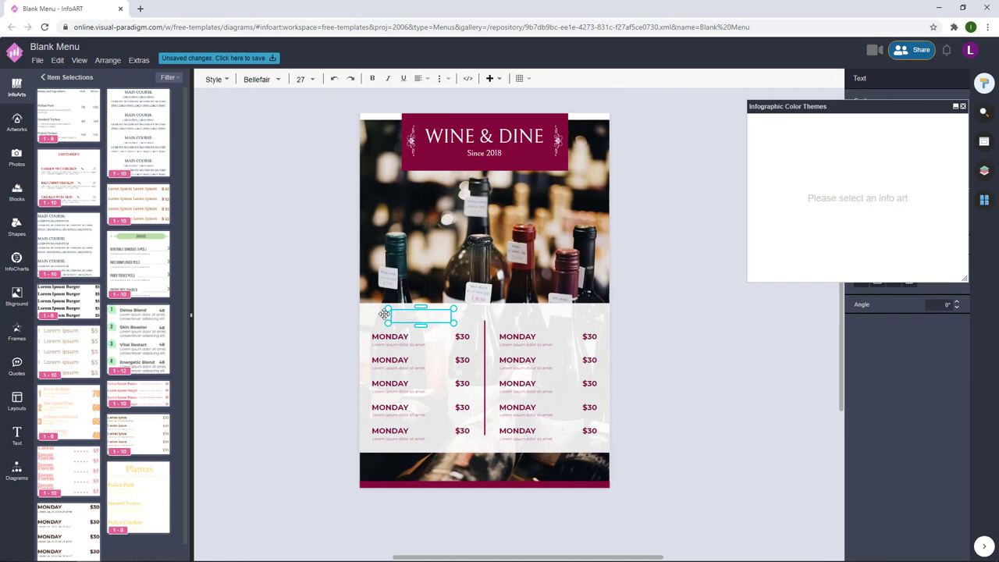
left_click(342, 322)
Step: Set the copied heading's font colour to burgundy 820638, duplicate it above the right menu list, and label the headings WHITE and RED
left_click_drag(903, 106, 740, 97)
left_click(866, 80)
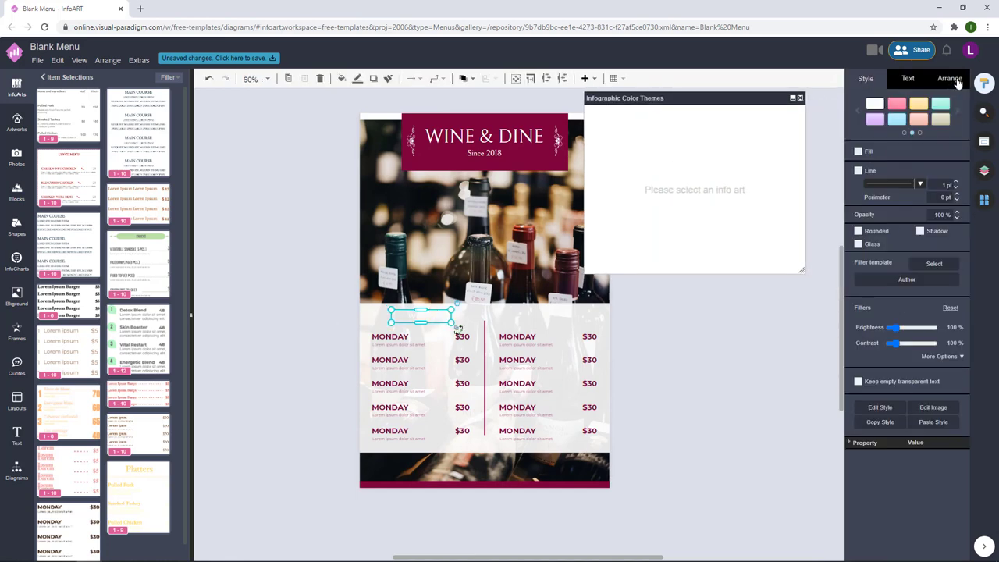
left_click(908, 78)
left_click(948, 195)
left_click(874, 298)
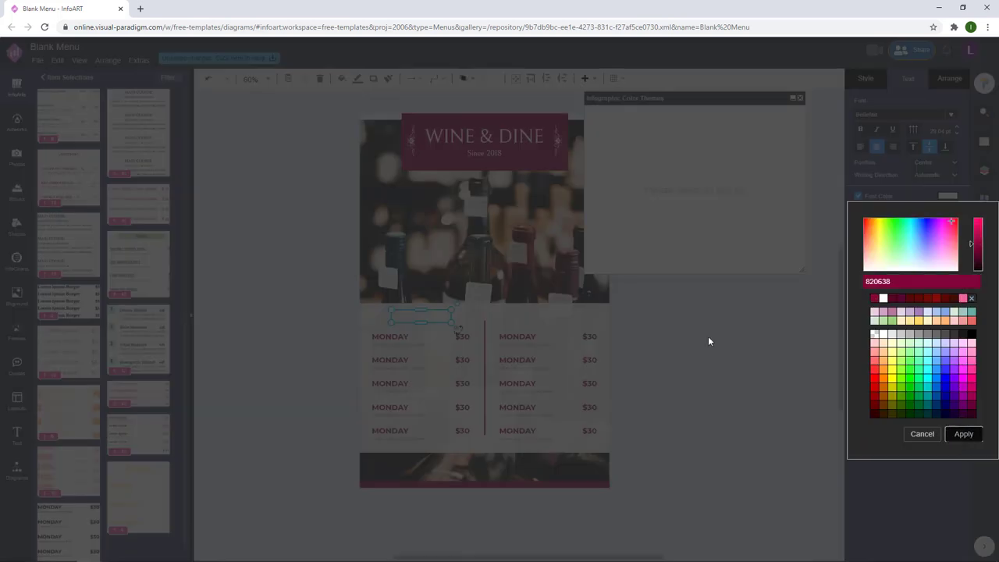
left_click(708, 341)
left_click_drag(424, 315, 551, 315)
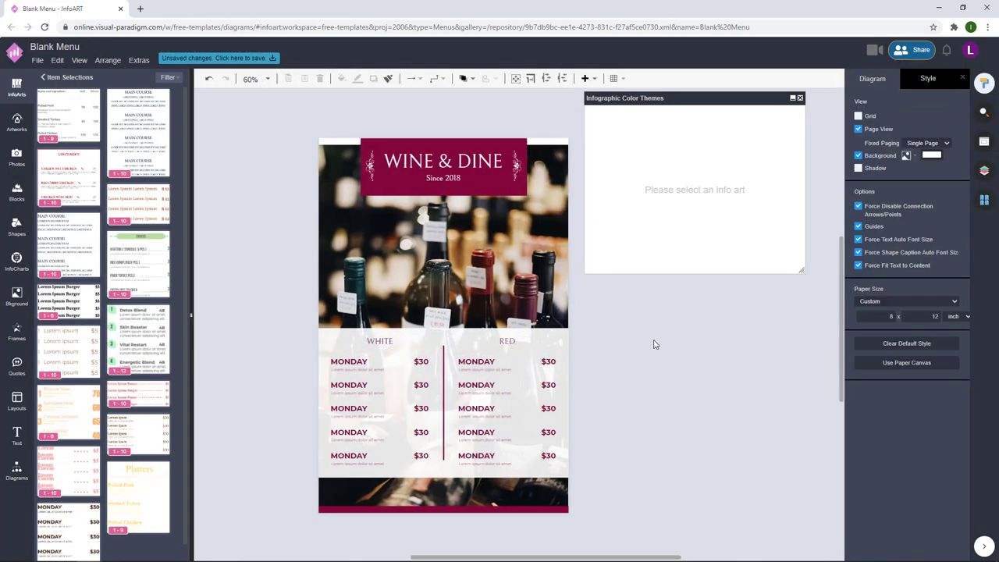
Step: Nudge the vertical divider line between the two menu lists down
left_click(443, 406)
key("Down")
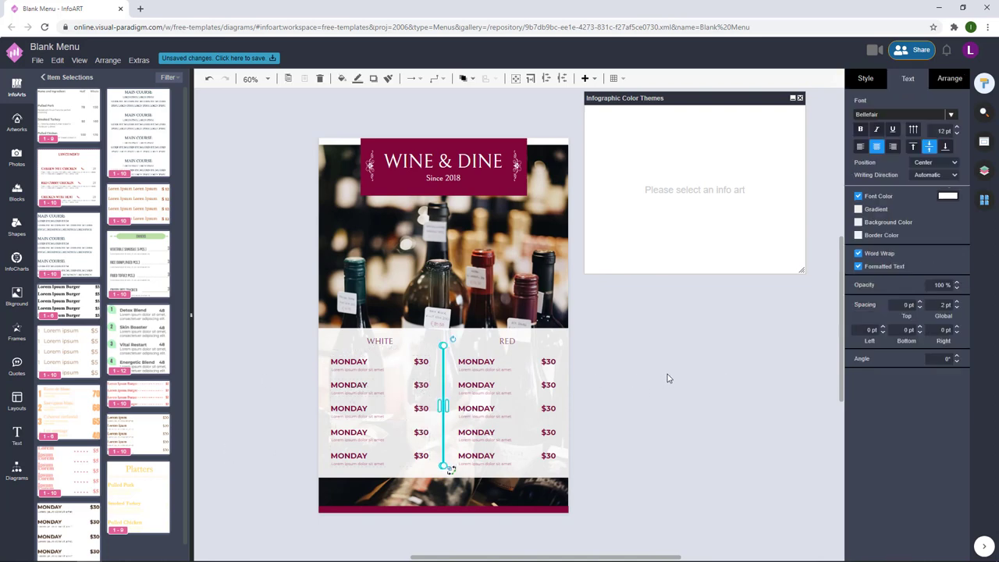
left_click(667, 378)
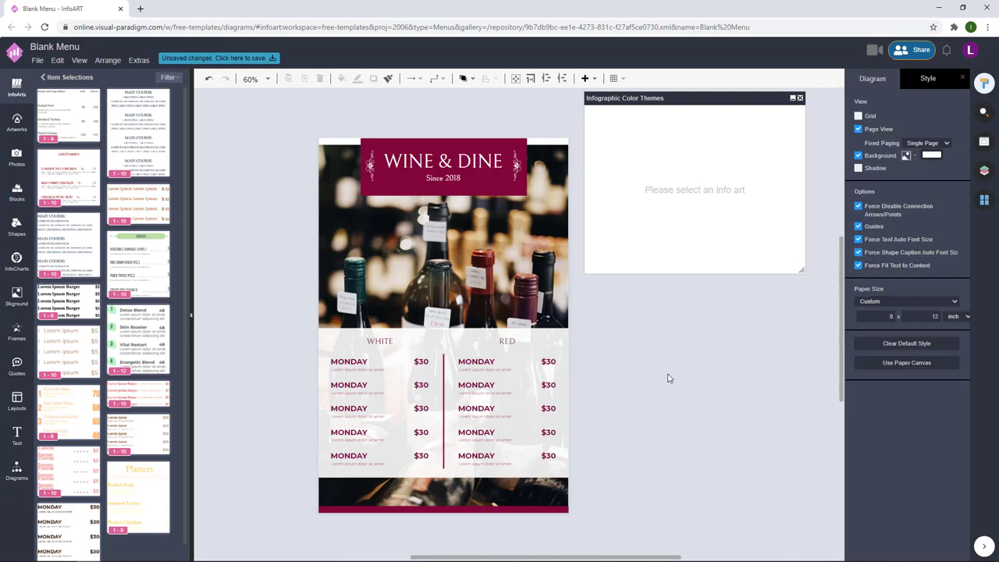
Step: Shorten the vertical divider line to a height of 330 pt
left_click(443, 451)
left_click(949, 78)
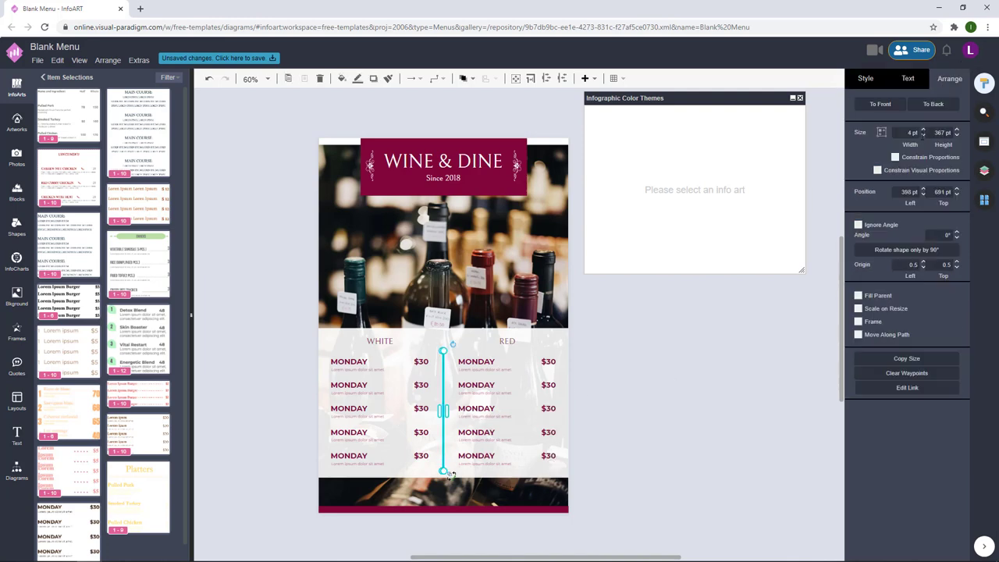
left_click(940, 133)
left_click(686, 336)
left_click(442, 388)
left_click(443, 389)
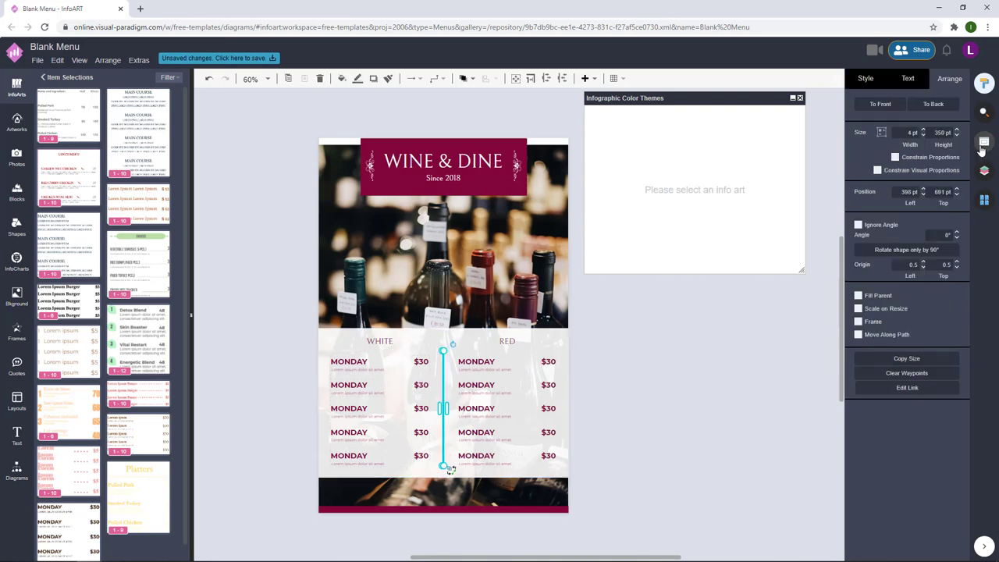
left_click(952, 132)
type("330")
left_click(733, 383)
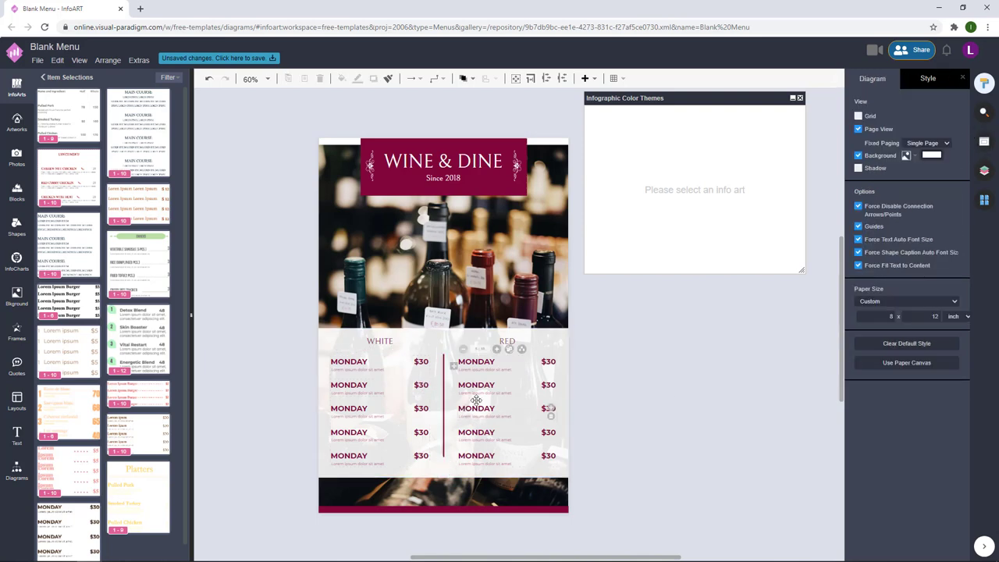
Step: Move the shortened divider line slightly down between the two menu lists
scroll(447, 401, "up", 2)
left_click_drag(448, 399, 448, 406)
left_click(673, 380)
scroll(673, 380, "down", 2)
scroll(673, 380, "down", 3)
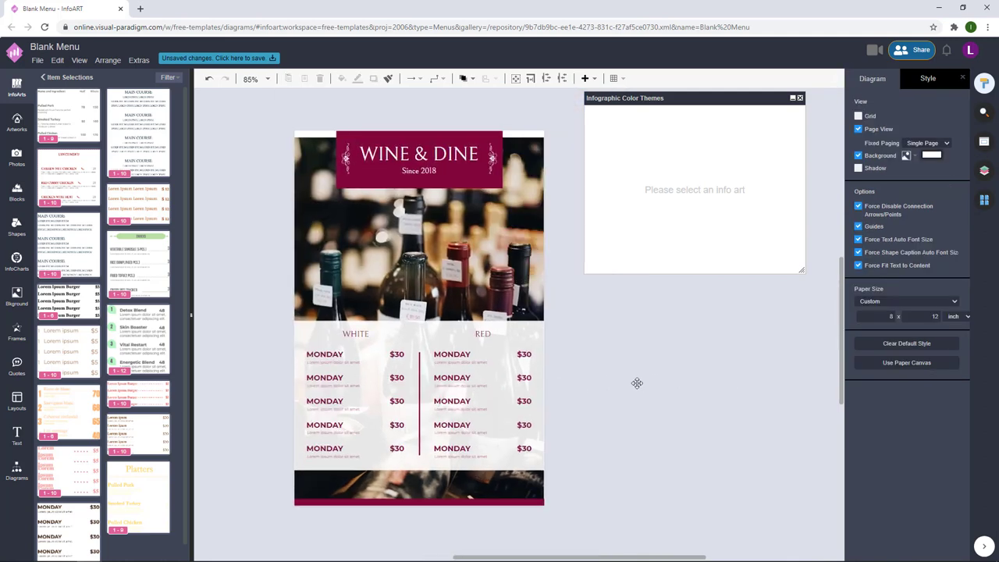
Step: Increase the font size of both the WHITE and RED headings to 30 pt
left_click(485, 333)
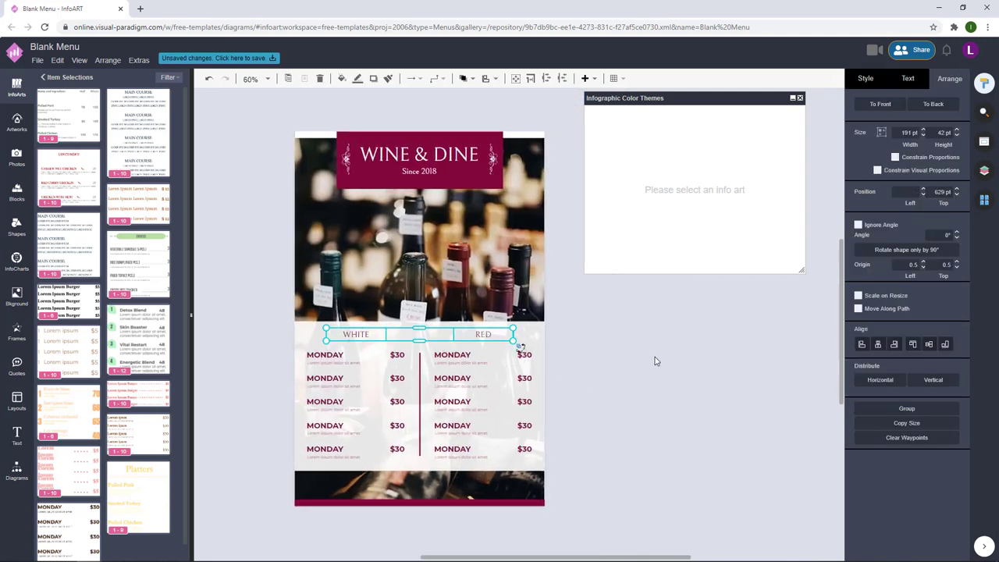
left_click(901, 79)
left_click(957, 128)
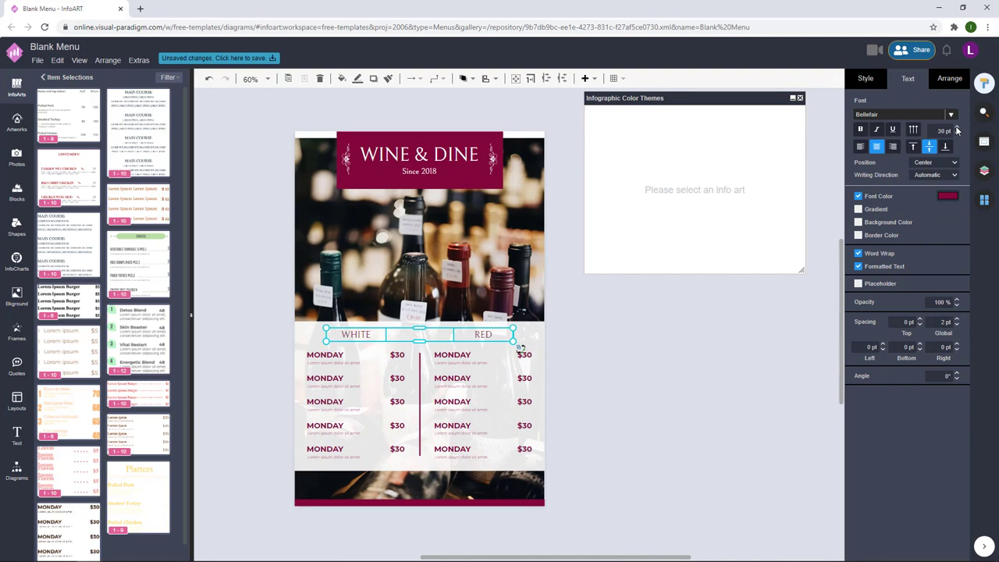
left_click(676, 357)
Step: Try to move the translucent panel together with its headings, lists and divider slightly up, and undo the move
scroll(676, 356, "down", 1)
left_click_drag(619, 465, 232, 221)
left_click(627, 372)
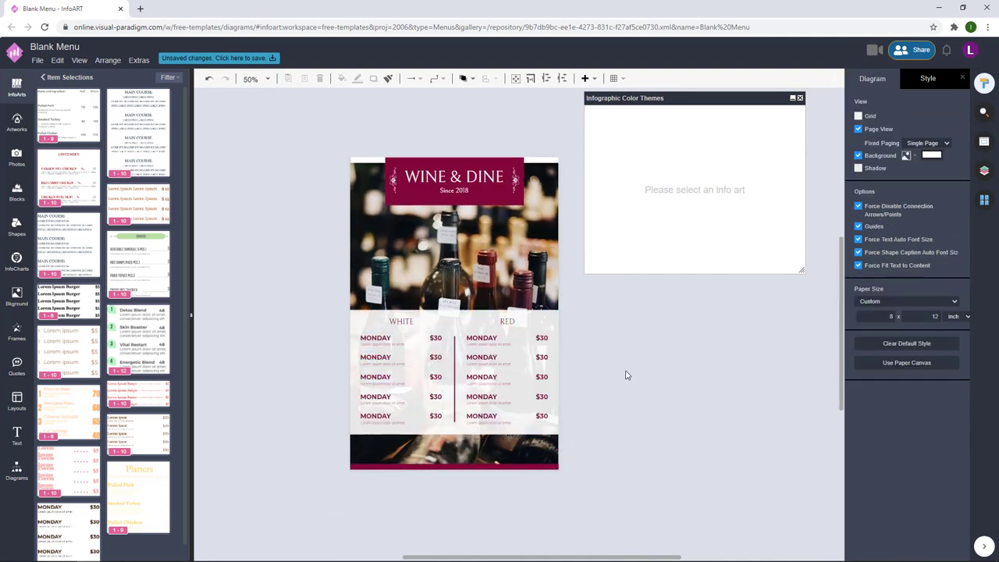
key("ctrl+z")
key("ctrl+z")
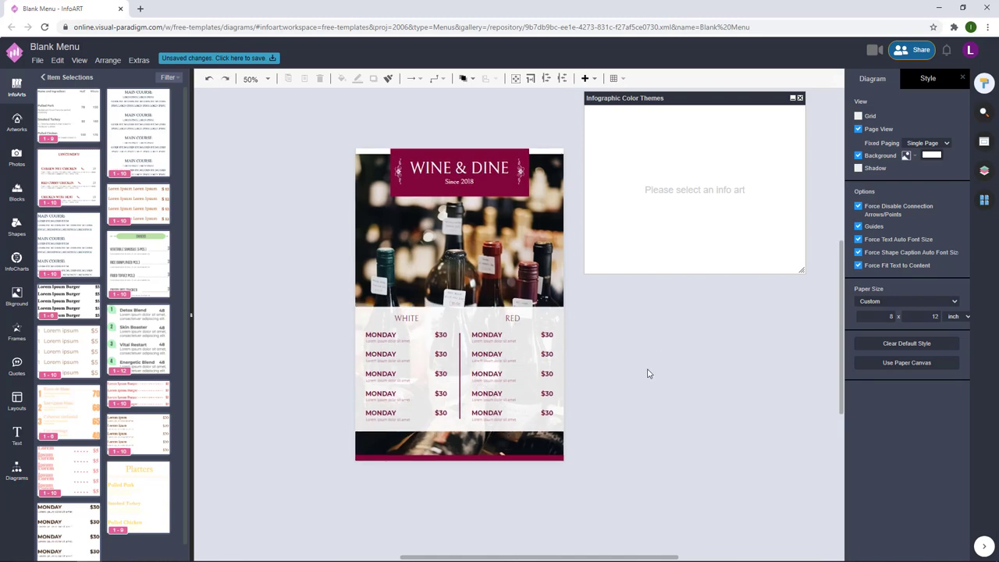
scroll(335, 367, "up", 5)
double_click(394, 336)
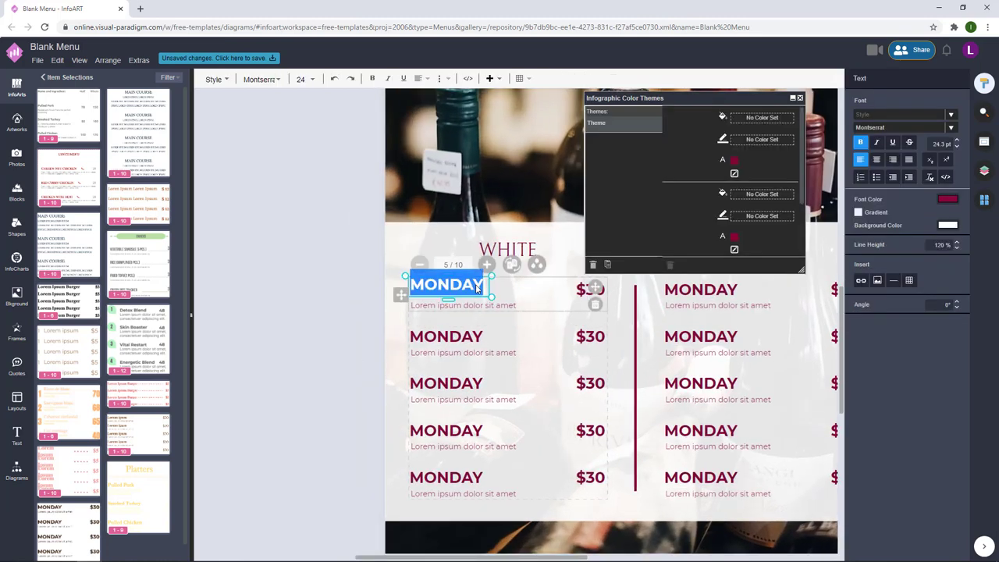
left_click(340, 308)
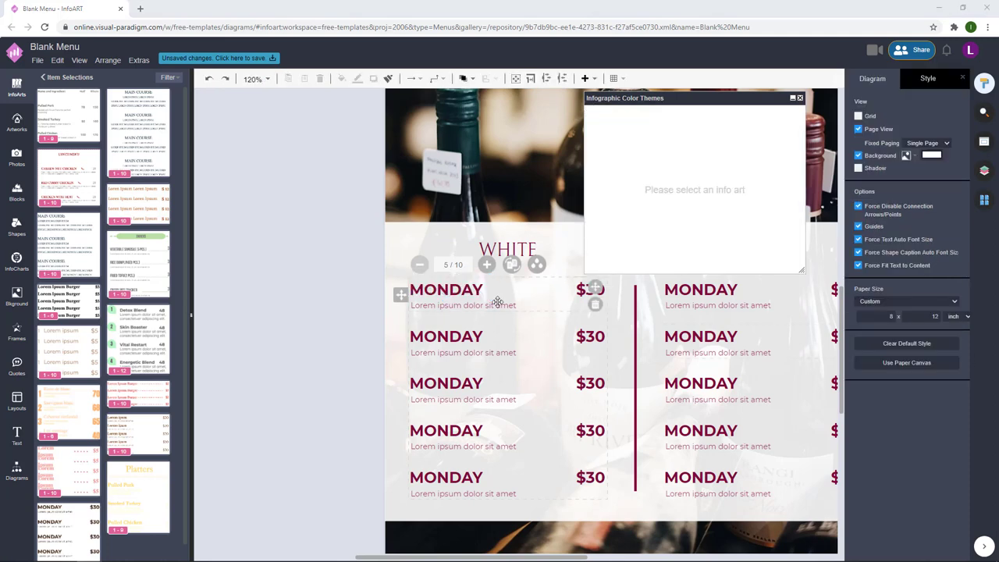
double_click(458, 290)
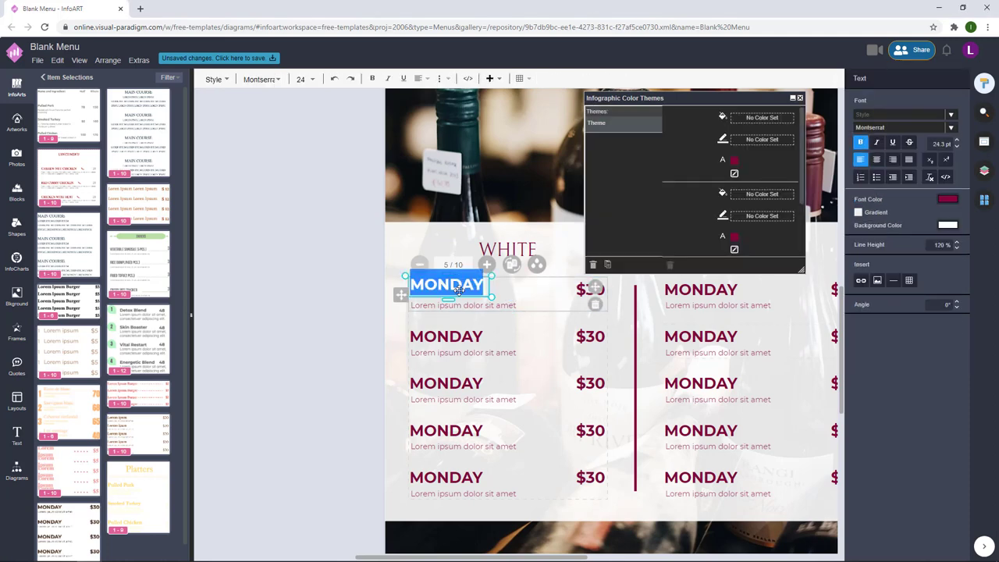
left_click(369, 310)
Step: Widen the first item's name box in the WHITE list and replace its text with SIMONSIG
left_click(454, 289)
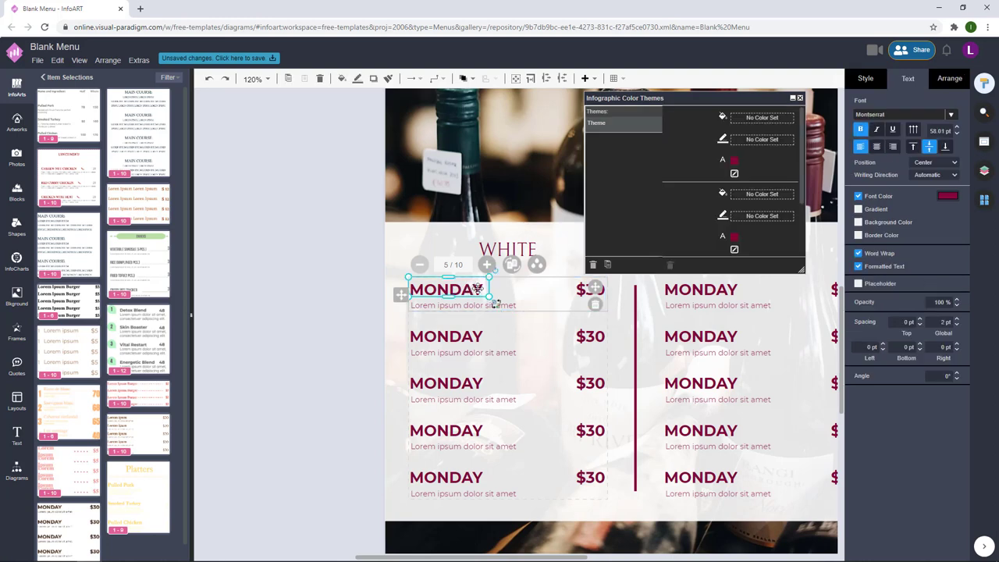
scroll(479, 288, "up", 3)
left_click_drag(461, 188, 568, 188)
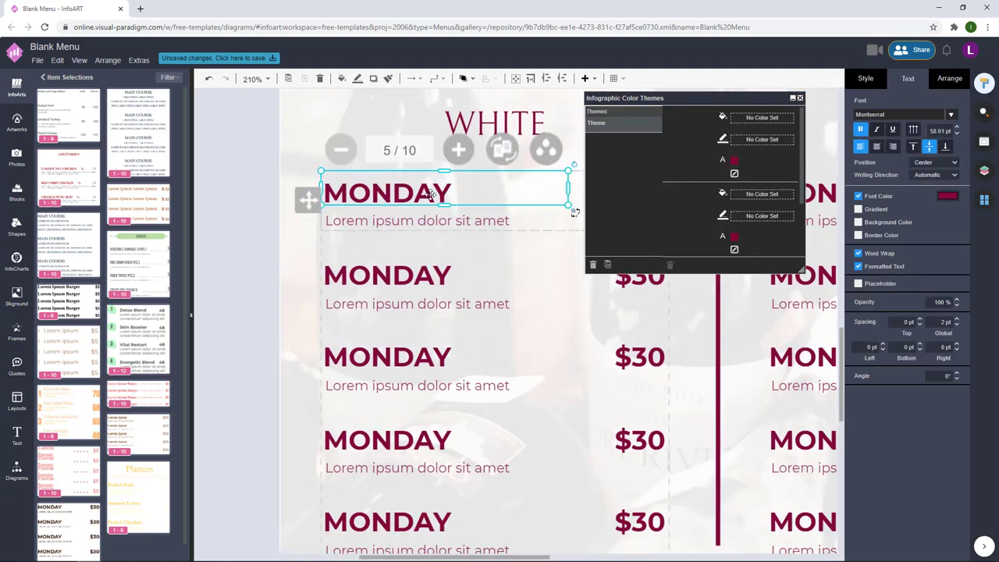
double_click(429, 194)
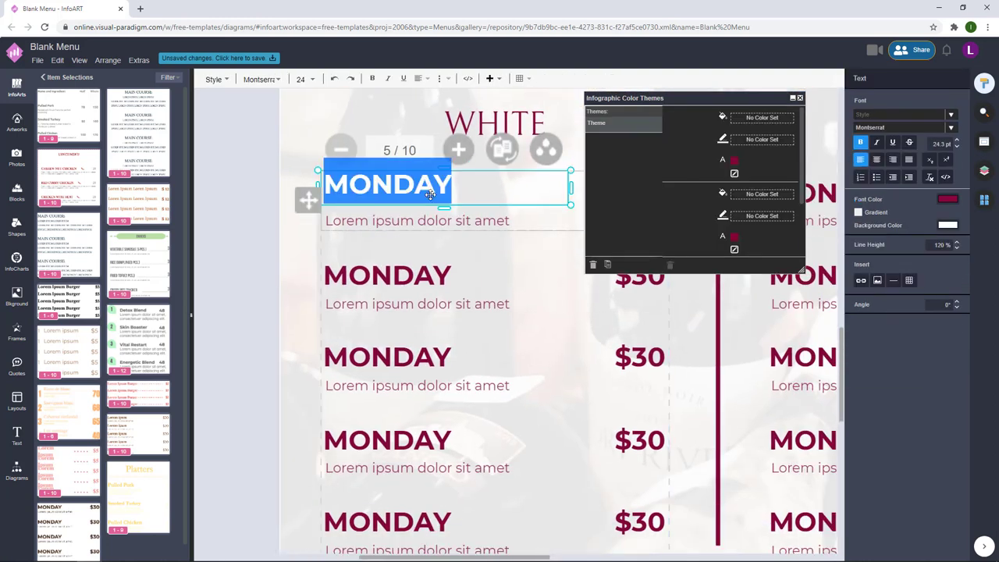
type("SIMONSIG")
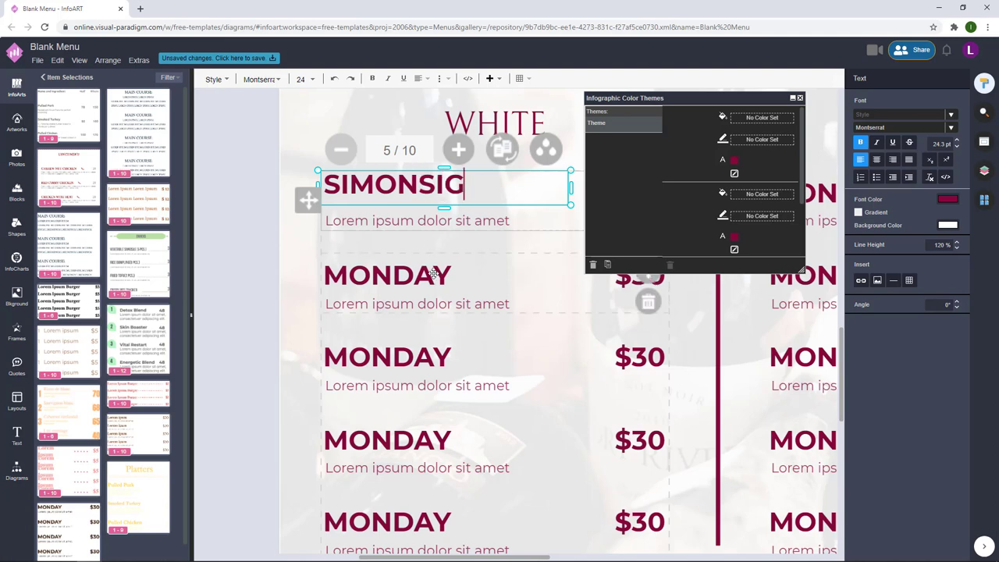
Step: Widen the second item's name box in the WHITE list and replace its text with FLEUR DU CAP
double_click(433, 273)
left_click_drag(466, 272, 563, 273)
double_click(437, 267)
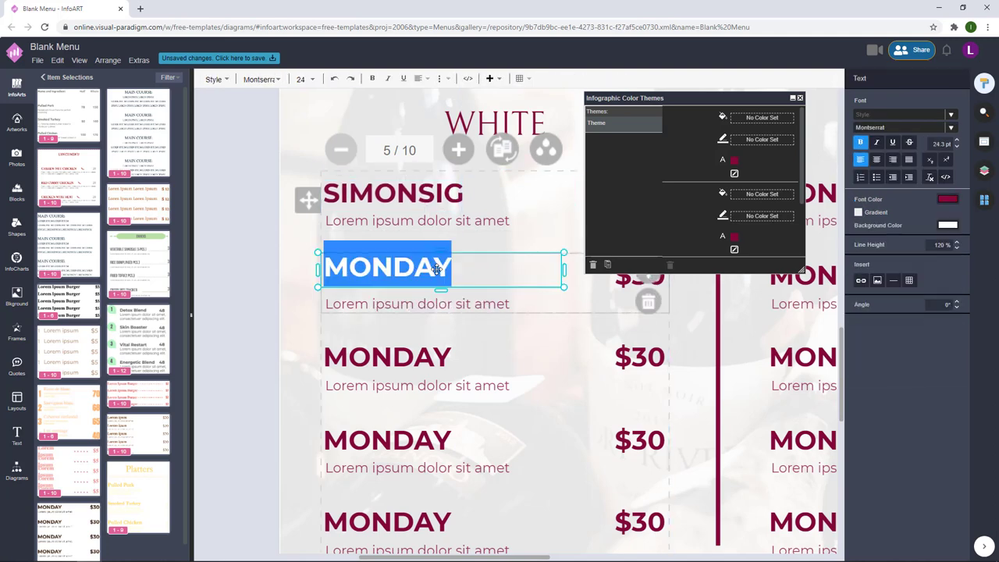
type("FLEUR ")
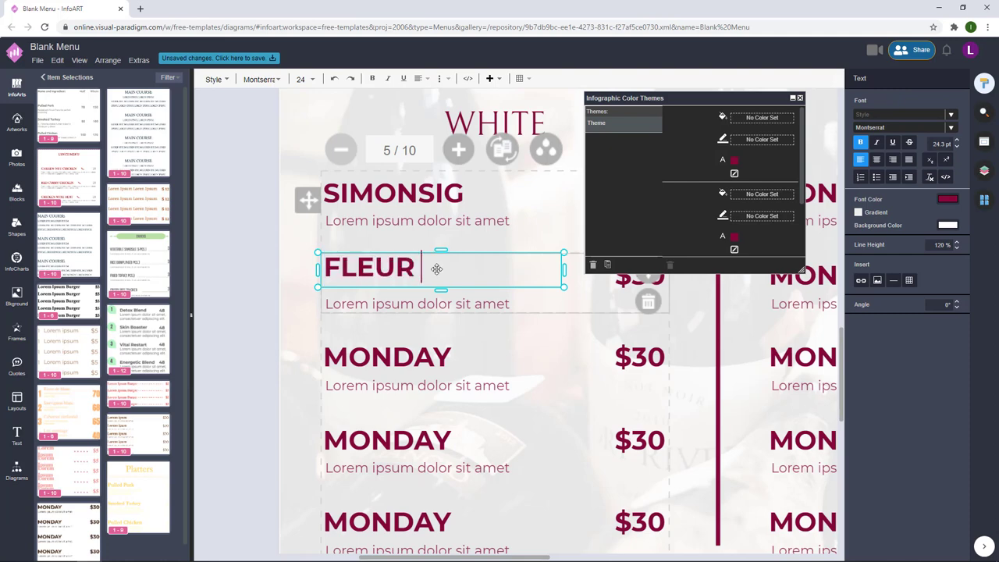
type("DU CAP")
Step: Widen the third item's name box in the WHITE list to fit a longer name and replace its text with BOQUET BLANE
left_click(460, 355)
left_click(466, 358)
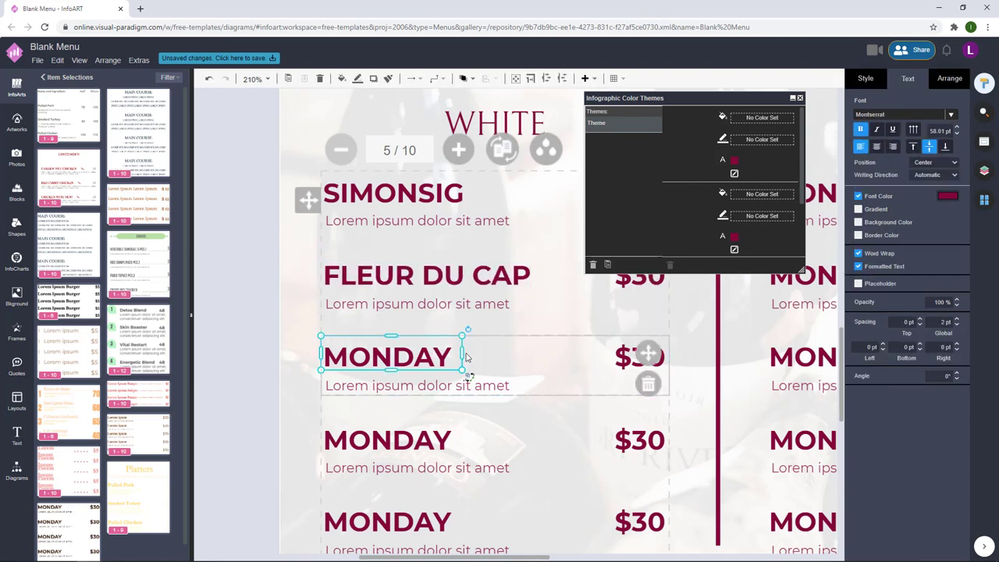
left_click_drag(464, 356, 577, 356)
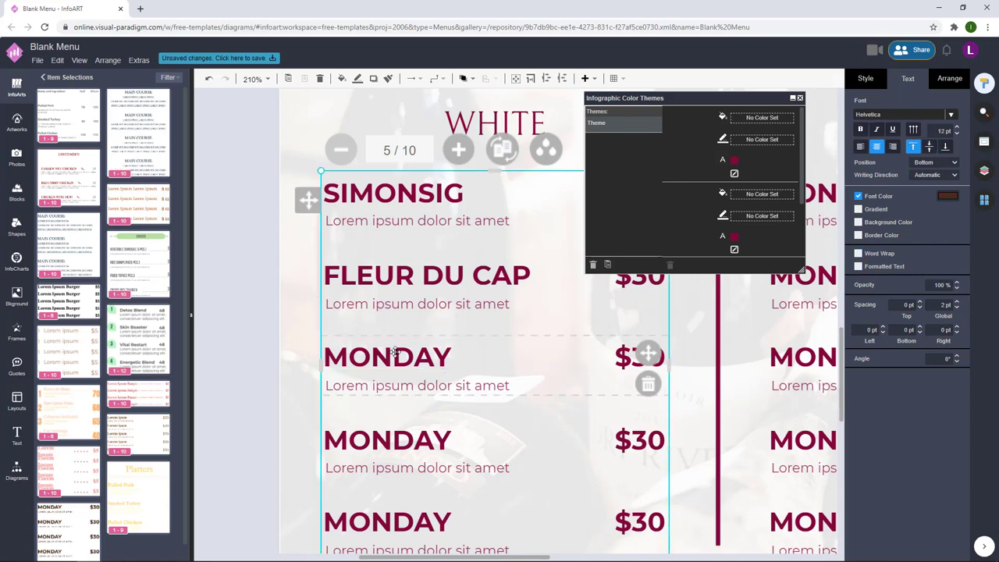
double_click(394, 351)
type("BOU")
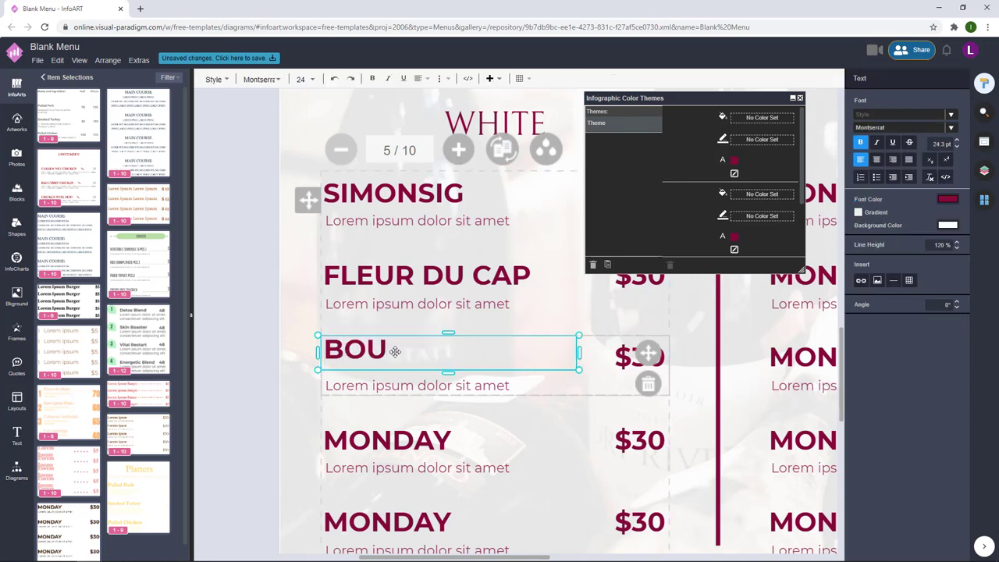
type("QUET BLA")
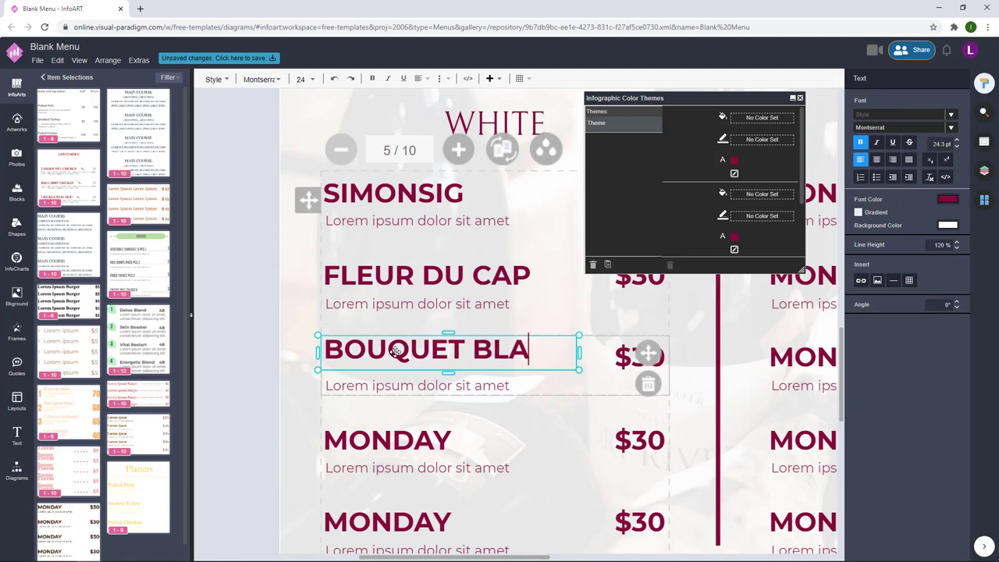
type("N")
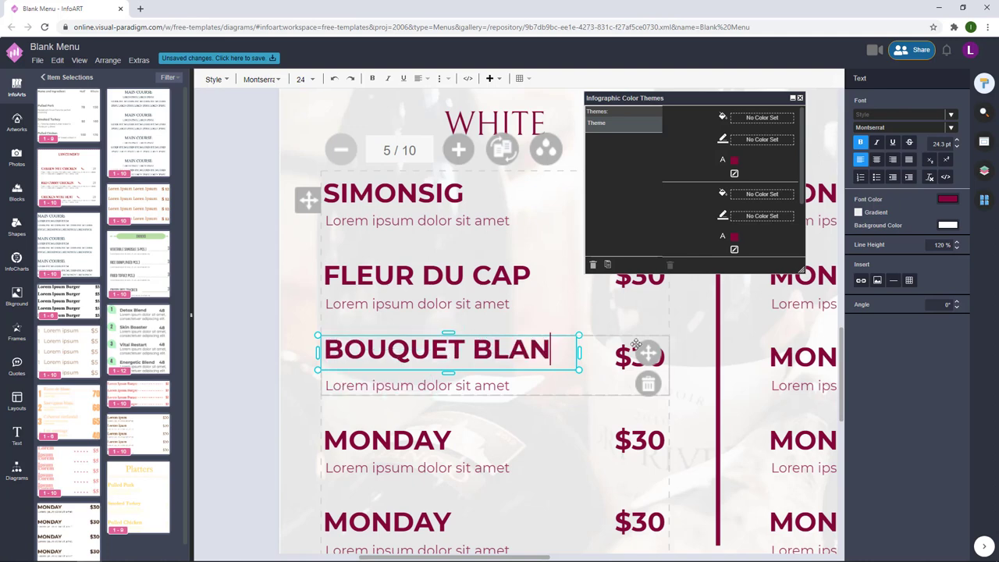
left_click_drag(579, 351, 603, 353)
double_click(437, 353)
type("BO")
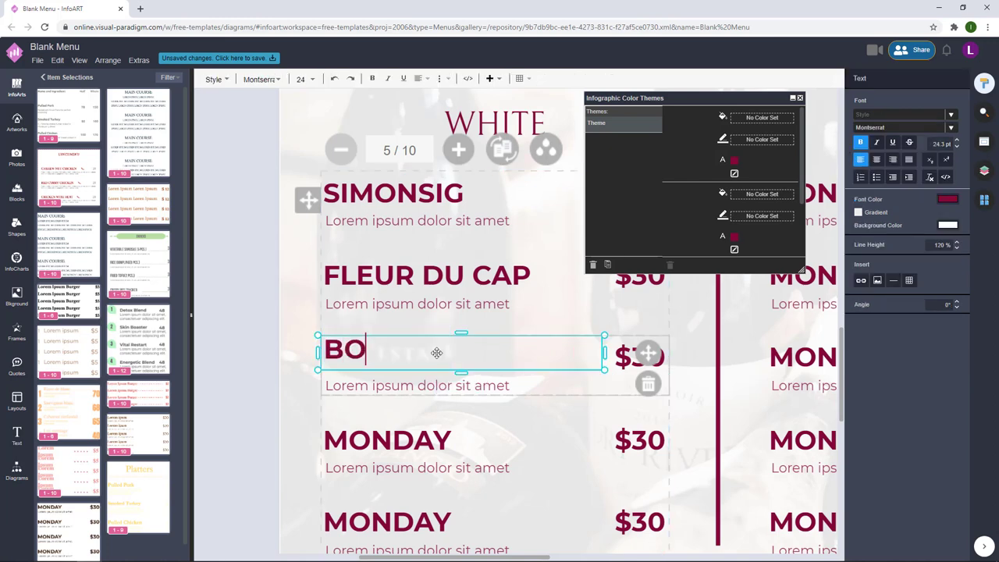
type("QUET")
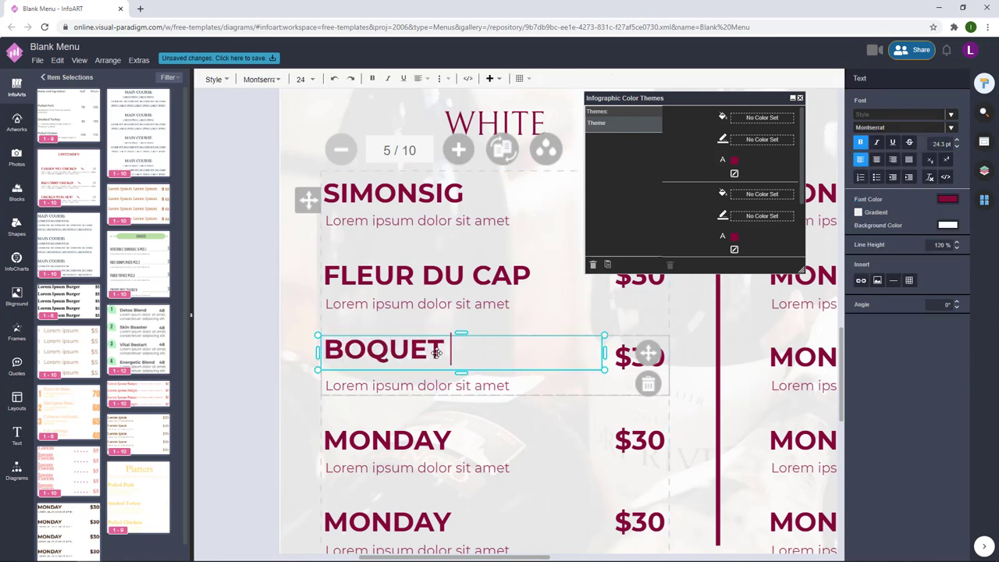
type(" BLANE")
Step: Widen the fourth item's name box in the WHITE list and replace its text with PINOR NOIR
left_click(472, 437)
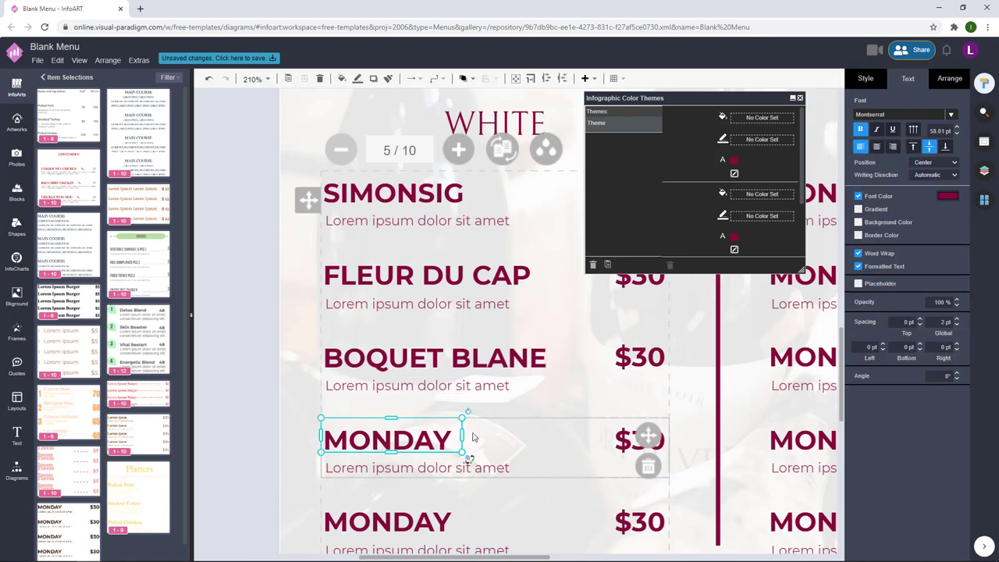
left_click_drag(462, 436, 577, 435)
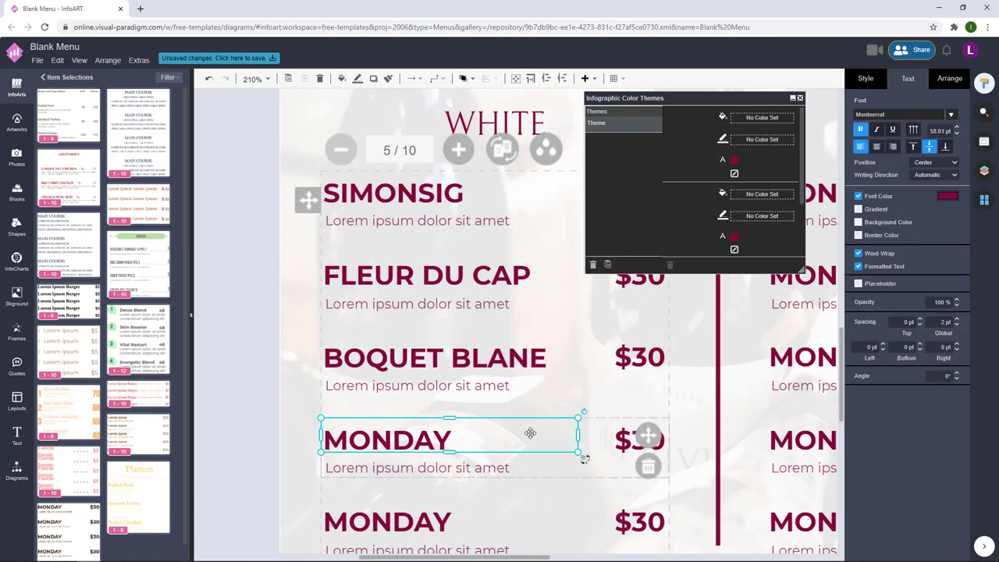
double_click(442, 437)
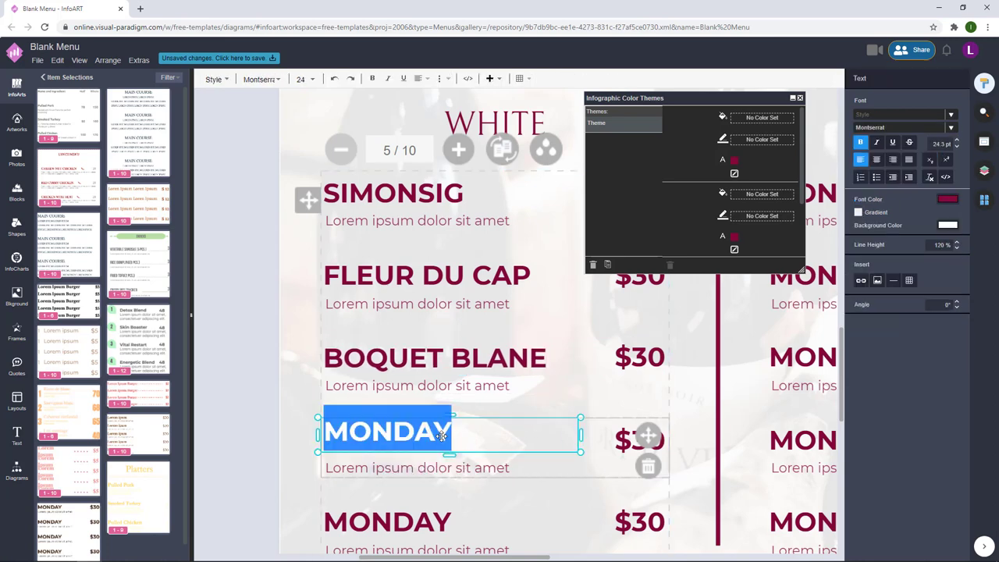
type("PINOR NOIR")
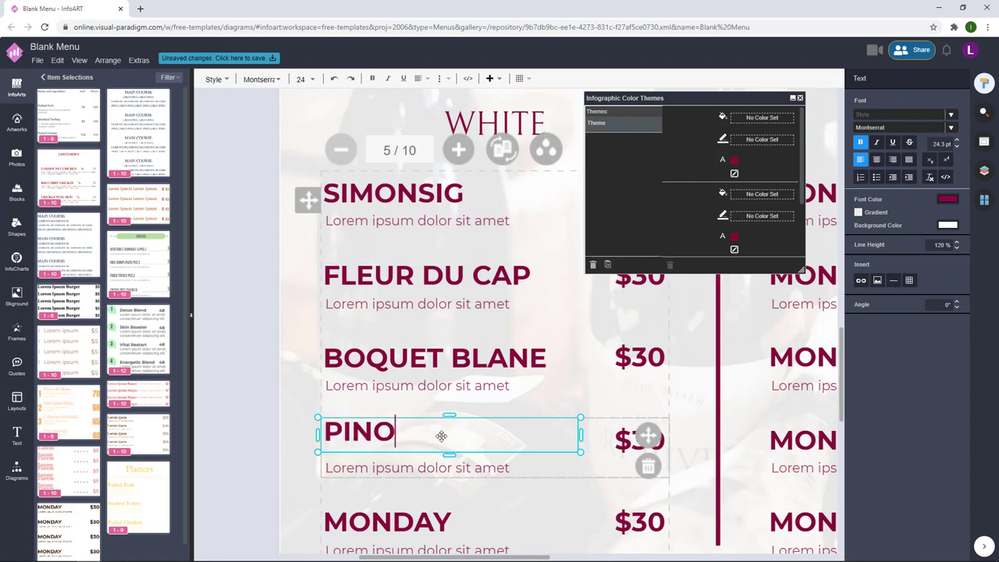
left_click(258, 449)
Step: Widen the fifth item's name box in the WHITE list and replace its text with WINERY RED
left_click_drag(530, 529, 501, 395)
left_click(417, 382)
left_click(418, 381)
left_click_drag(437, 385, 567, 384)
double_click(409, 384)
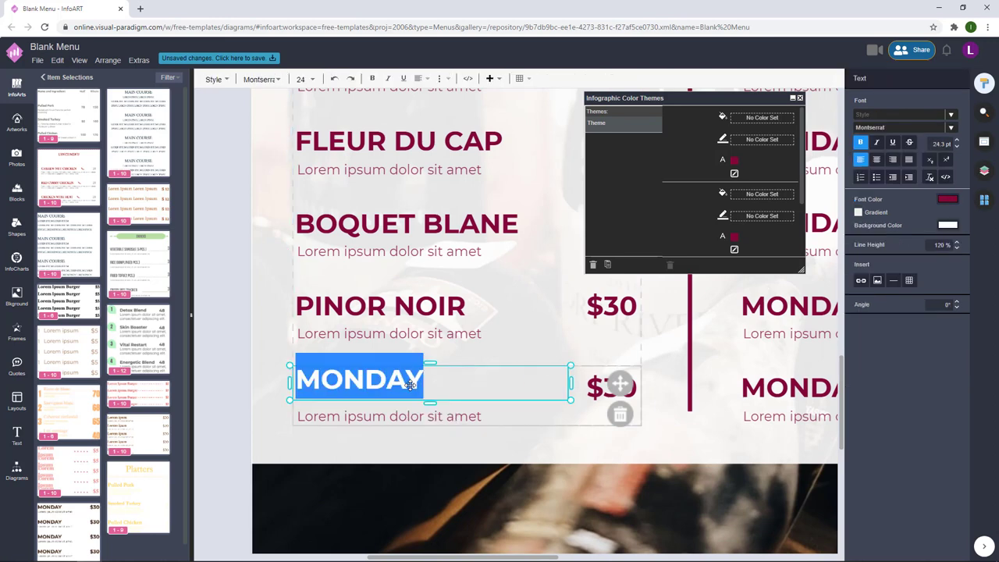
type("WINERY RED")
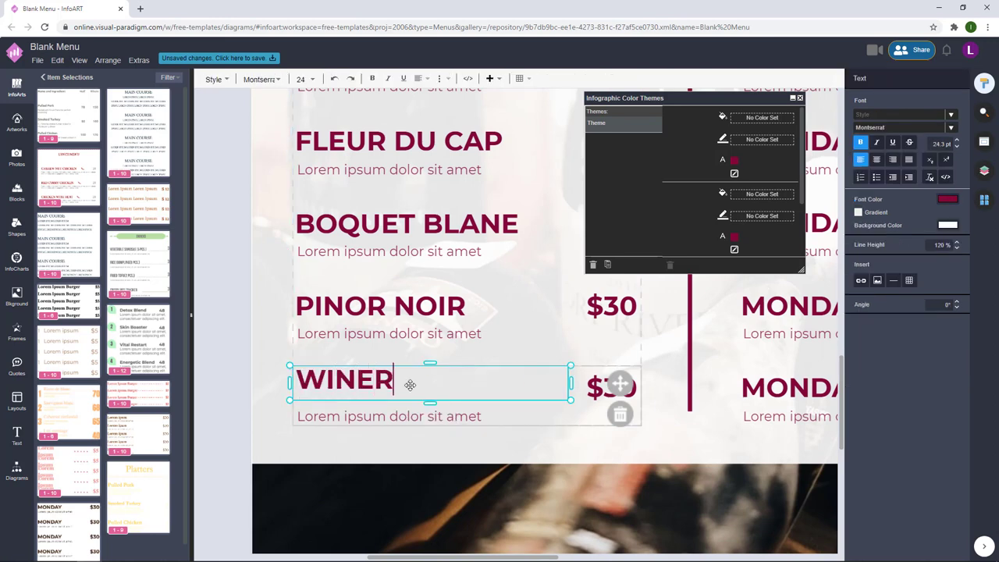
Step: Set the price of SIMONSIG to $20 and the price of FLEUR DU CAP to $25 in the WHITE list
left_click(242, 388)
scroll(242, 388, "down", 3)
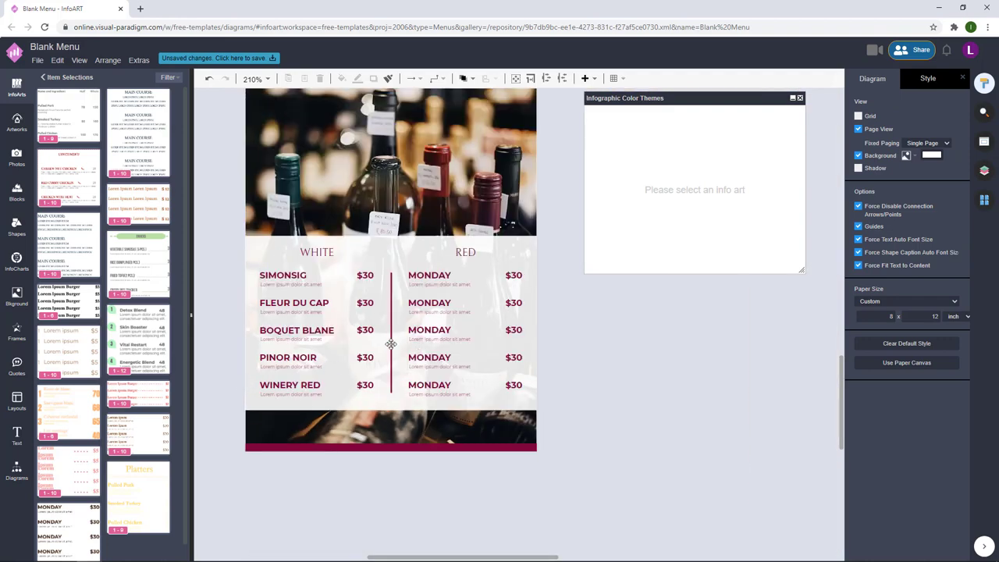
scroll(328, 272, "up", 3)
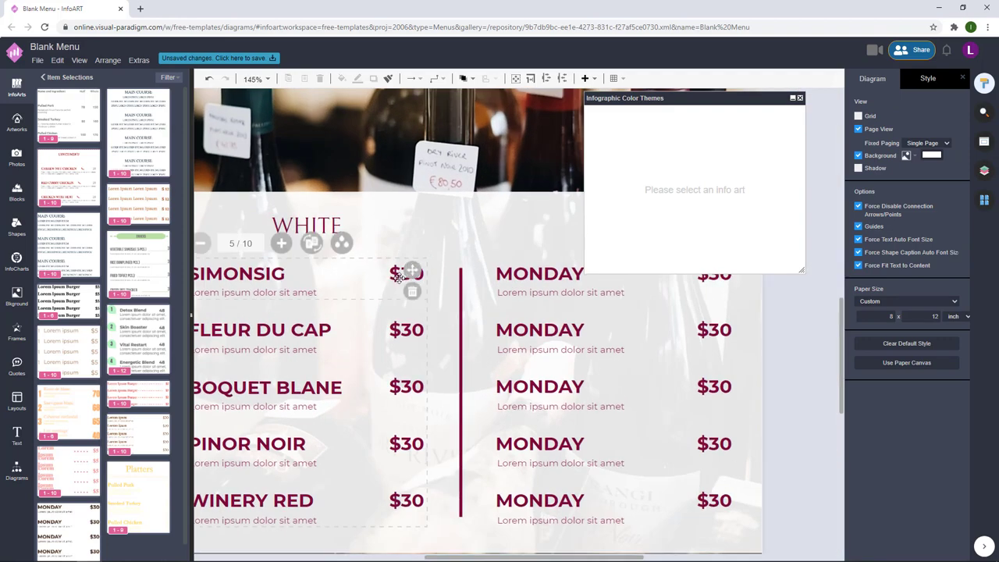
left_click(406, 272)
double_click(406, 271)
left_click(421, 273)
key("BackSpace")
key("BackSpace")
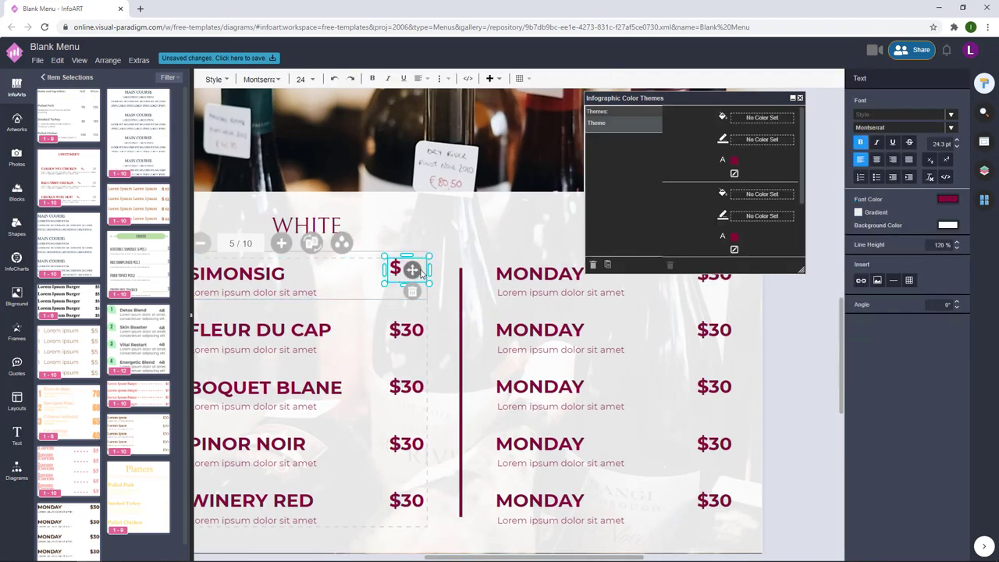
type("20")
left_click(404, 331)
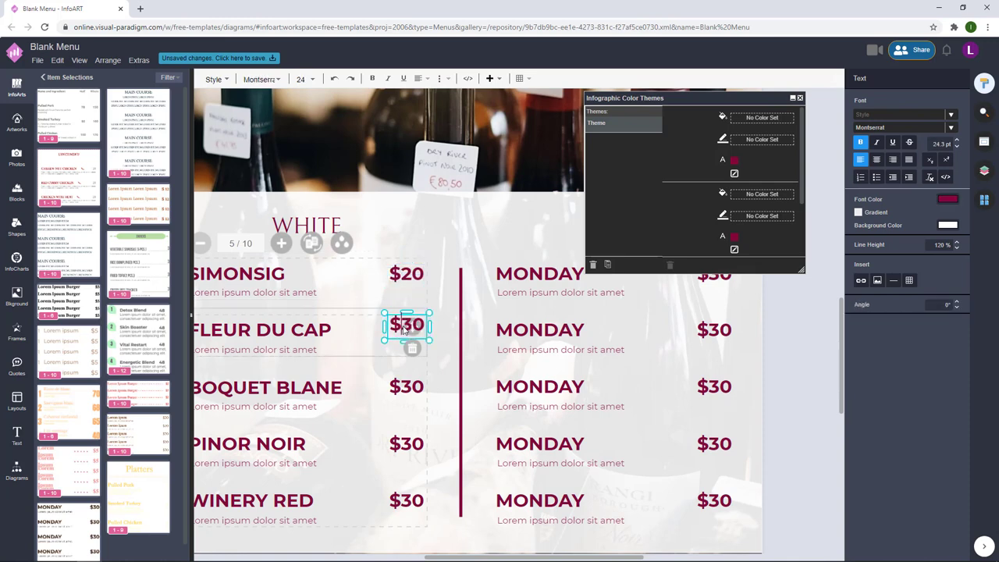
type("25")
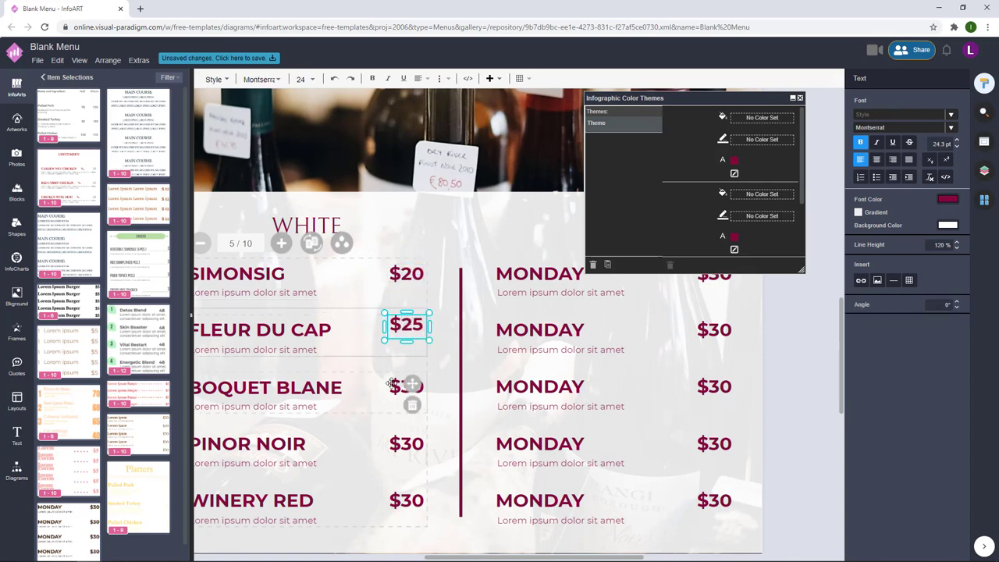
Step: Set the price of BOQUET BLANE in the WHITE list to $27
double_click(406, 382)
left_click(405, 384)
key("BackSpace")
key("BackSpace")
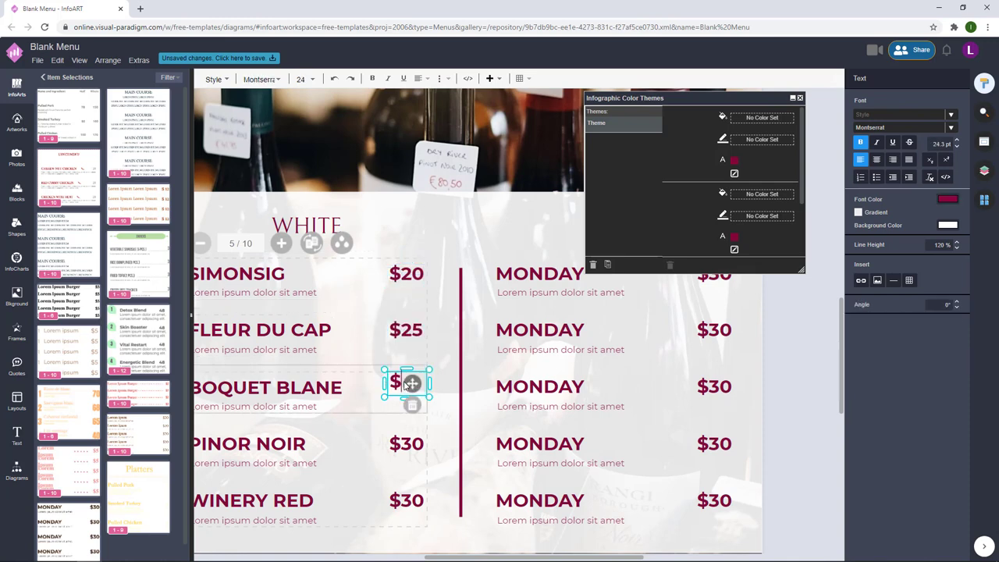
type("27")
Step: Set the price of PINOR NOIR to $30 and the price of WINERY RED to $33 in the WHITE list
left_click(406, 441)
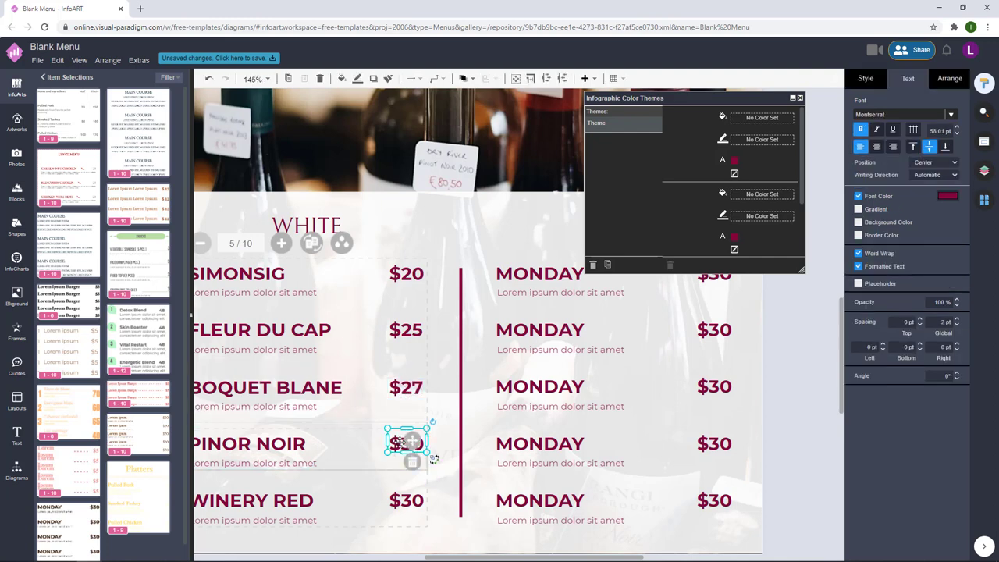
double_click(407, 441)
type("0")
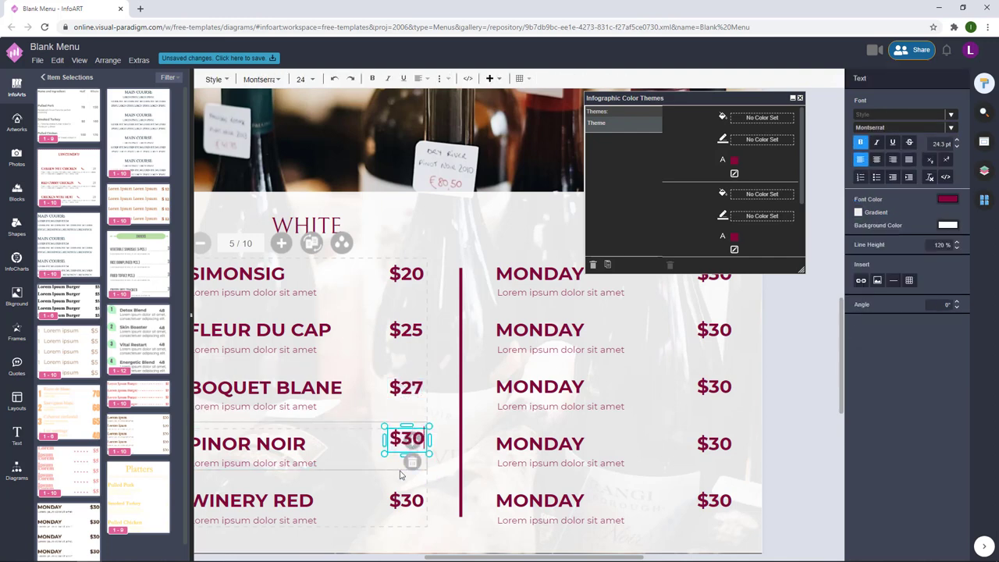
double_click(405, 498)
left_click(404, 498)
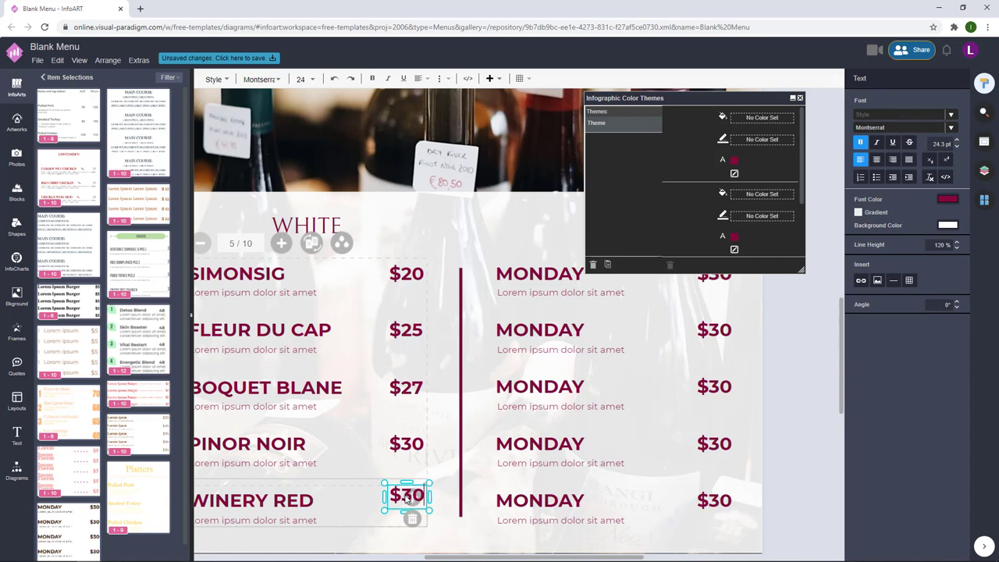
type("3")
left_click(752, 423)
Step: Set the first item's price in the RED list to $23
scroll(751, 424, "right", 5)
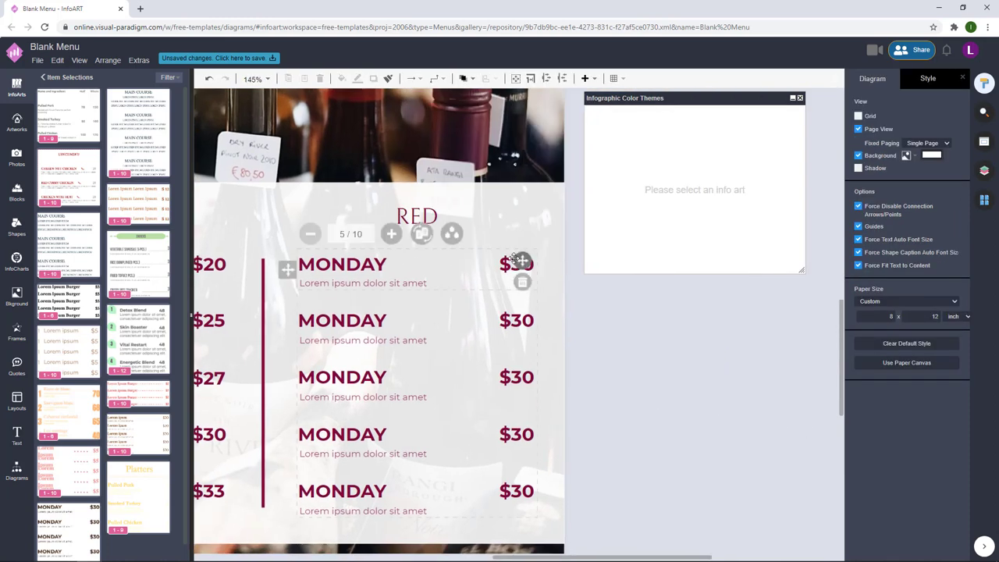
left_click(505, 260)
left_click(515, 265)
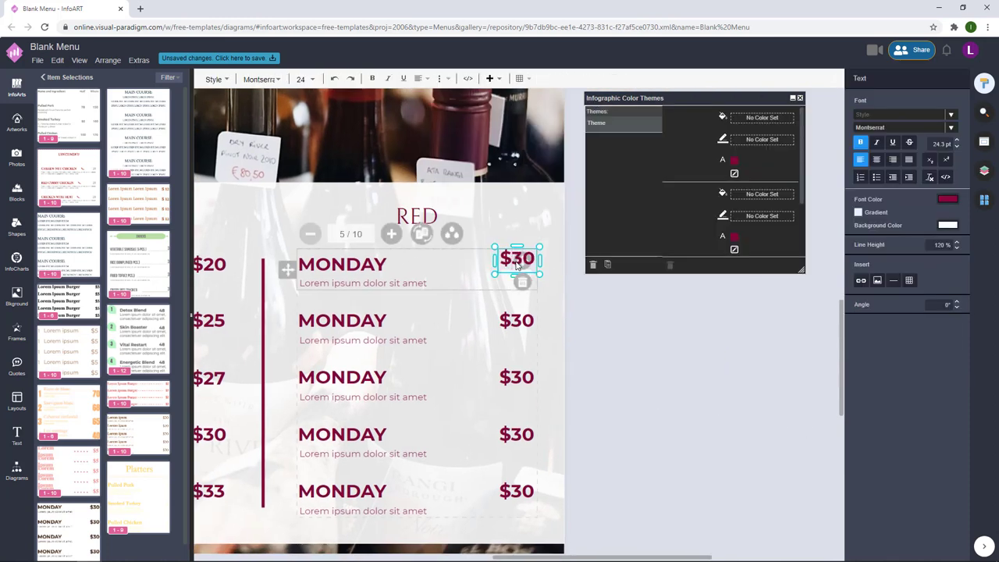
key("BackSpace")
key("BackSpace")
type("23")
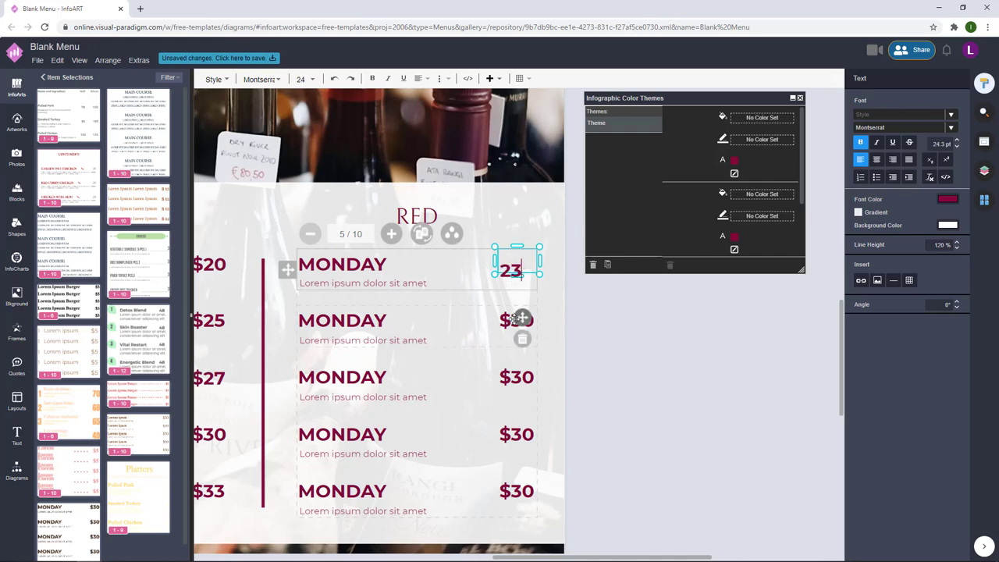
key("BackSpace")
key("BackSpace")
type("$23")
Step: Set the second item's price in the RED list to $25 and the third item's price to $27
left_click(511, 316)
left_click(512, 319)
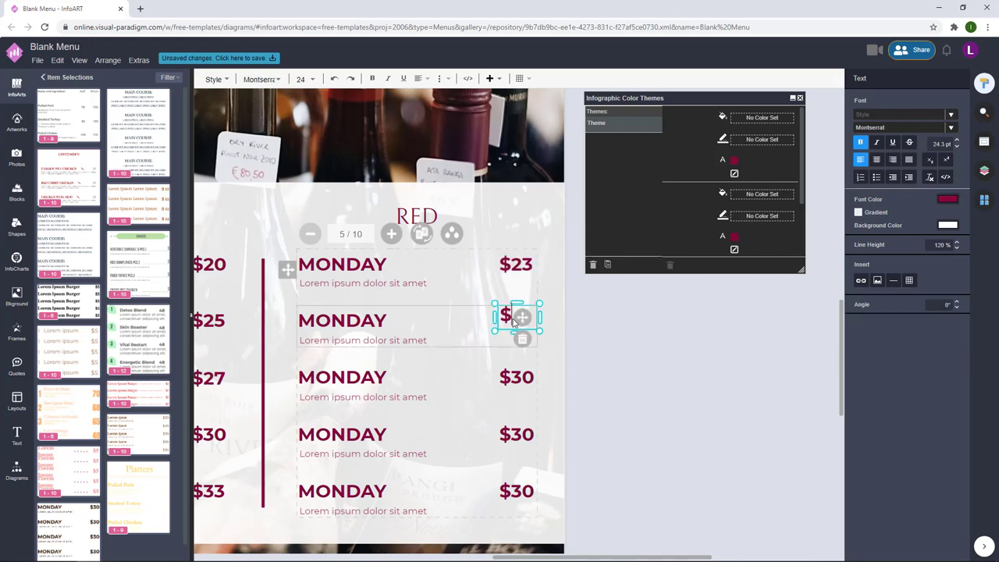
type("25")
left_click(515, 373)
left_click(515, 375)
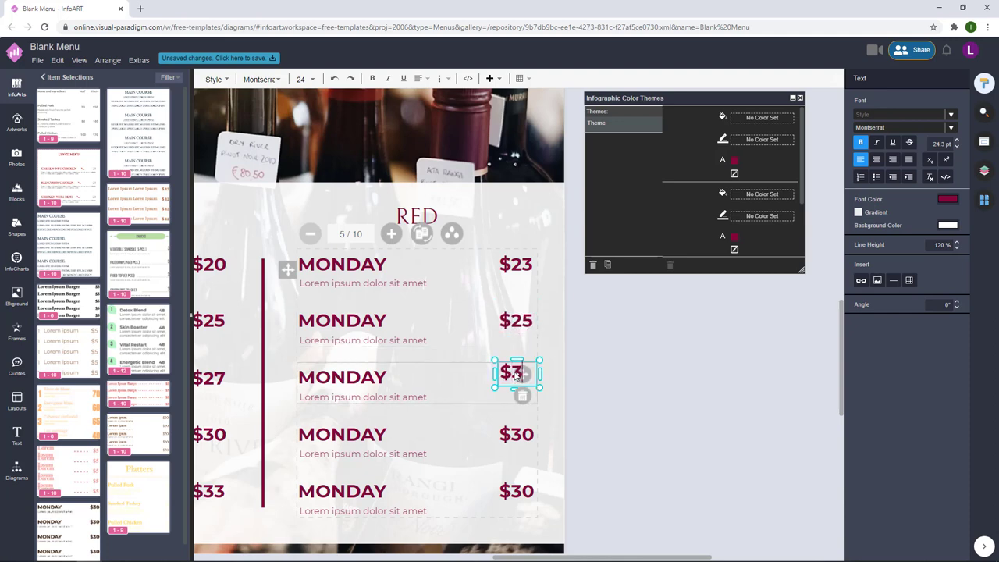
key("BackSpace")
key("BackSpace")
type("27")
Step: Set the fourth item's price in the RED list to $30 and the fifth item's price to $35
left_click(517, 430)
double_click(506, 431)
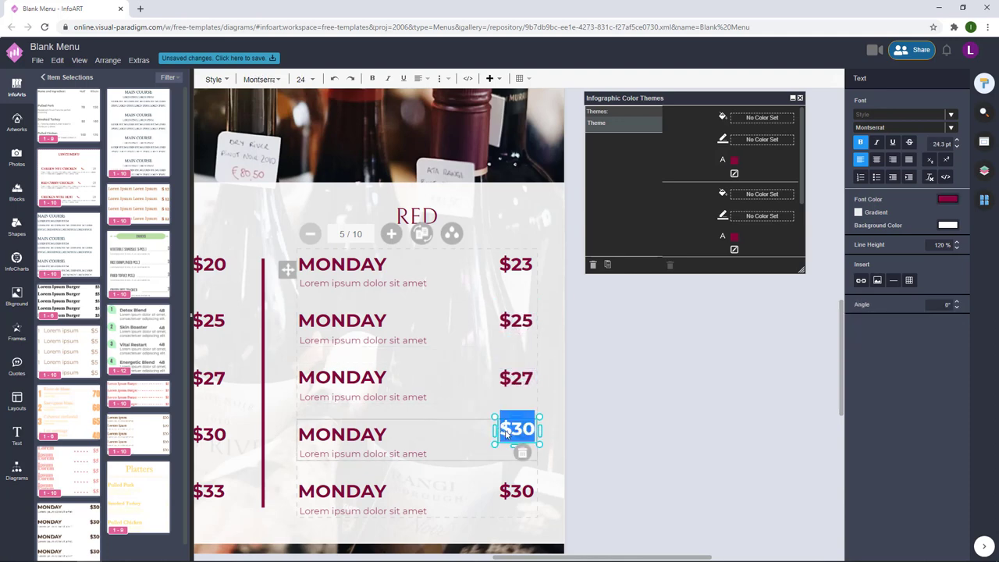
left_click(515, 432)
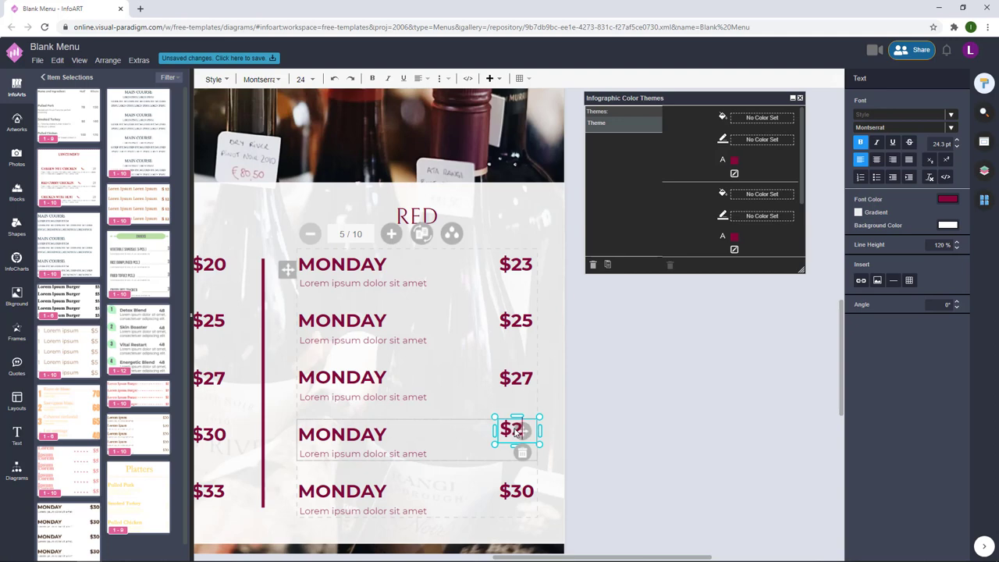
type("30")
left_click(508, 489)
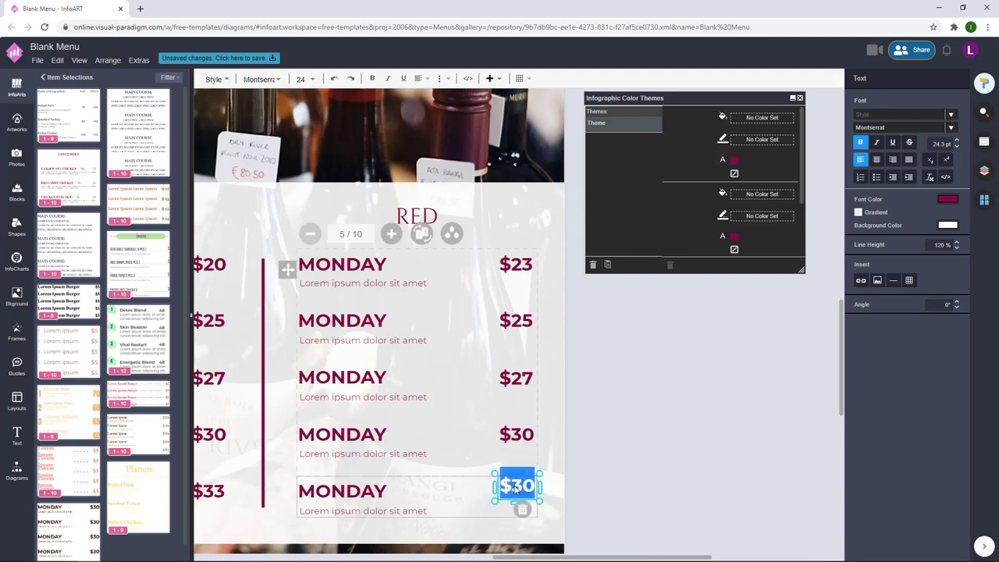
key("BackSpace")
type("5")
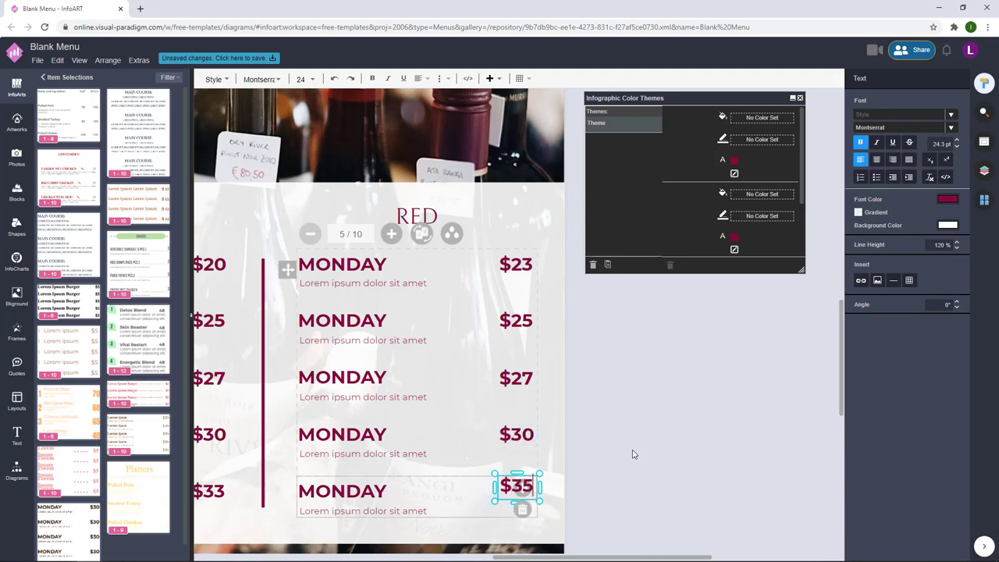
left_click(633, 453)
Step: Widen the first item's name box in the RED list and replace its text with KLEIN ZALZE
scroll(633, 444, "down", 4)
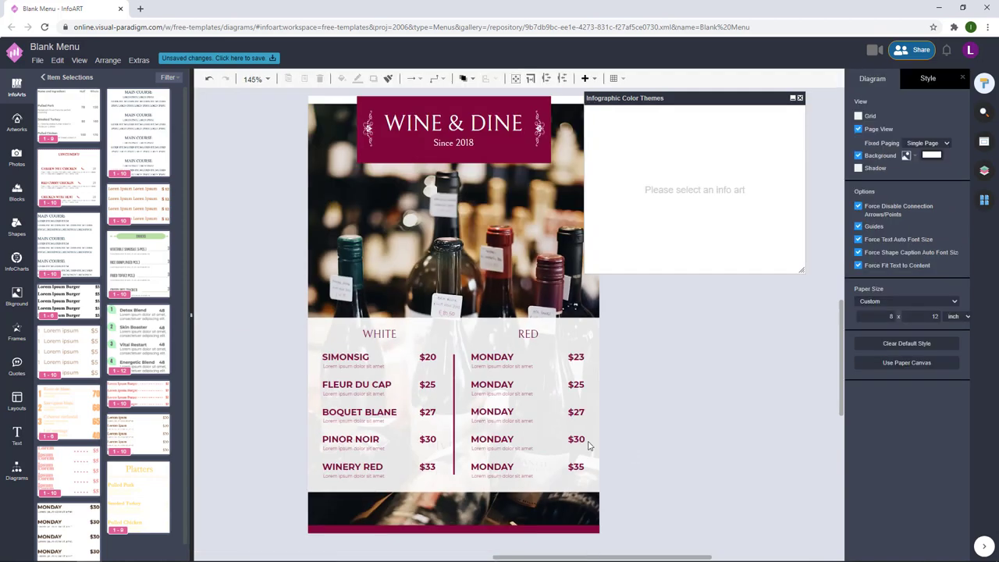
scroll(518, 388, "up", 4)
left_click_drag(523, 415, 447, 283)
left_click(442, 194)
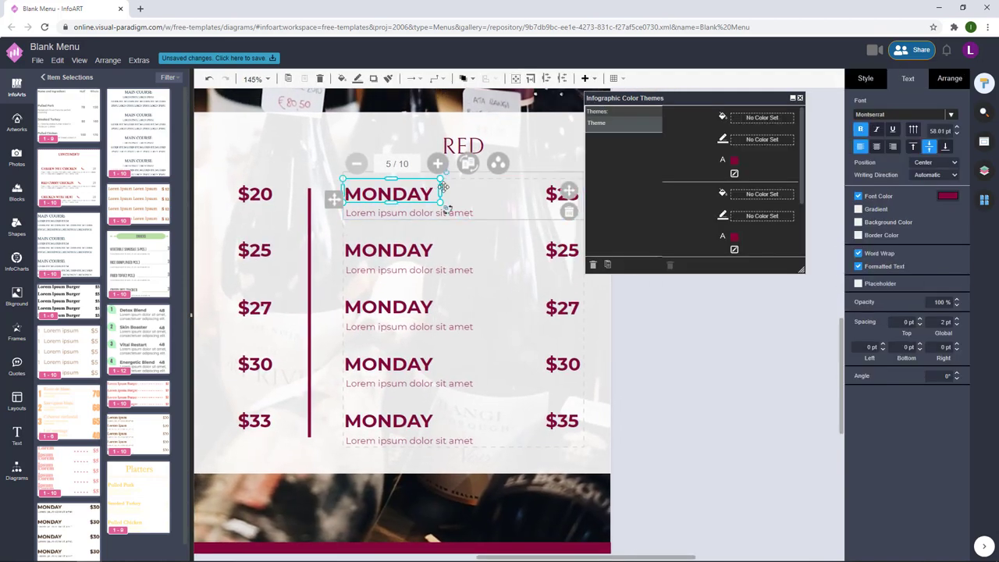
left_click_drag(475, 191, 523, 202)
double_click(425, 189)
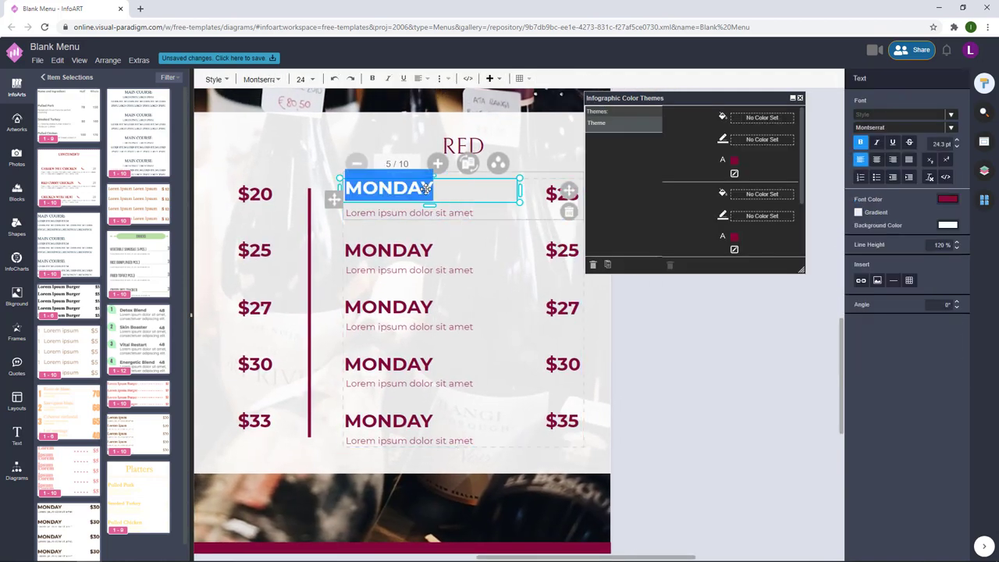
type("KLEIN")
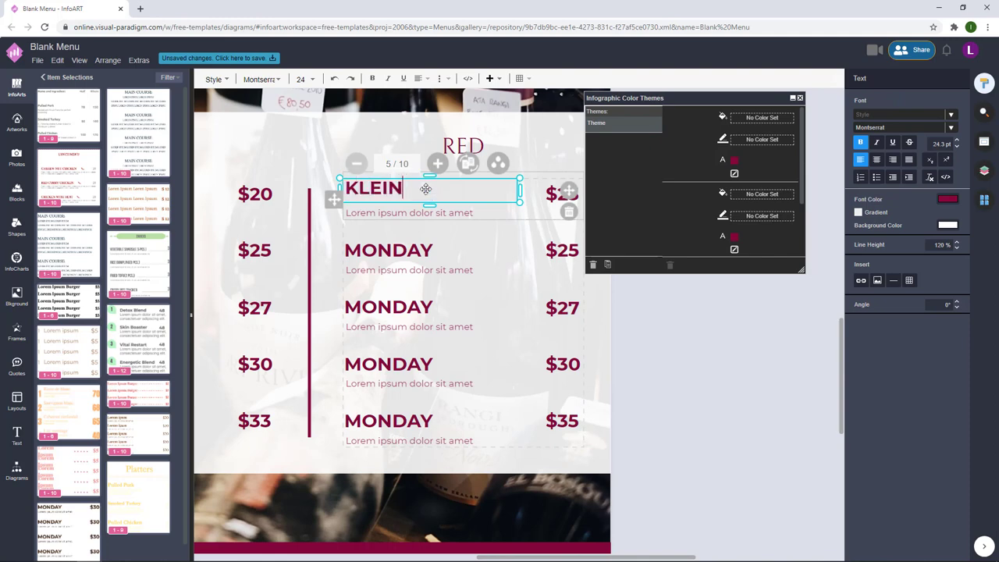
type(" ZALZA")
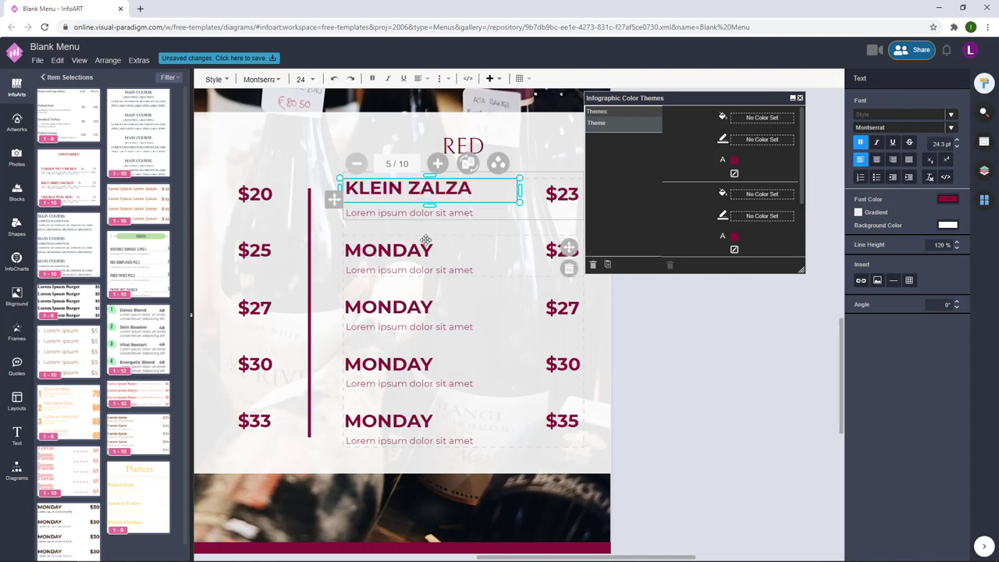
key("BackSpace")
type("E")
Step: Widen the second item's name box in the RED list and replace its text with PROTEA
left_click(426, 246)
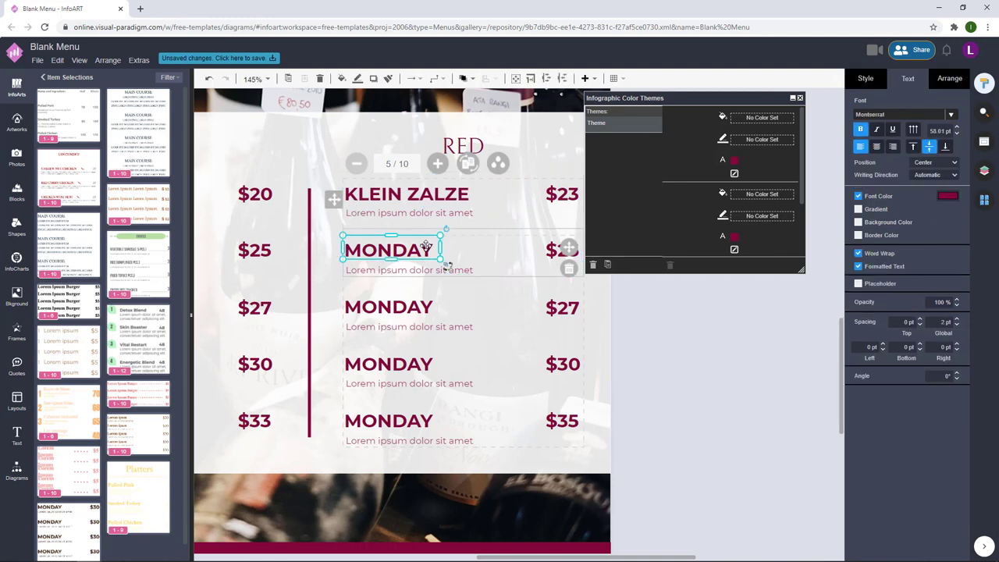
left_click_drag(441, 247, 502, 247)
double_click(417, 247)
type("P")
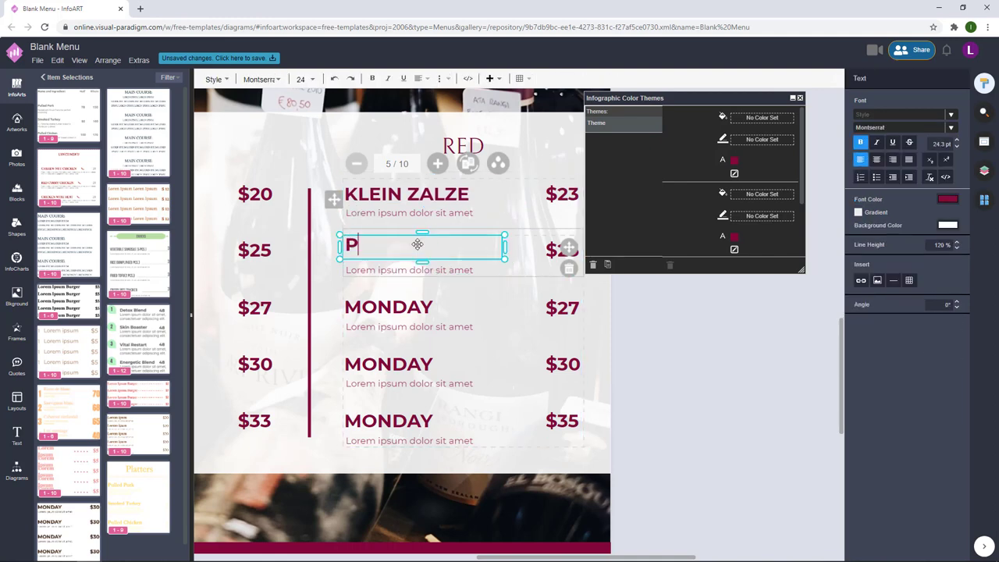
type("ROTEA")
Step: Widen the third item's name box in the RED list and replace its text with CABERNET
double_click(425, 302)
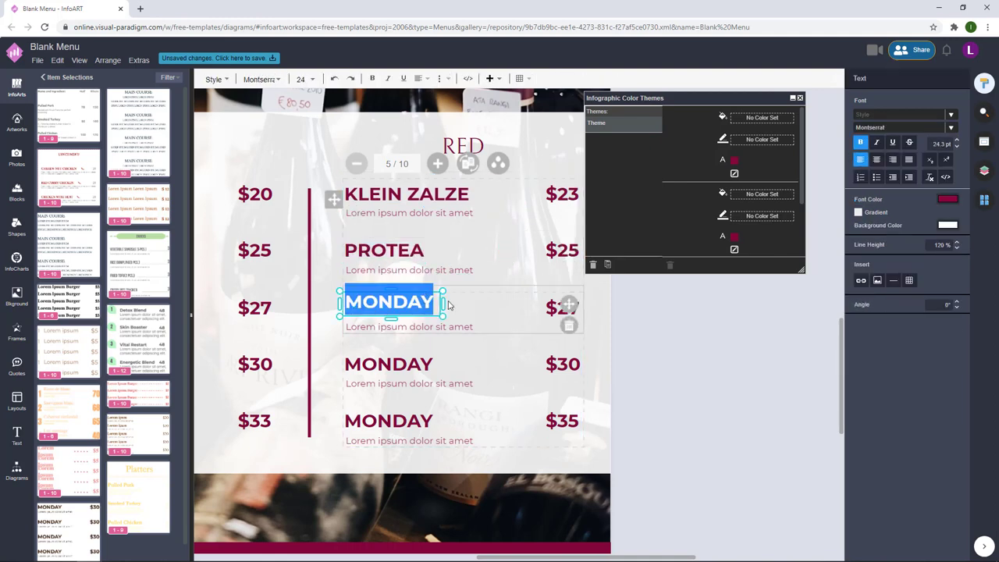
left_click_drag(444, 304, 511, 307)
double_click(406, 307)
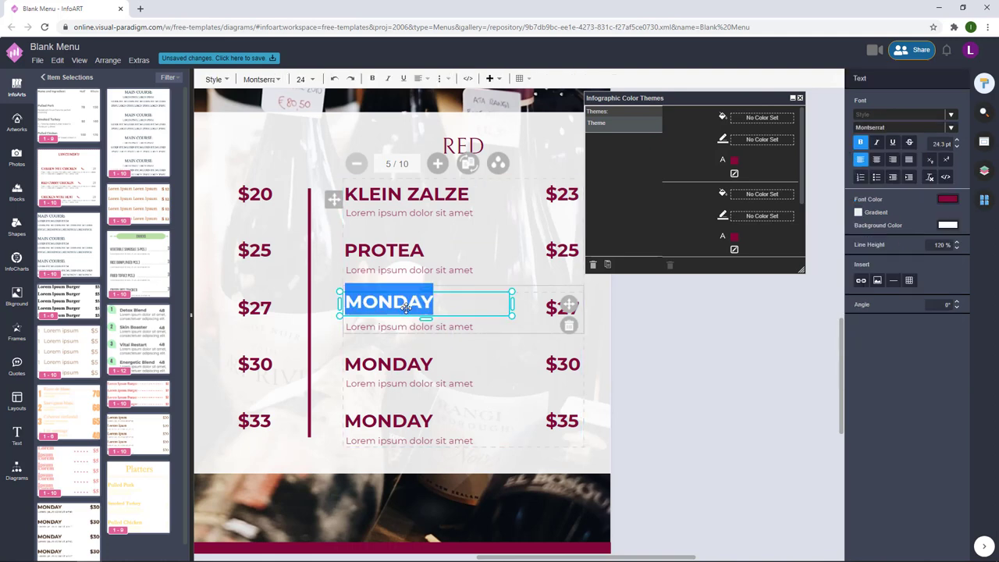
type("CABERNET")
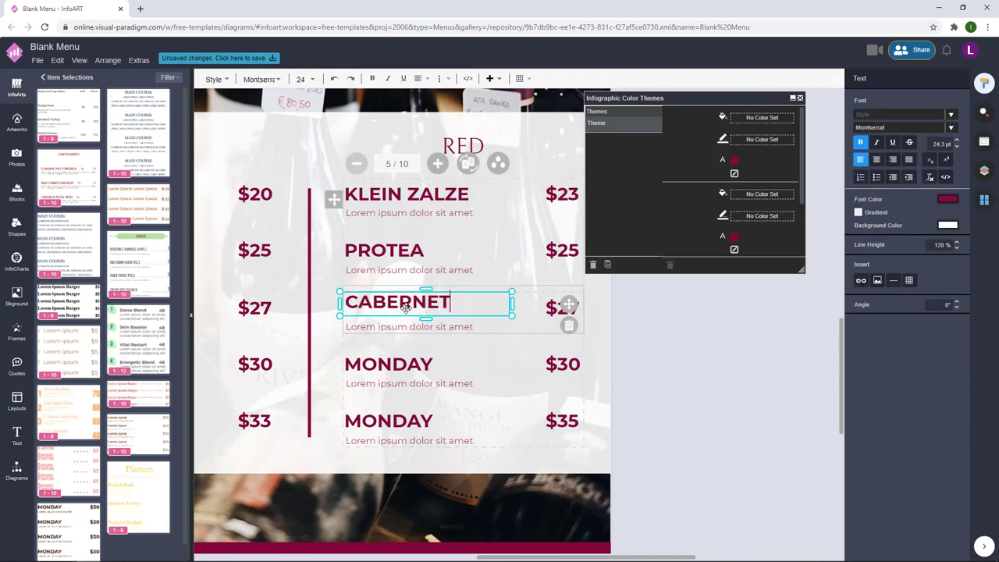
type(" SAUVIG")
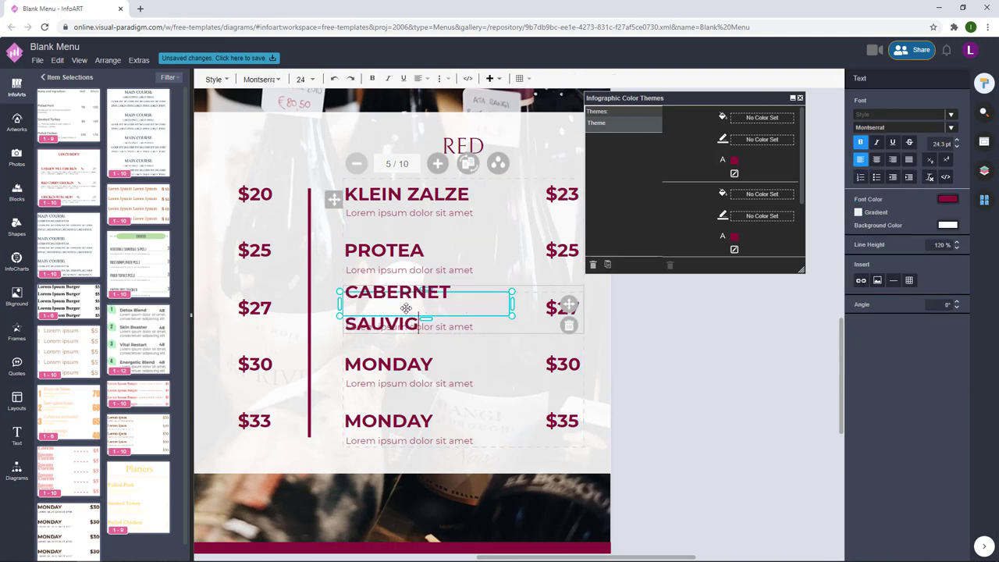
type("NON")
key("BackSpace")
key("BackSpace")
key("BackSpace")
key("BackSpace")
key("BackSpace")
key("BackSpace")
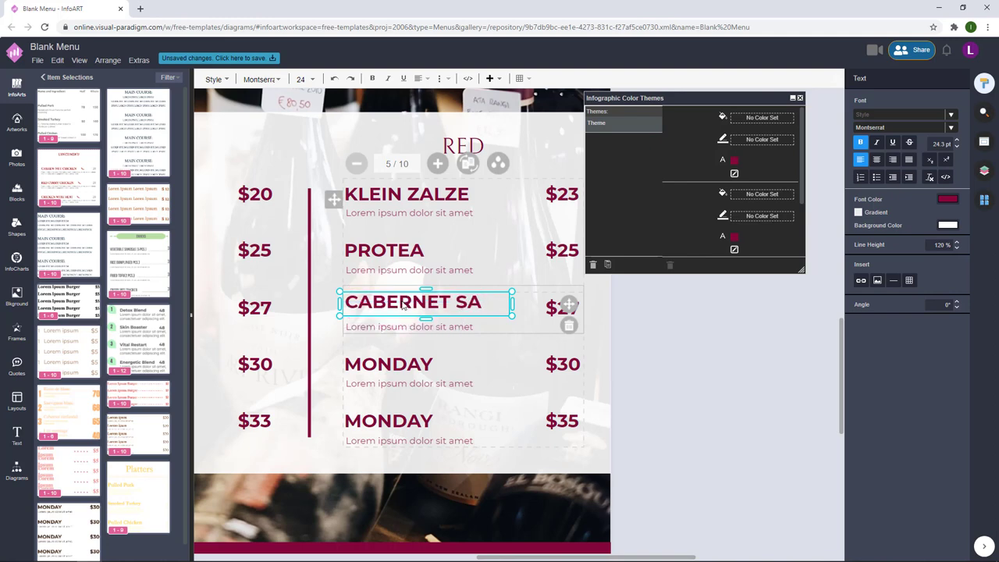
key("BackSpace")
key("BackSpace")
key("BackSpace")
Step: Widen the fourth item's name box in the RED list and replace its text with JOURDAN BRUT
double_click(413, 364)
left_click(757, 364)
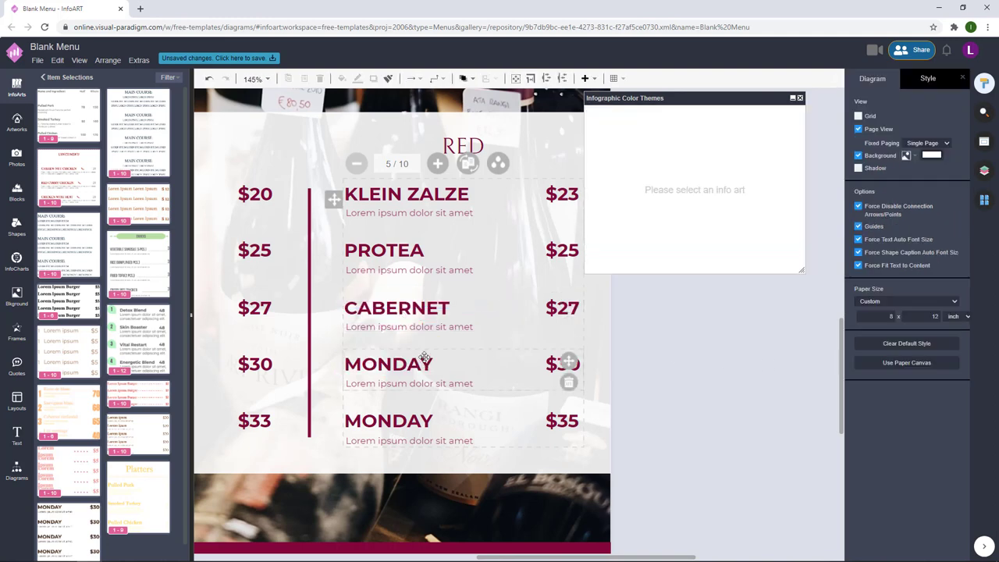
left_click(415, 355)
left_click(414, 355)
left_click_drag(441, 360, 523, 360)
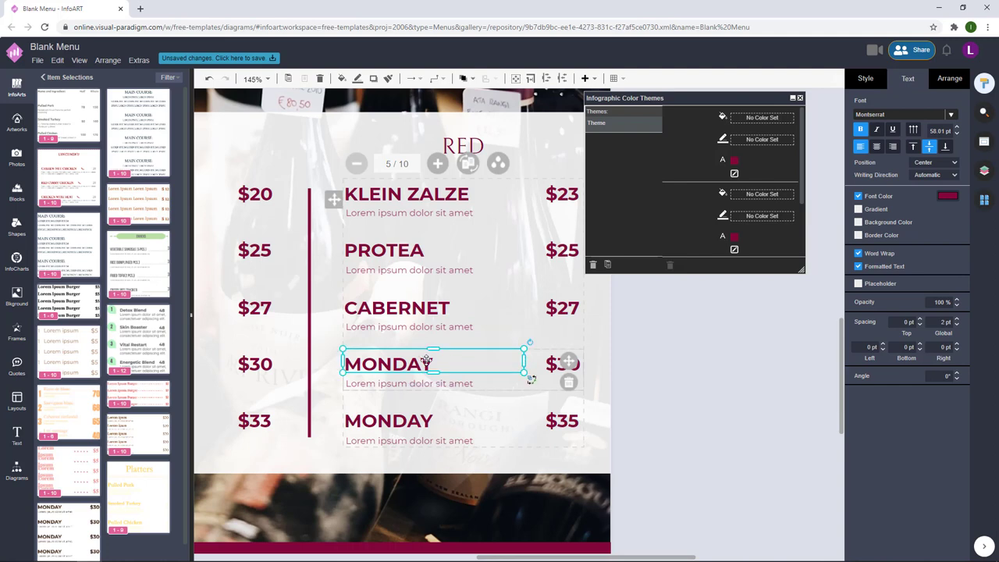
double_click(426, 360)
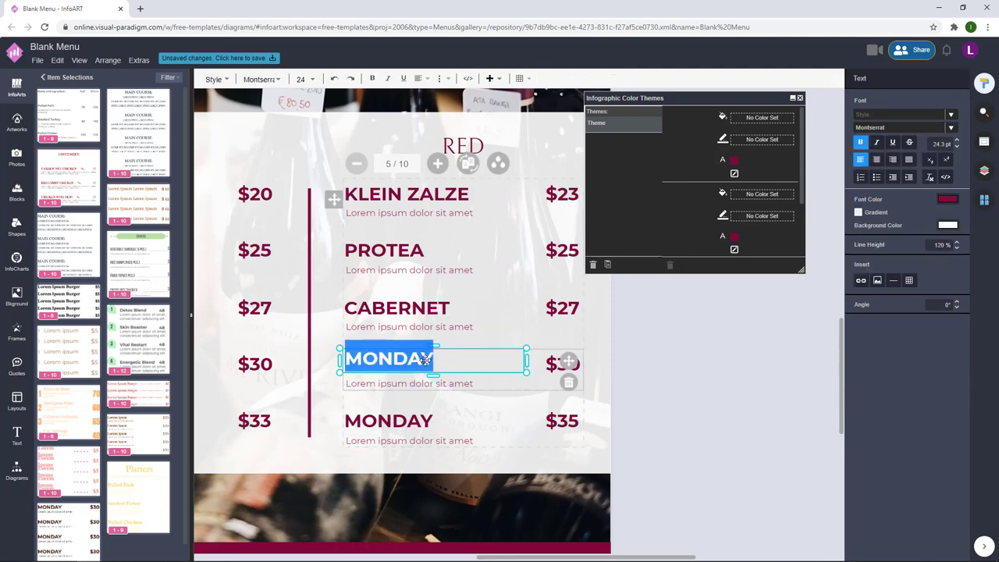
type("JOURDAN ")
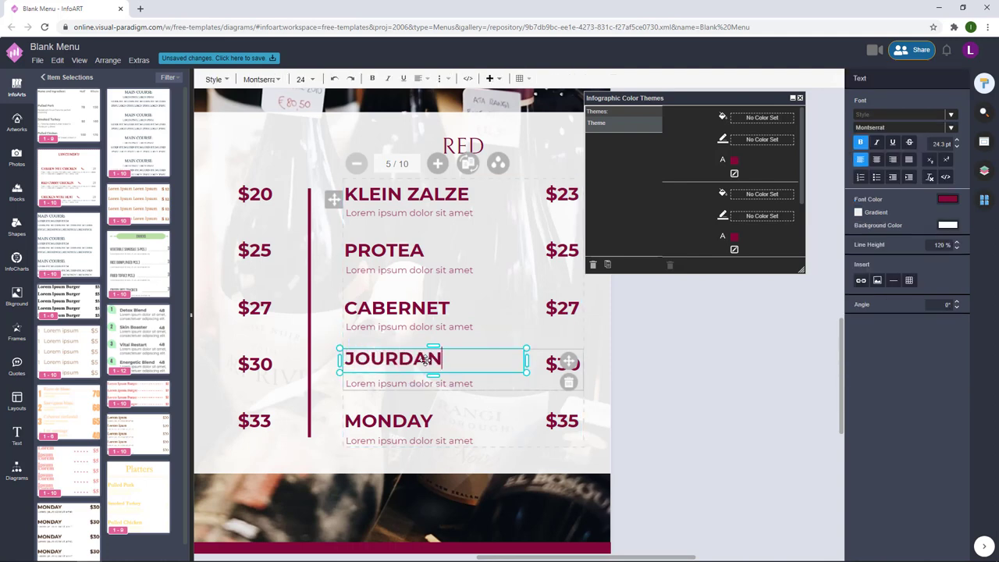
type("BRUT")
Step: Widen the fifth item's name box in the RED list and replace its text with WINERY RED
left_click(407, 418)
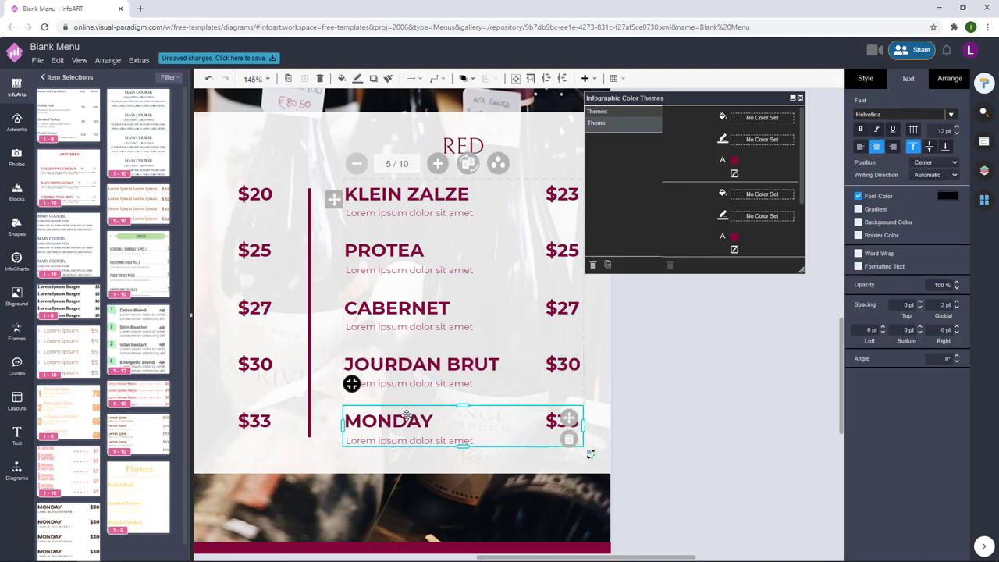
left_click(413, 419)
left_click_drag(444, 419, 520, 422)
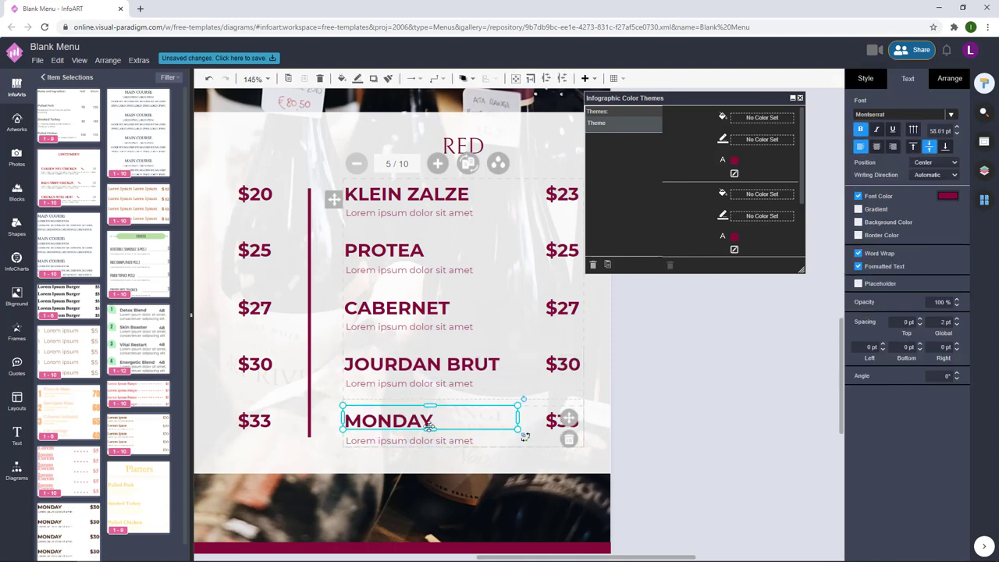
double_click(426, 419)
type("WINERY")
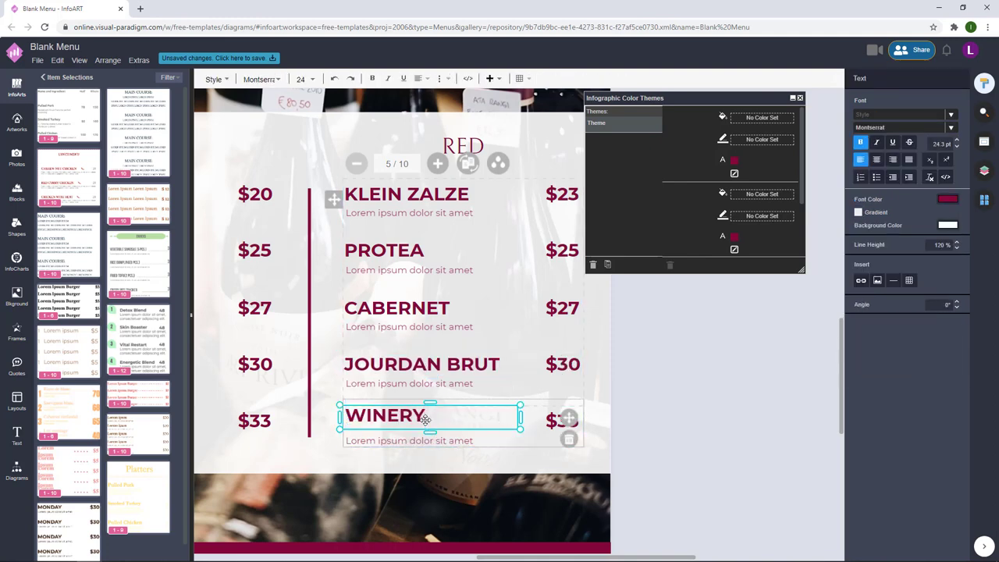
type(" RED")
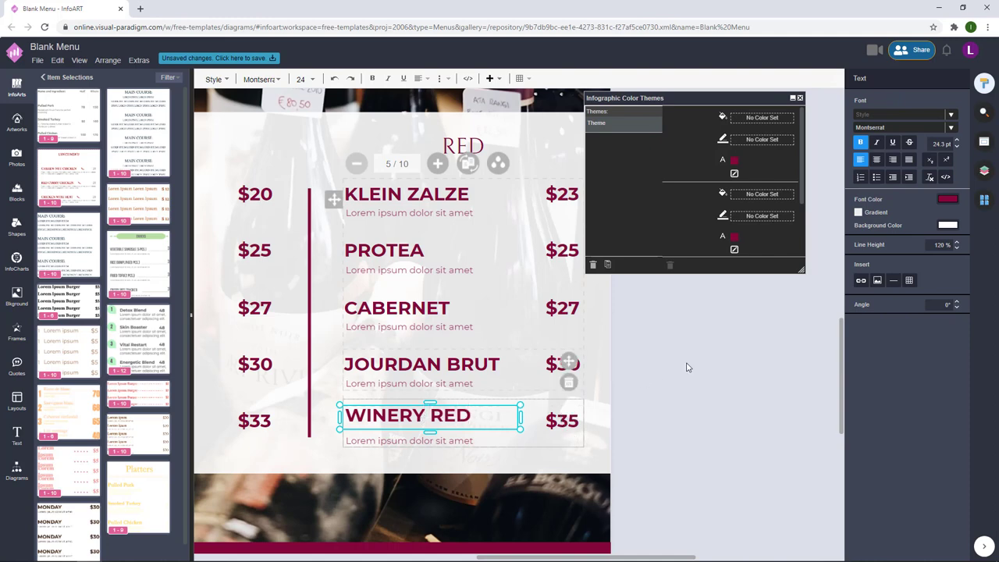
left_click(684, 364)
scroll(756, 356, "down", 2)
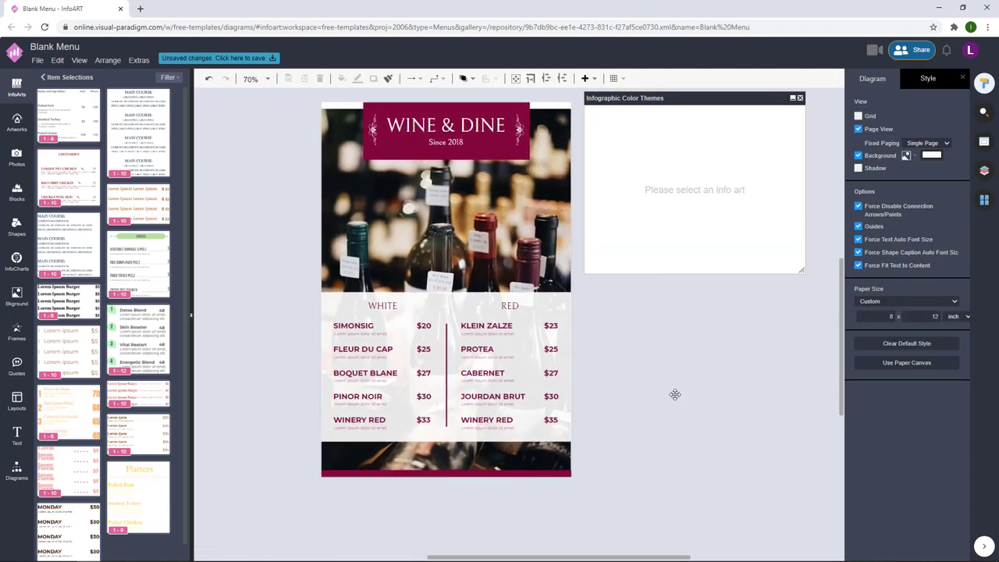
Step: Scale the WHITE and RED wine lists down slightly, and shift the RED list right, away from the divider line
left_click(350, 340)
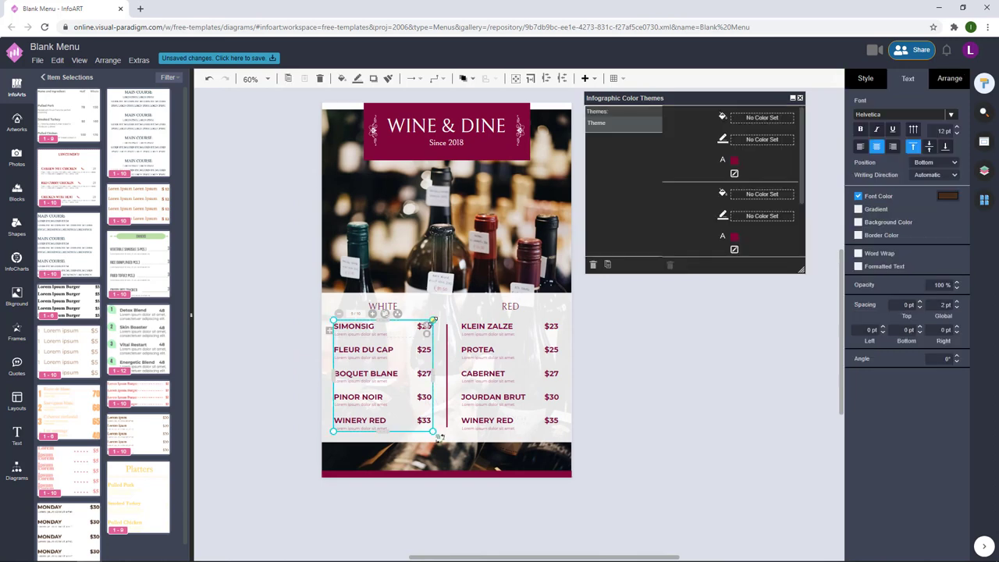
left_click_drag(560, 320, 551, 325)
left_click(652, 333)
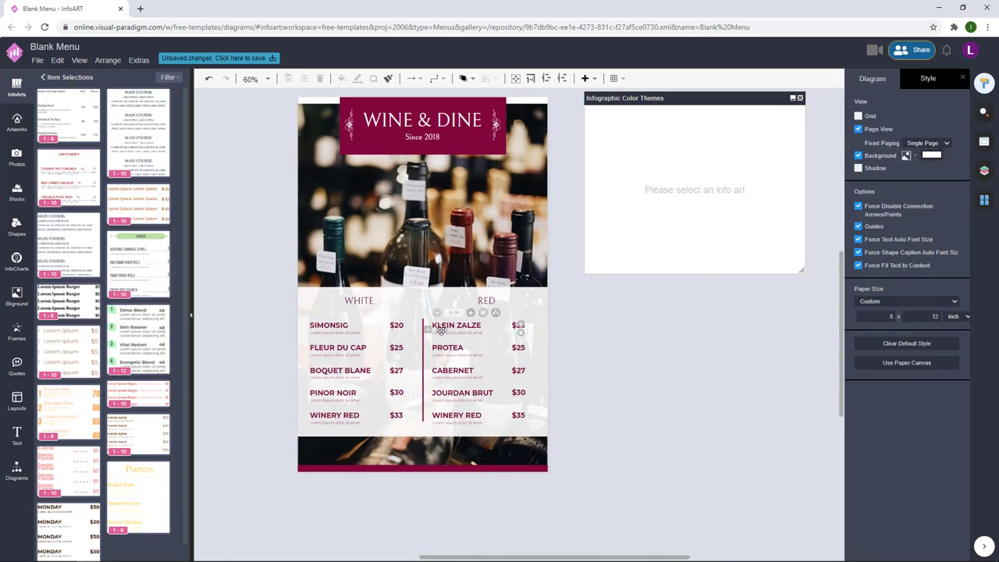
left_click_drag(428, 330, 438, 330)
left_click(619, 354)
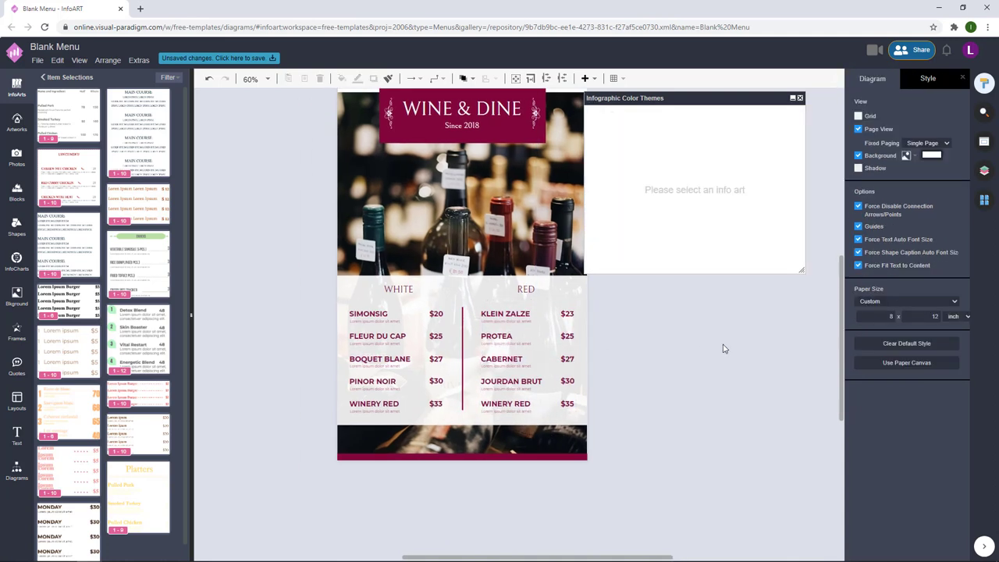
left_click_drag(675, 355, 663, 362)
Step: Select the WHITE and RED headings together and nudge them down slightly within the translucent panel
left_click(350, 316)
left_click(474, 316, "shift")
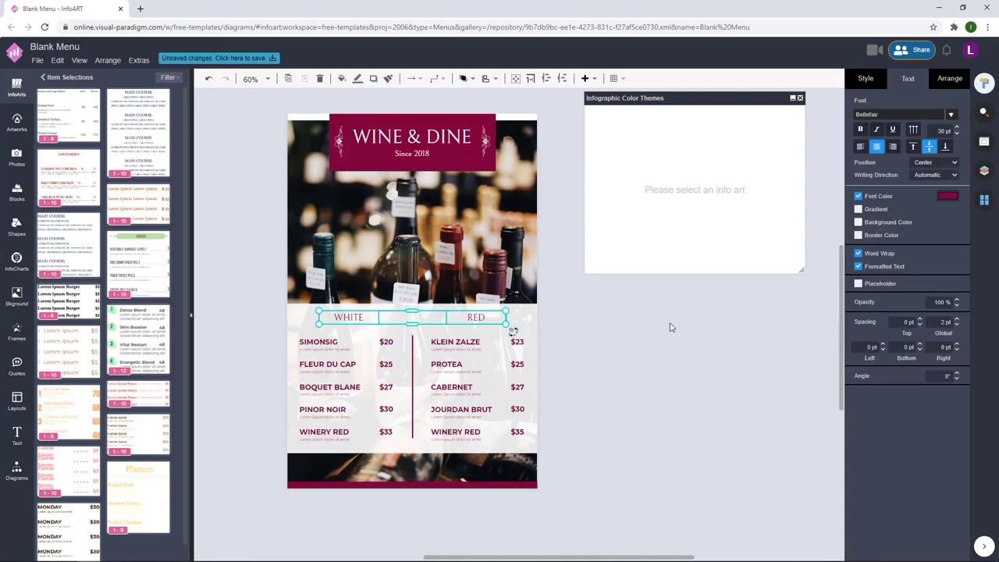
left_click(669, 326)
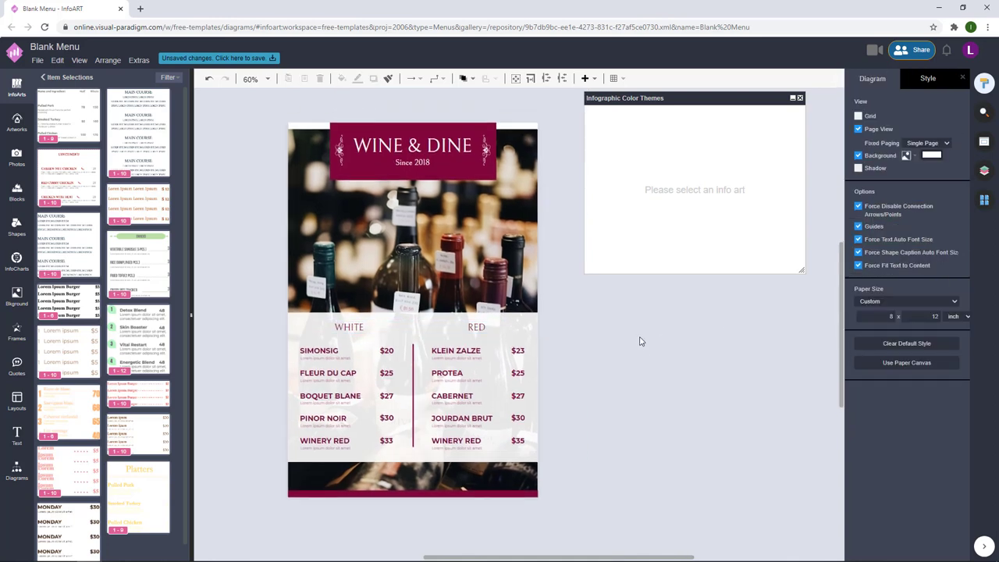
Step: Extend the translucent panel's lower edge slightly downward and move the panel with its headings, lists and divider up a little
left_click(527, 315)
left_click_drag(412, 462, 416, 468)
left_click(591, 478)
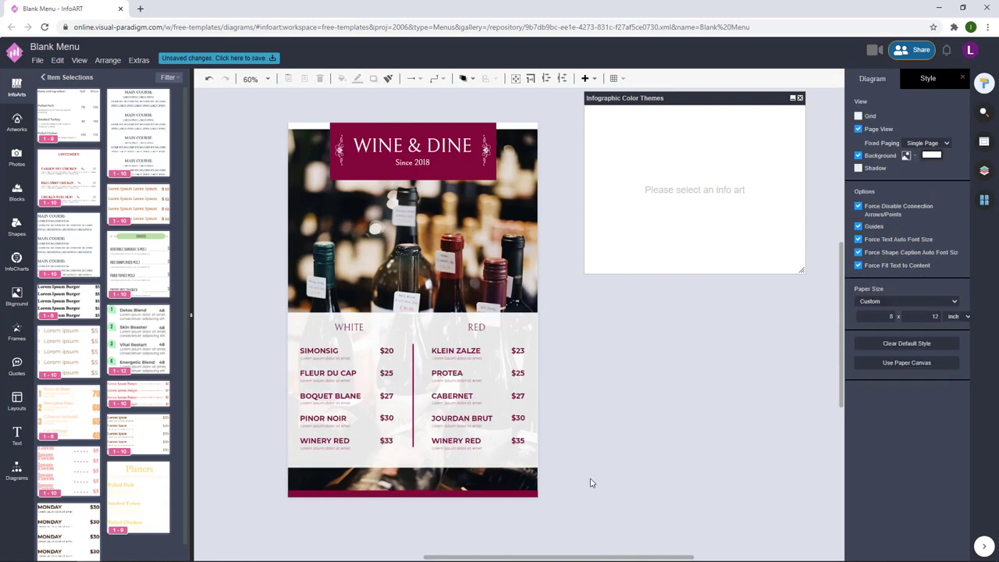
left_click_drag(591, 478, 239, 273)
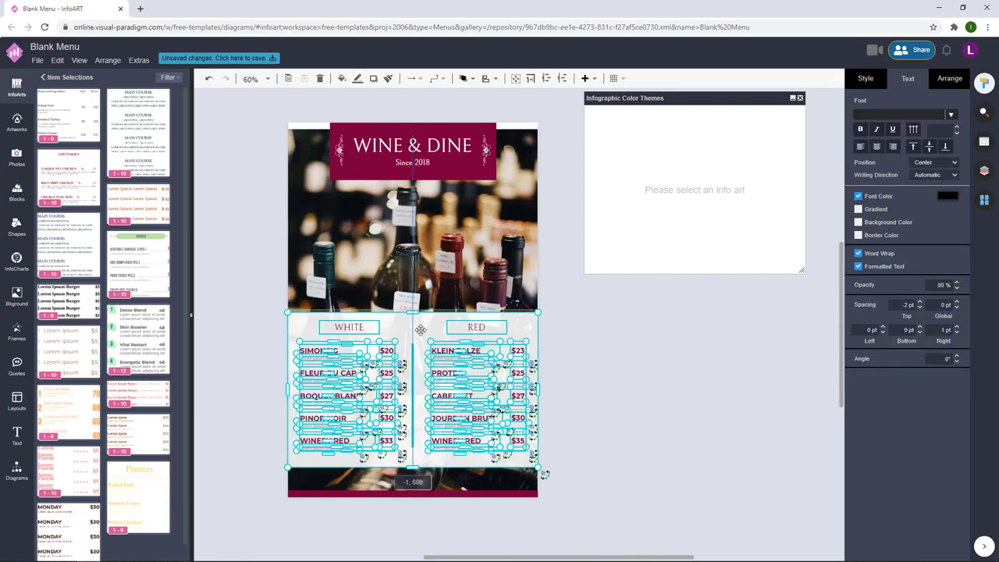
left_click(642, 334)
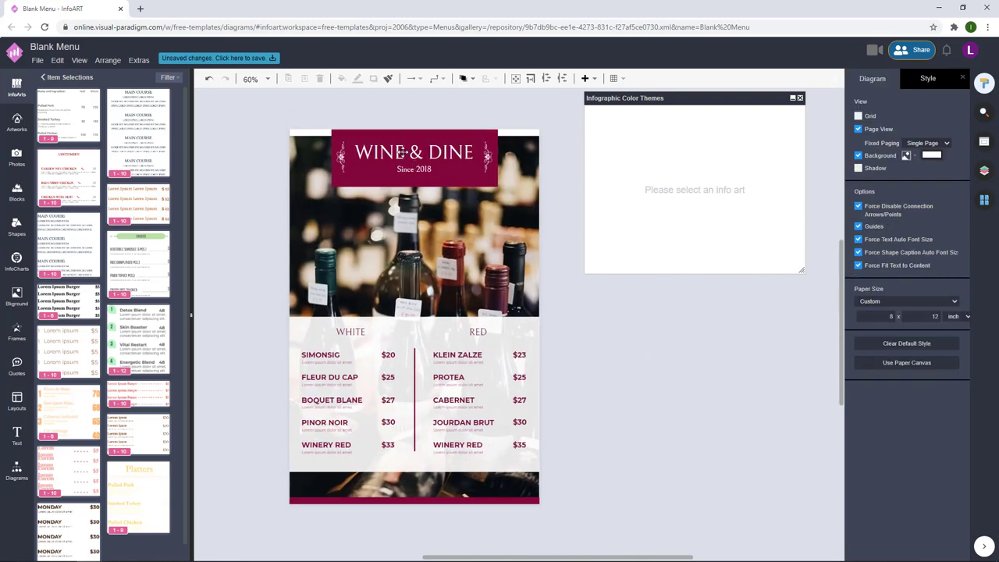
Step: Widen the burgundy header rectangle slightly on both sides, keeping it centred behind the WINE & DINE title
left_click(335, 186)
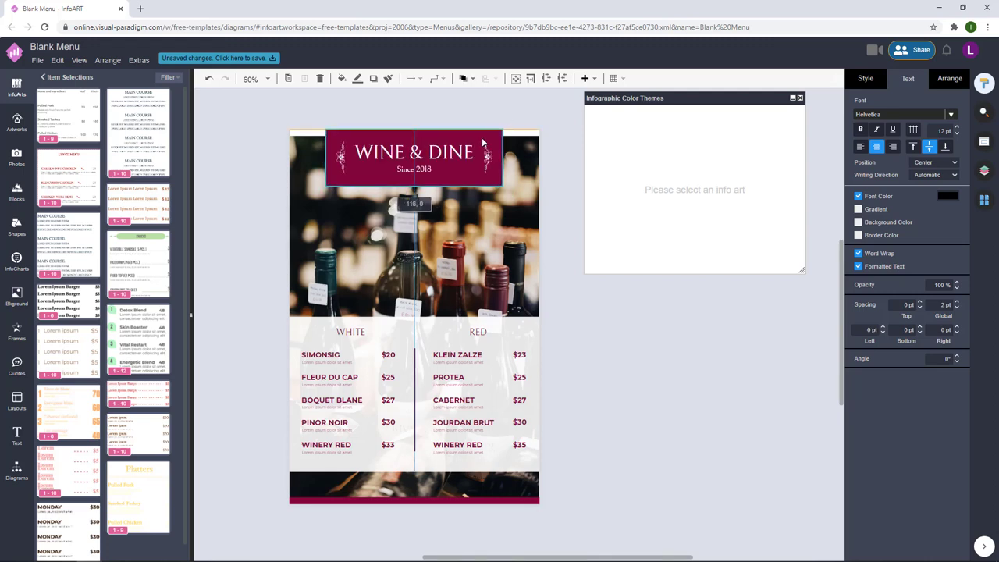
left_click(556, 153)
scroll(557, 195, "down", 2)
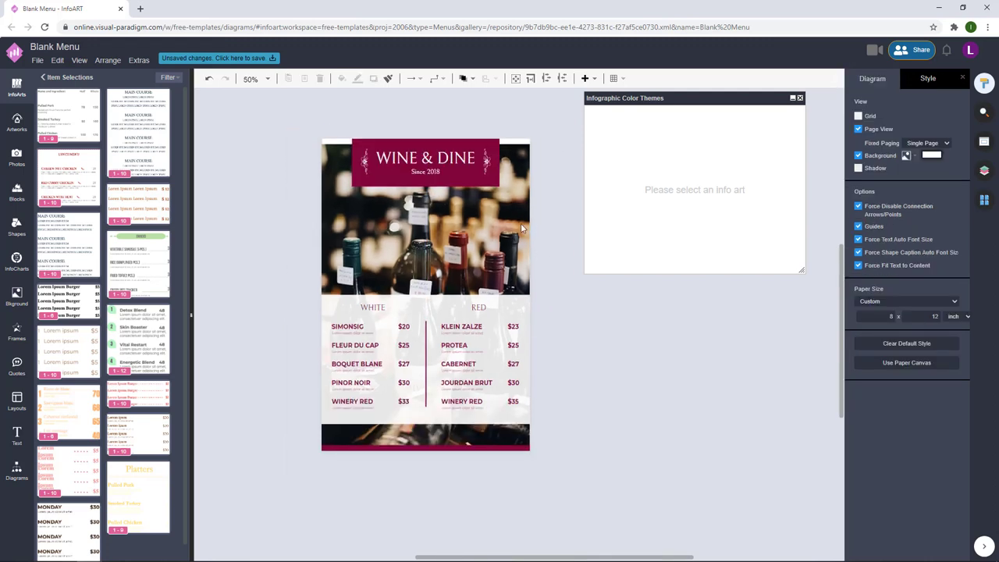
scroll(554, 197, "up", 1)
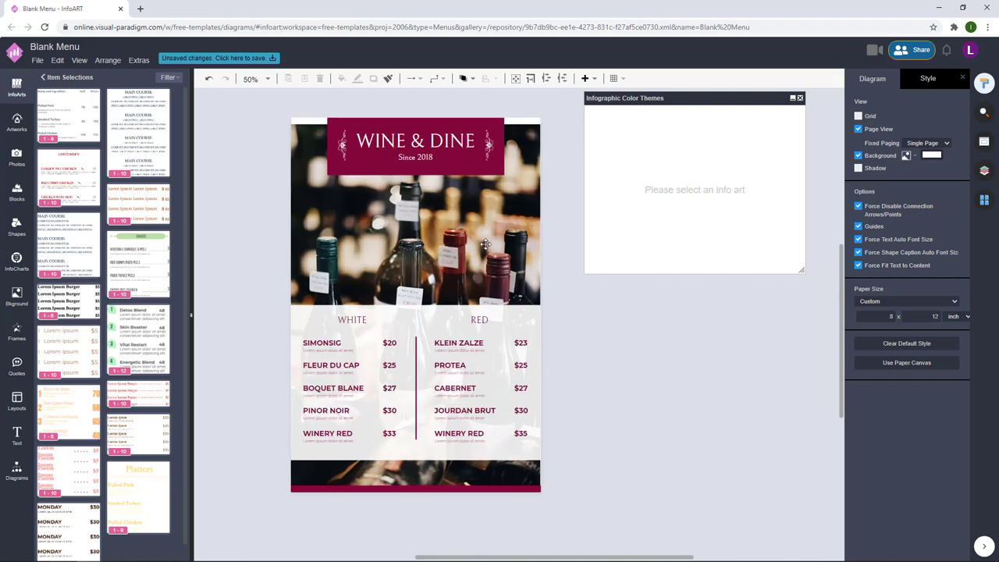
Step: Unlock the Background layer and tint its bottle photo with a burgundy overlay of about 11%
left_click(983, 170)
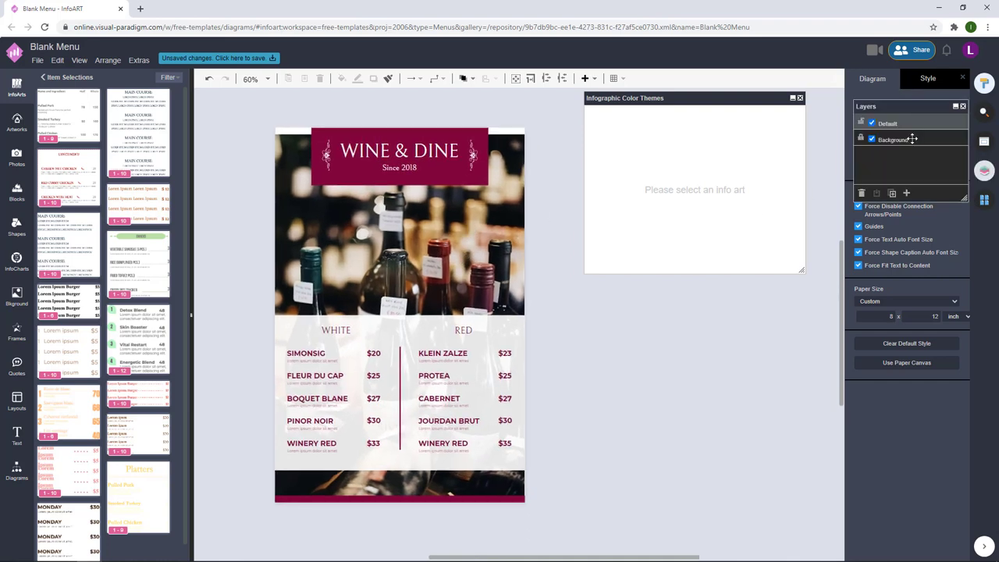
left_click(455, 231)
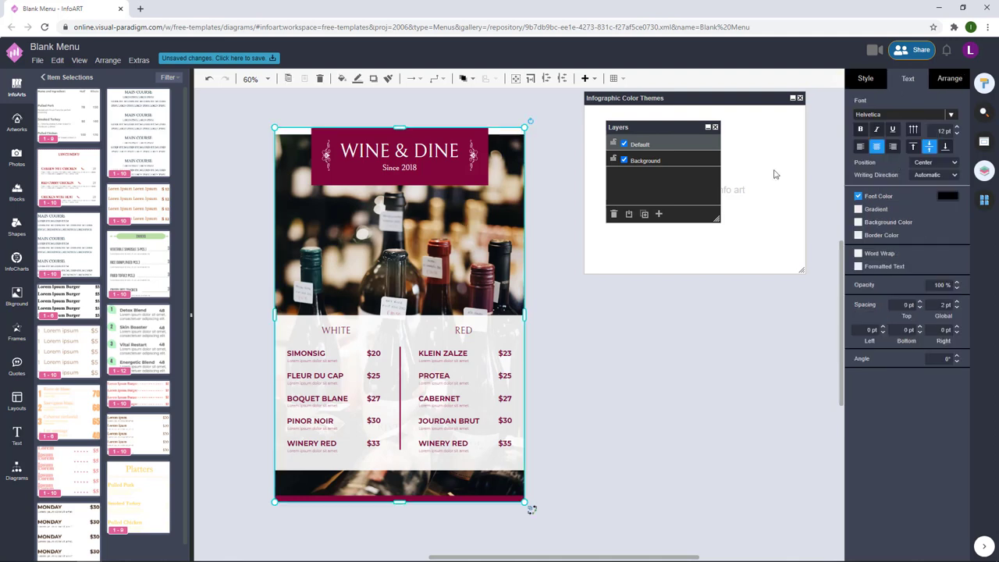
left_click(869, 80)
left_click(944, 280)
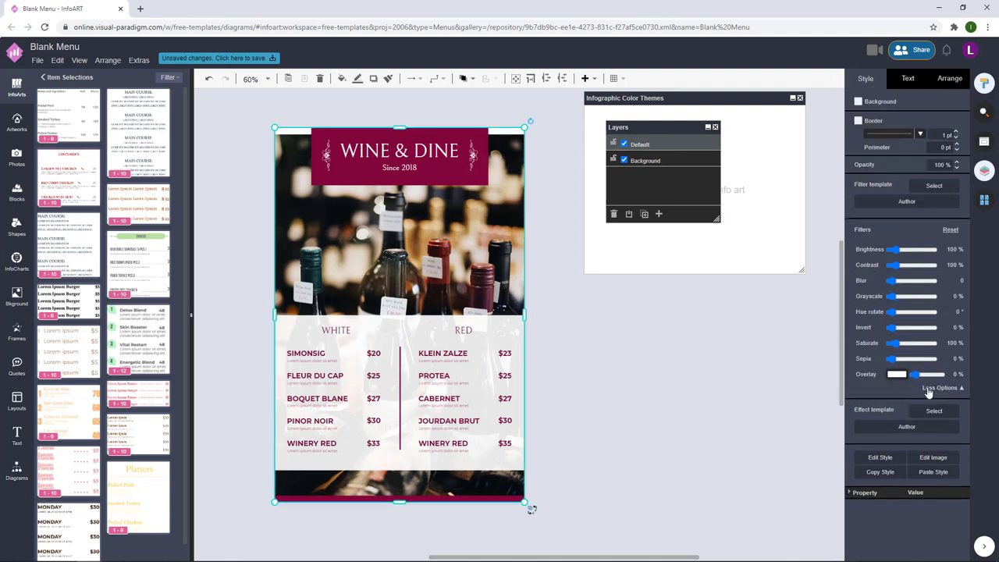
left_click(895, 375)
left_click(874, 400)
left_click(963, 535)
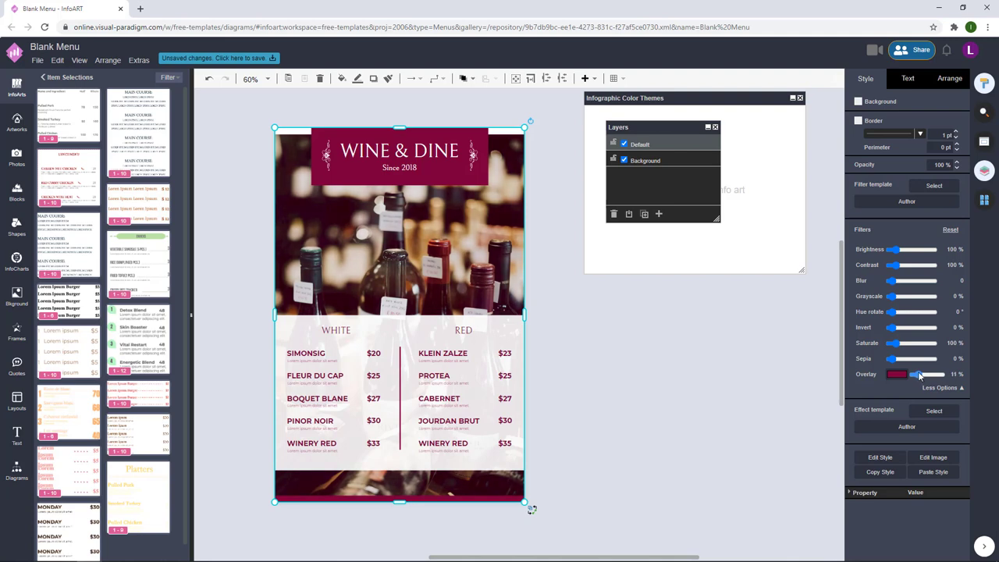
left_click(732, 376)
Step: Select the WINE & DINE title and the Since 2018 line together and nudge them slightly within the burgundy header
scroll(673, 382, "down", 1)
left_click(459, 197)
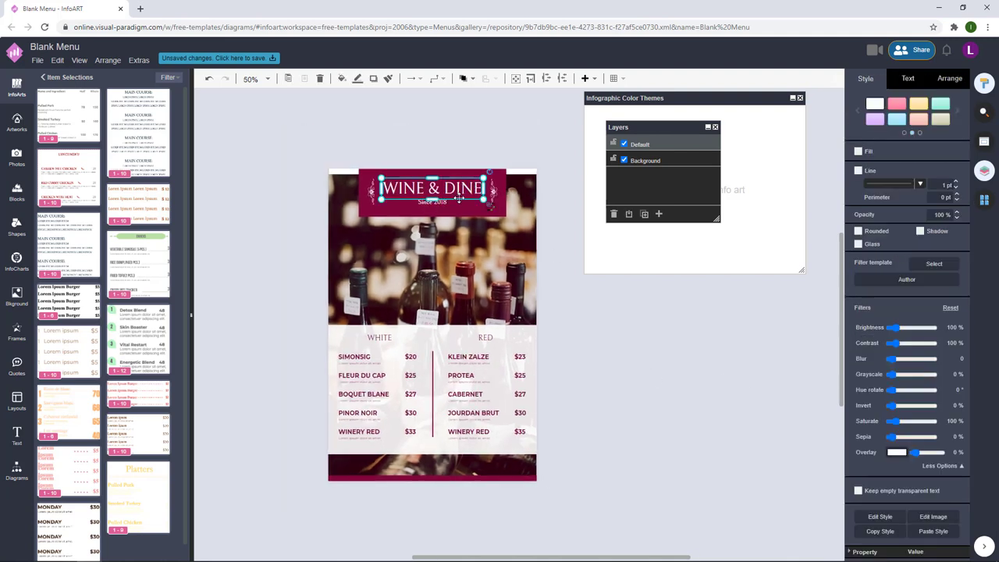
left_click(446, 203, "shift")
left_click(629, 365)
left_click_drag(631, 362, 601, 341)
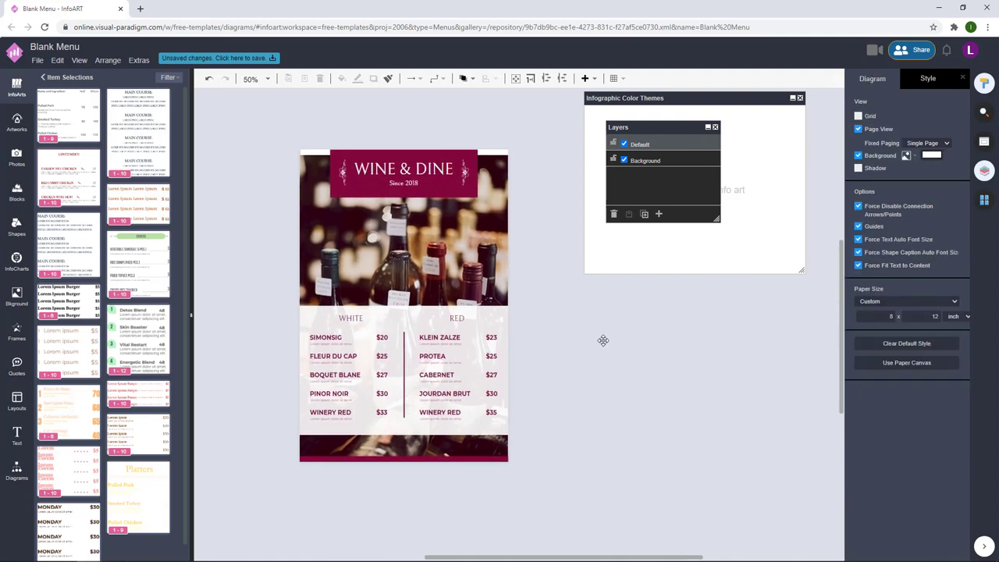
scroll(539, 337, "up", 1)
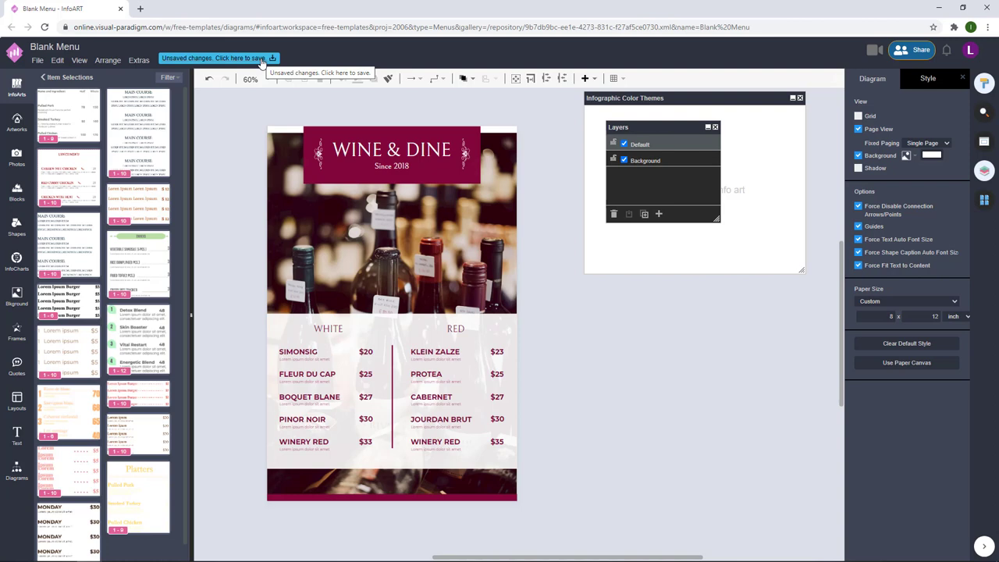
Step: Save the design to VP Online with the filename Red Wine Photo Wine And Dine Restaurant Menu
left_click(262, 60)
type("Red Wine Photo Win")
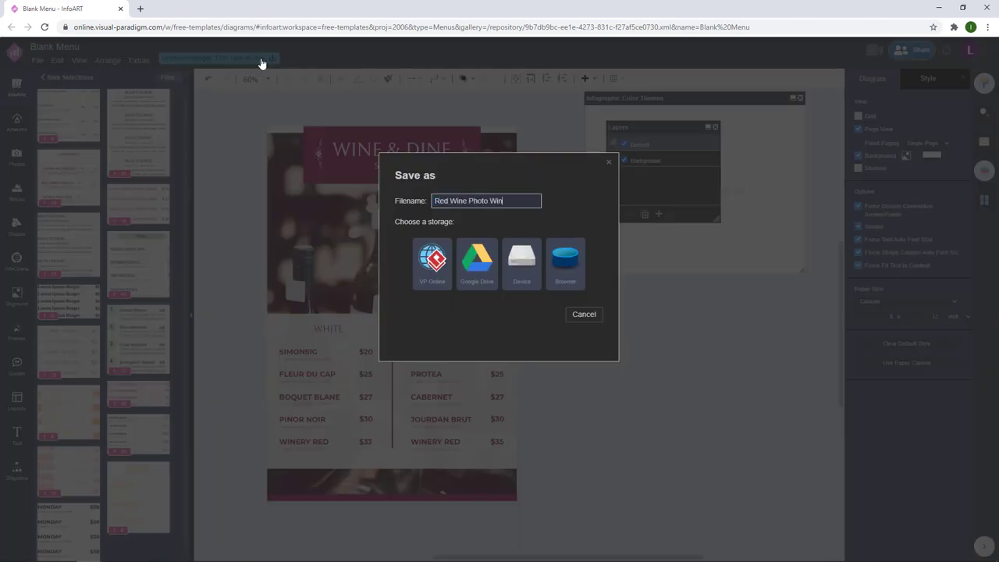
type("e And Dine Restaurant Menu")
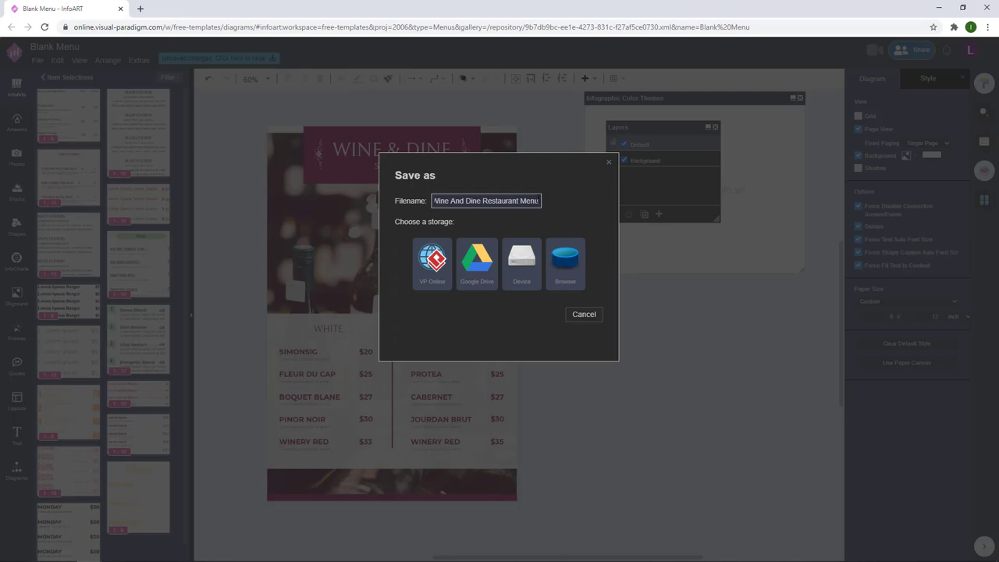
left_click_drag(535, 201, 387, 200)
left_click(421, 262)
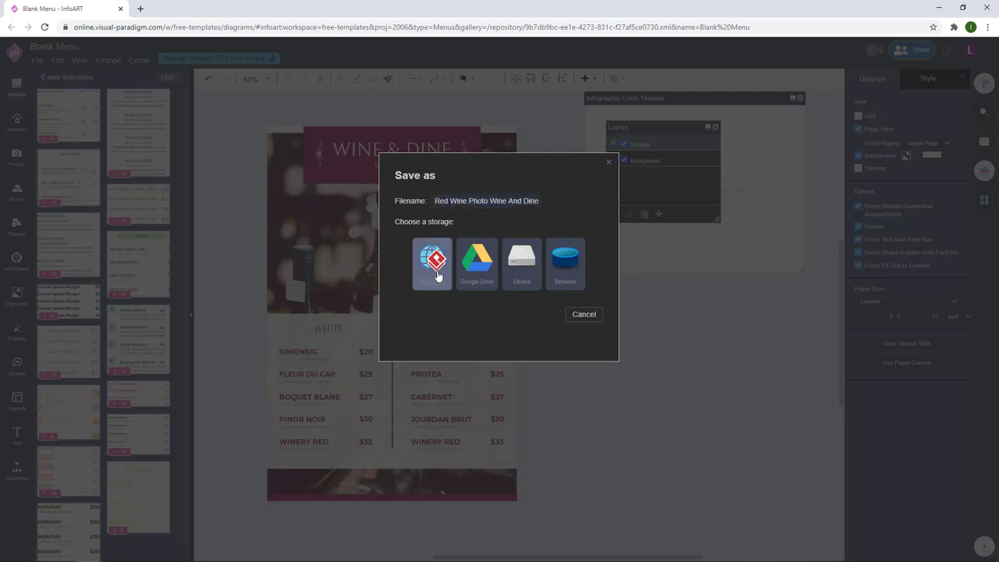